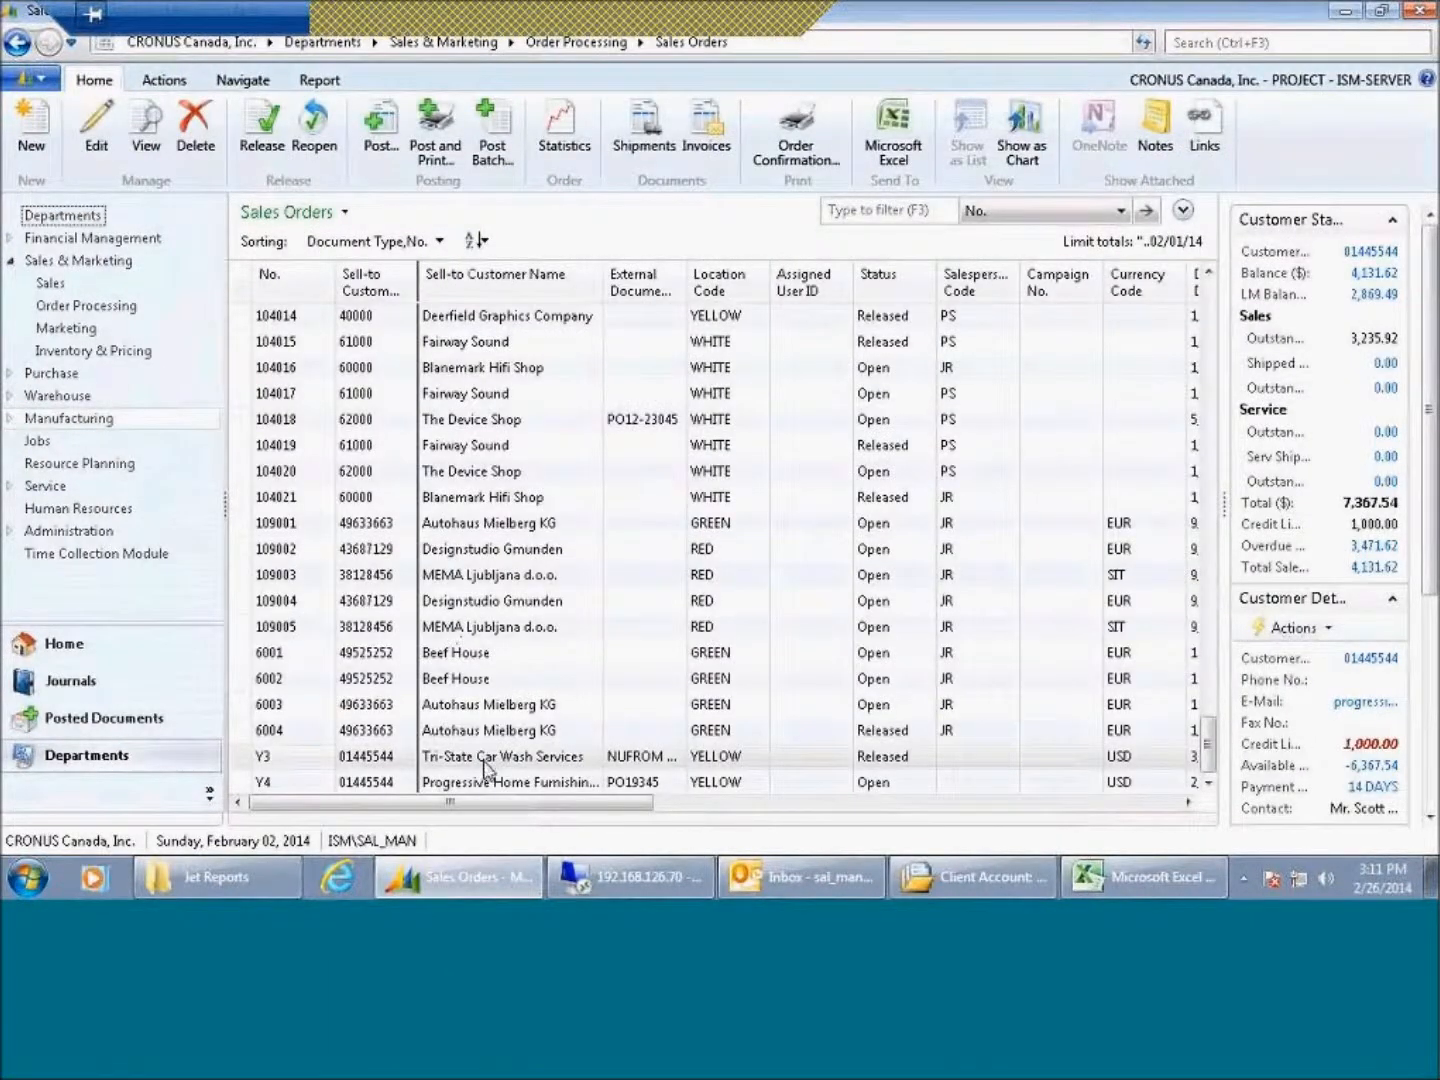
# Step: Open sales order Y3 and inspect its General header fields such as customer number, document date and external document number
pyautogui.click(484, 761)
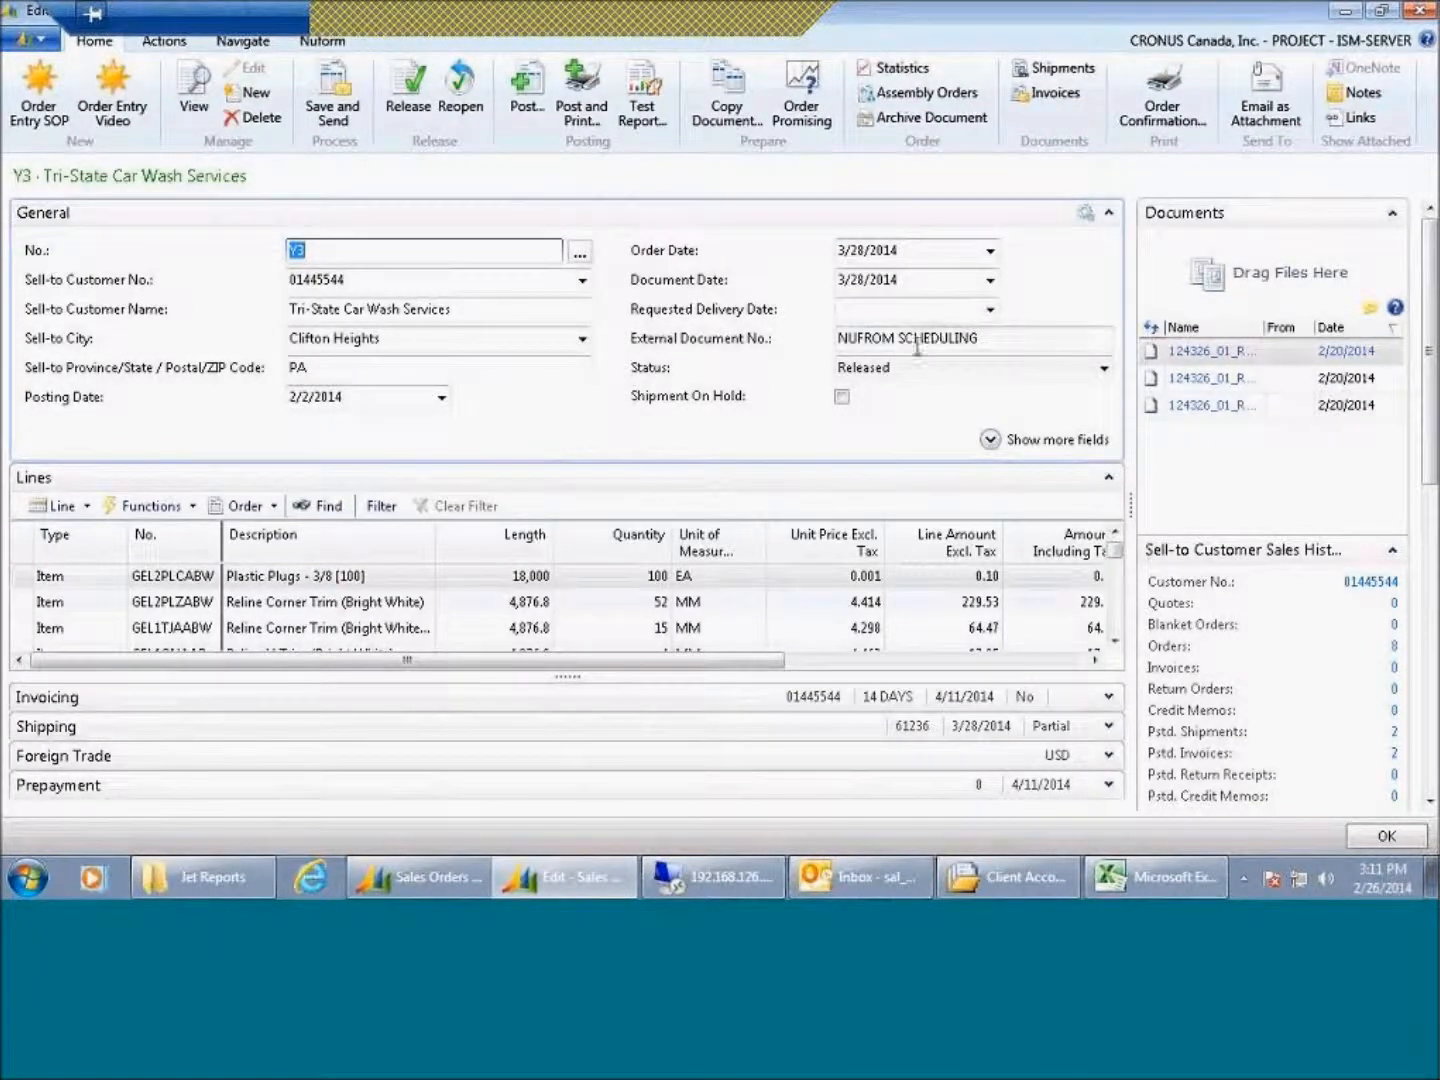
pyautogui.click(341, 255)
pyautogui.click(372, 281)
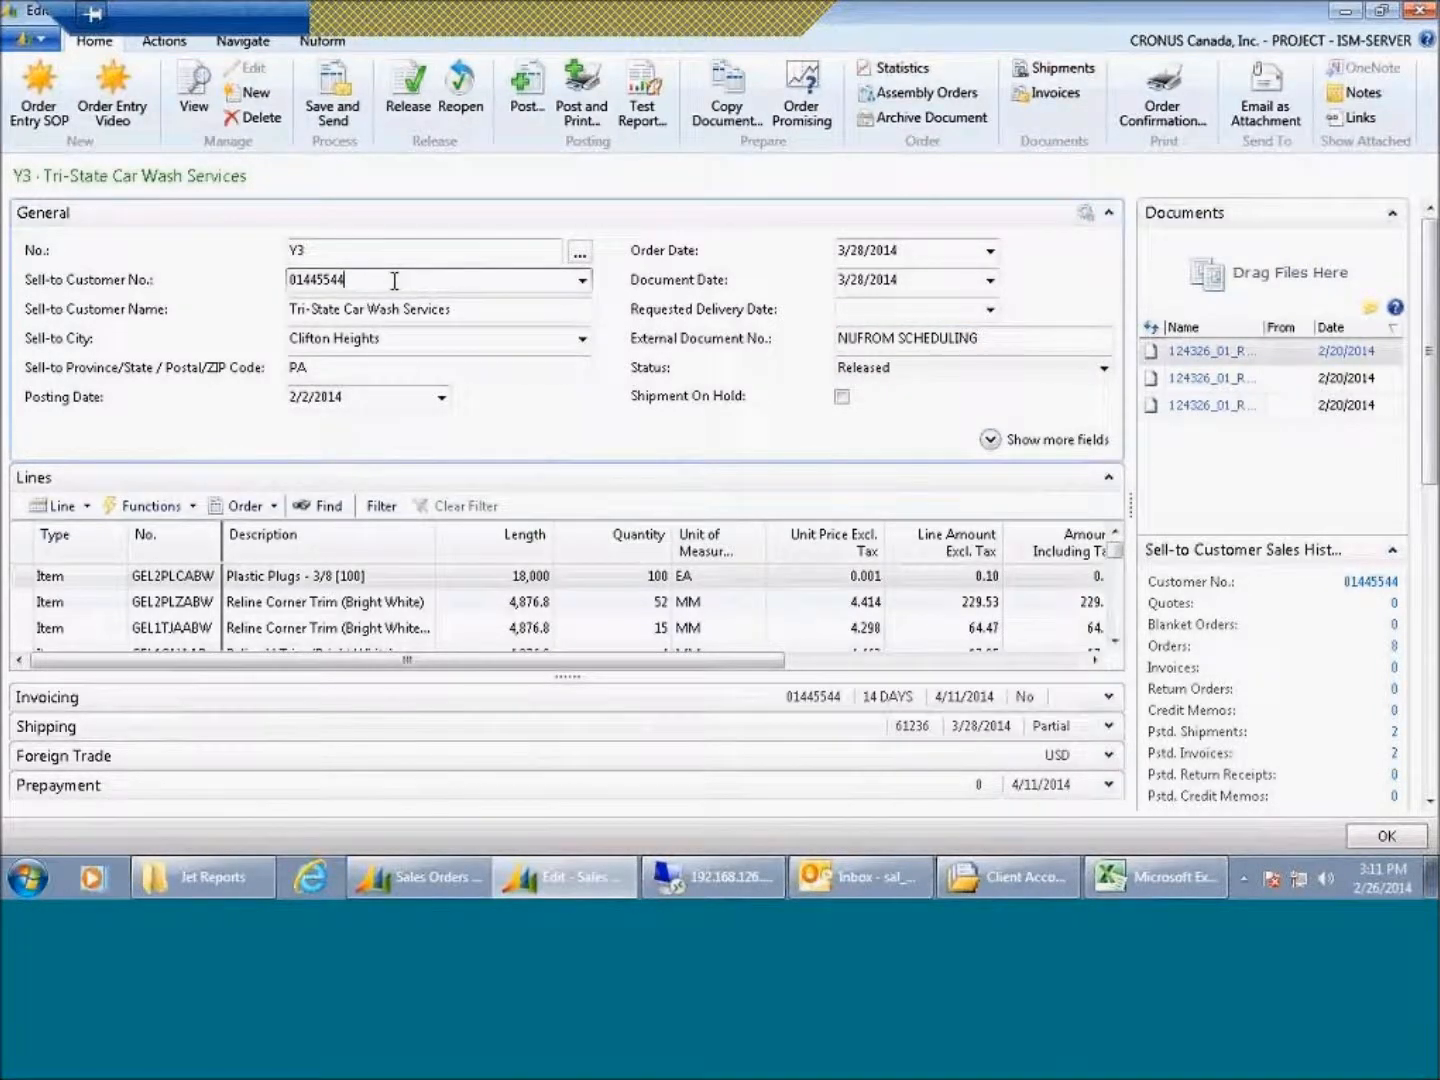
pyautogui.click(933, 280)
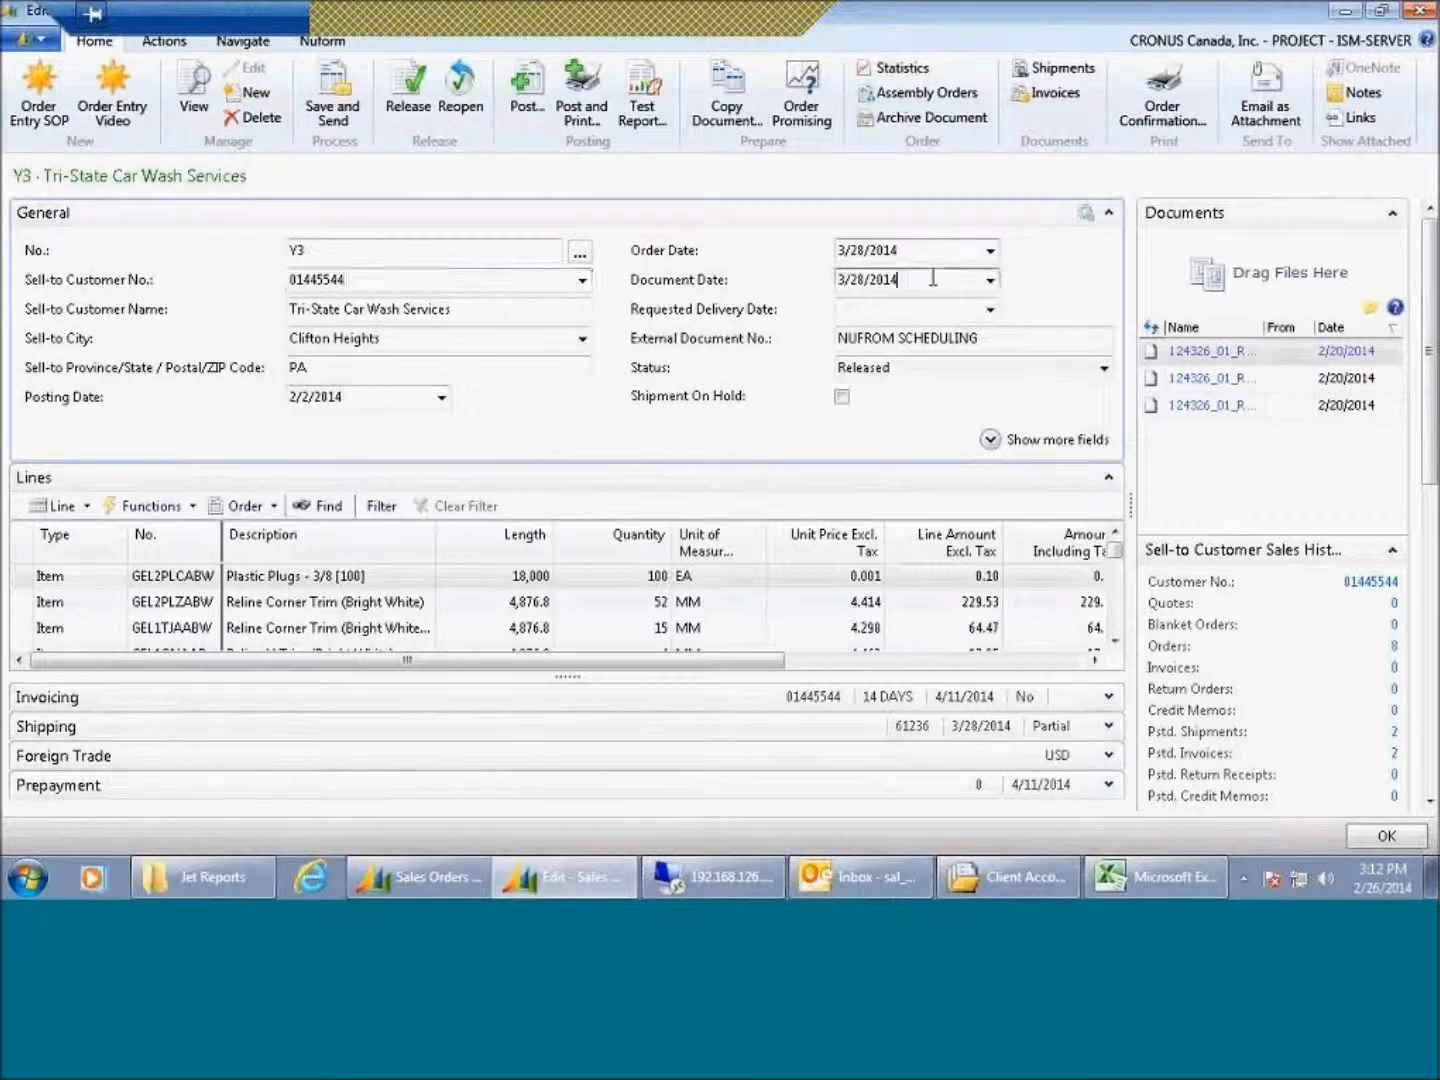
pyautogui.click(1005, 344)
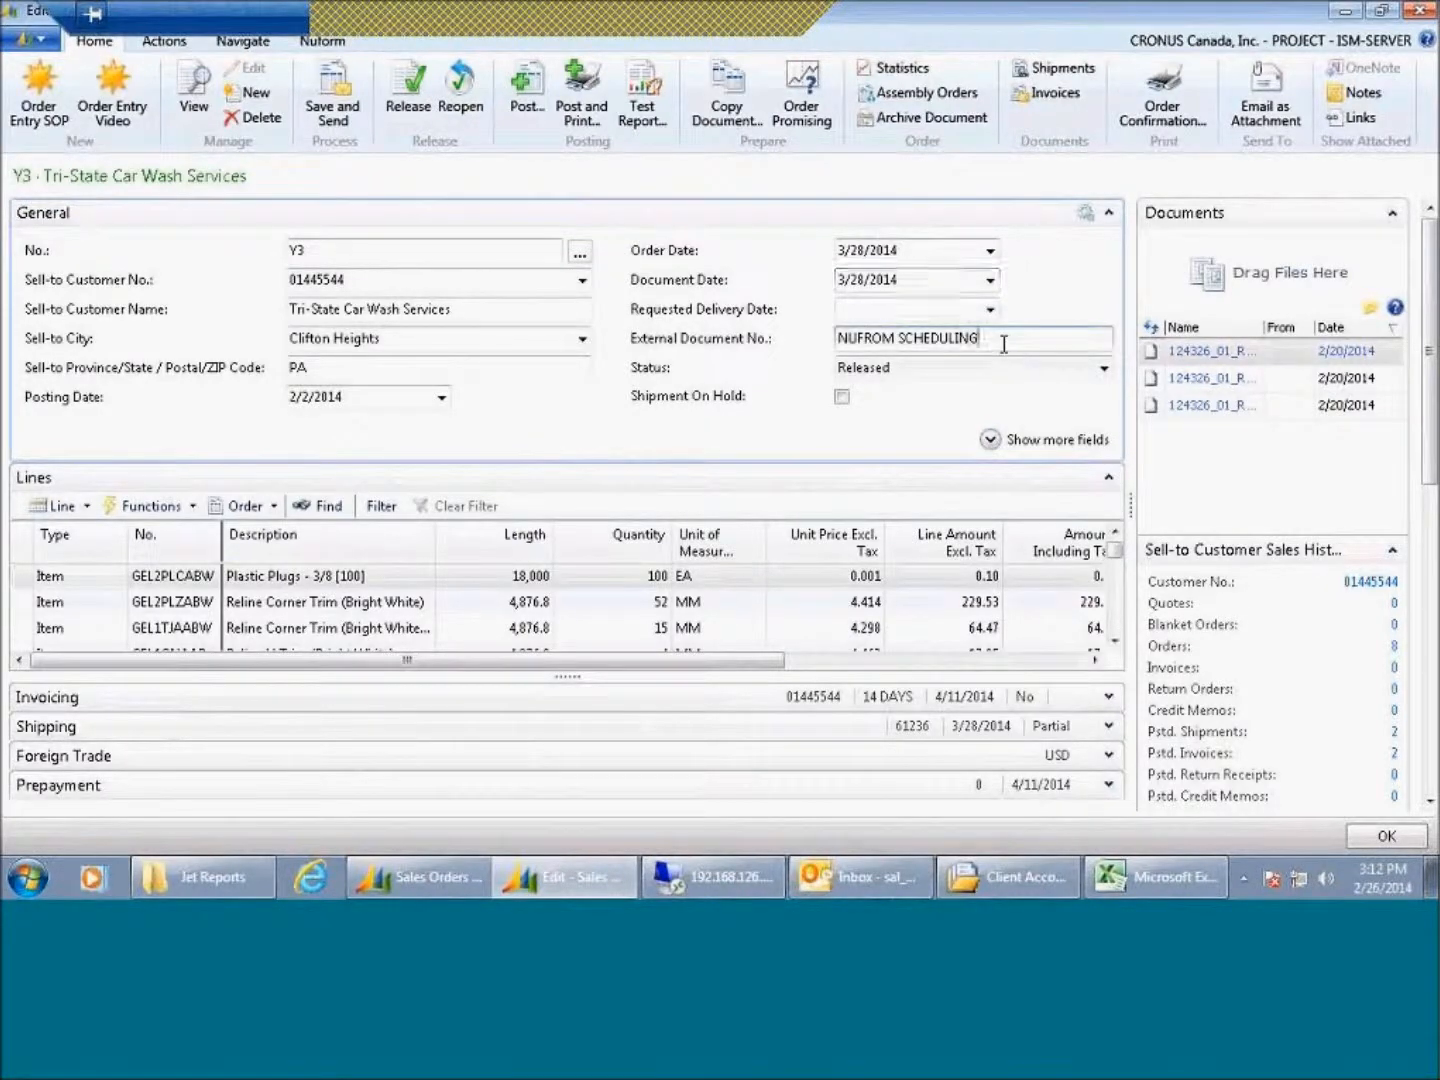
# Step: Collapse the General and Lines FastTabs and expand the Invoicing, Shipping, Foreign Trade and Prepayment FastTabs
pyautogui.click(1109, 212)
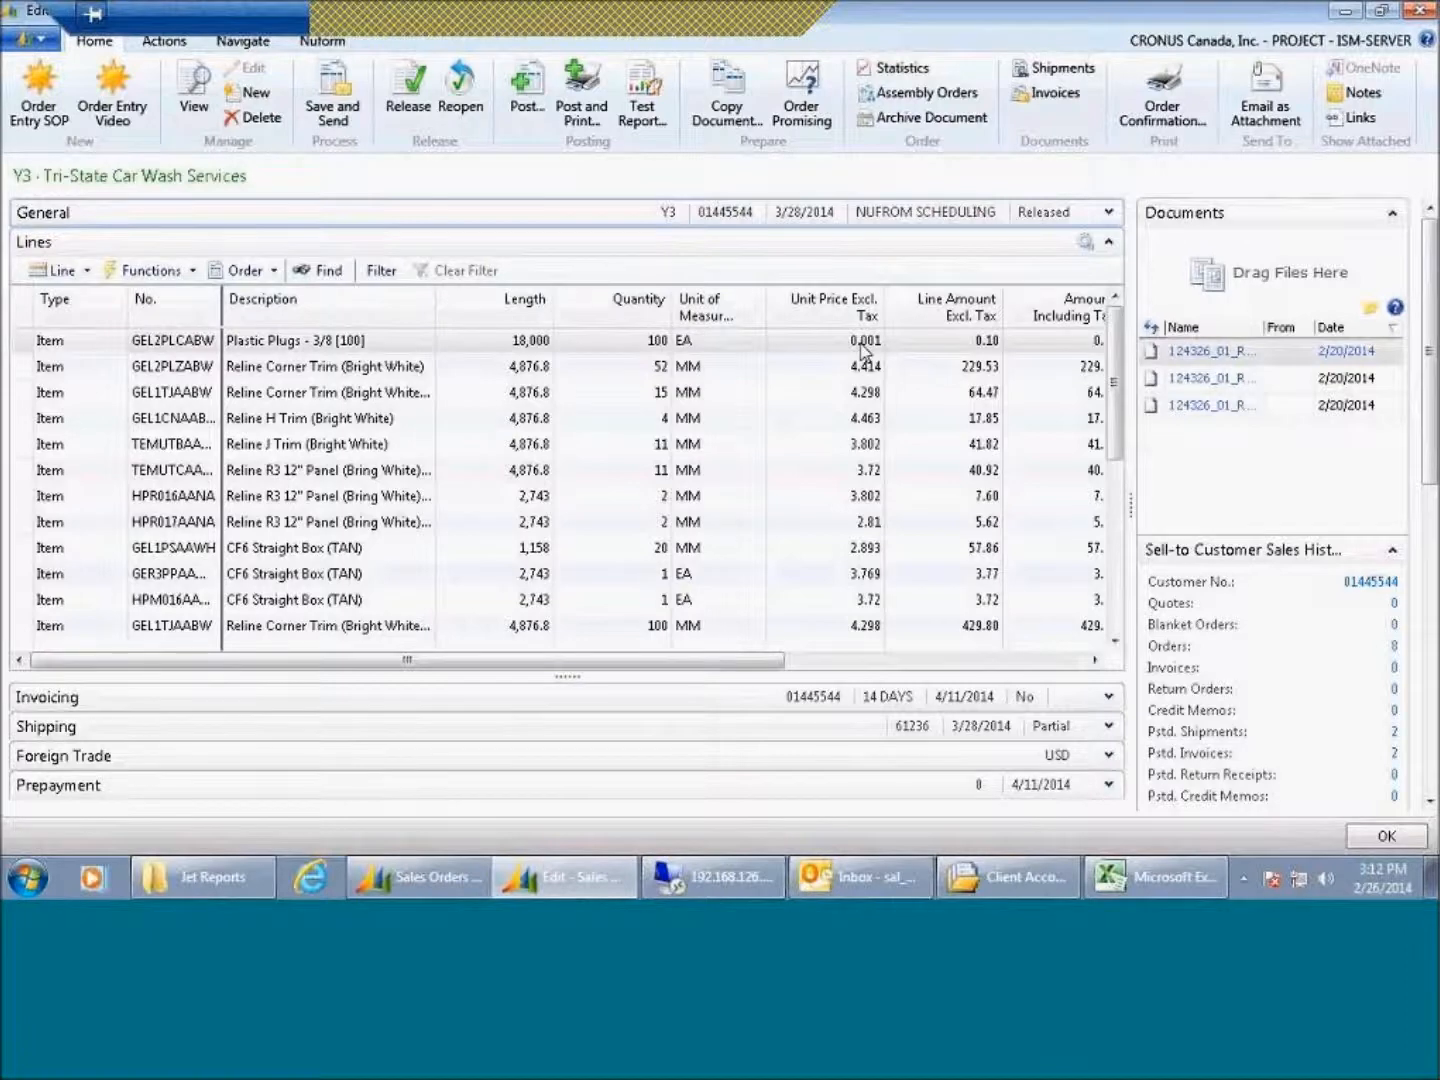
pyautogui.click(1108, 243)
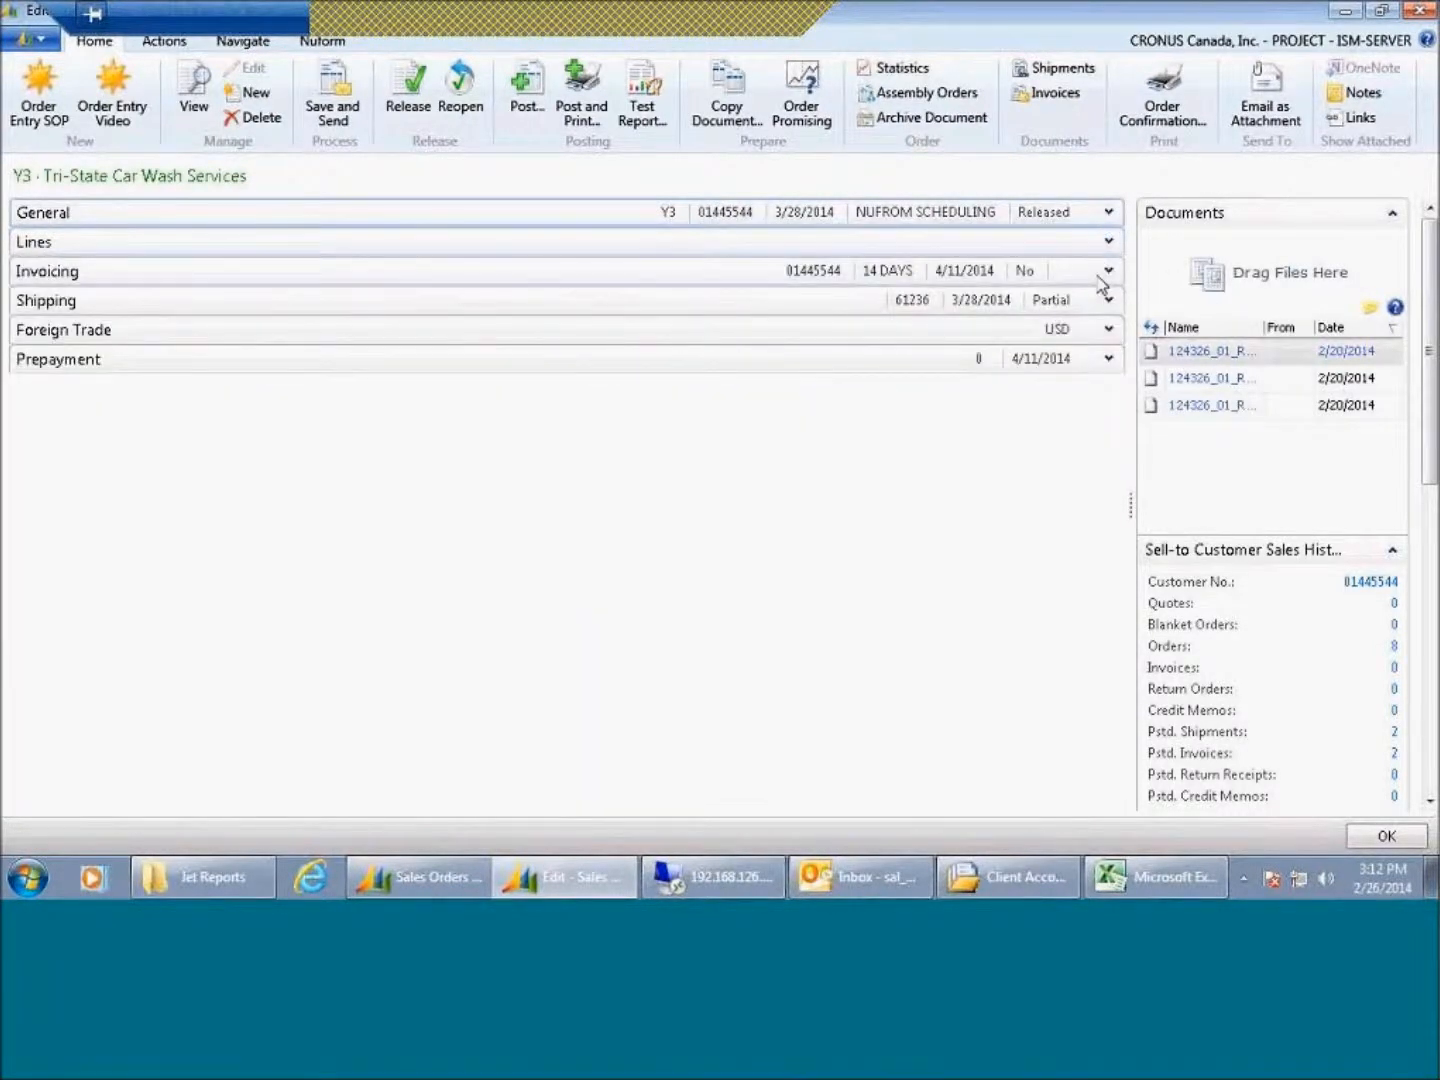
pyautogui.click(1102, 278)
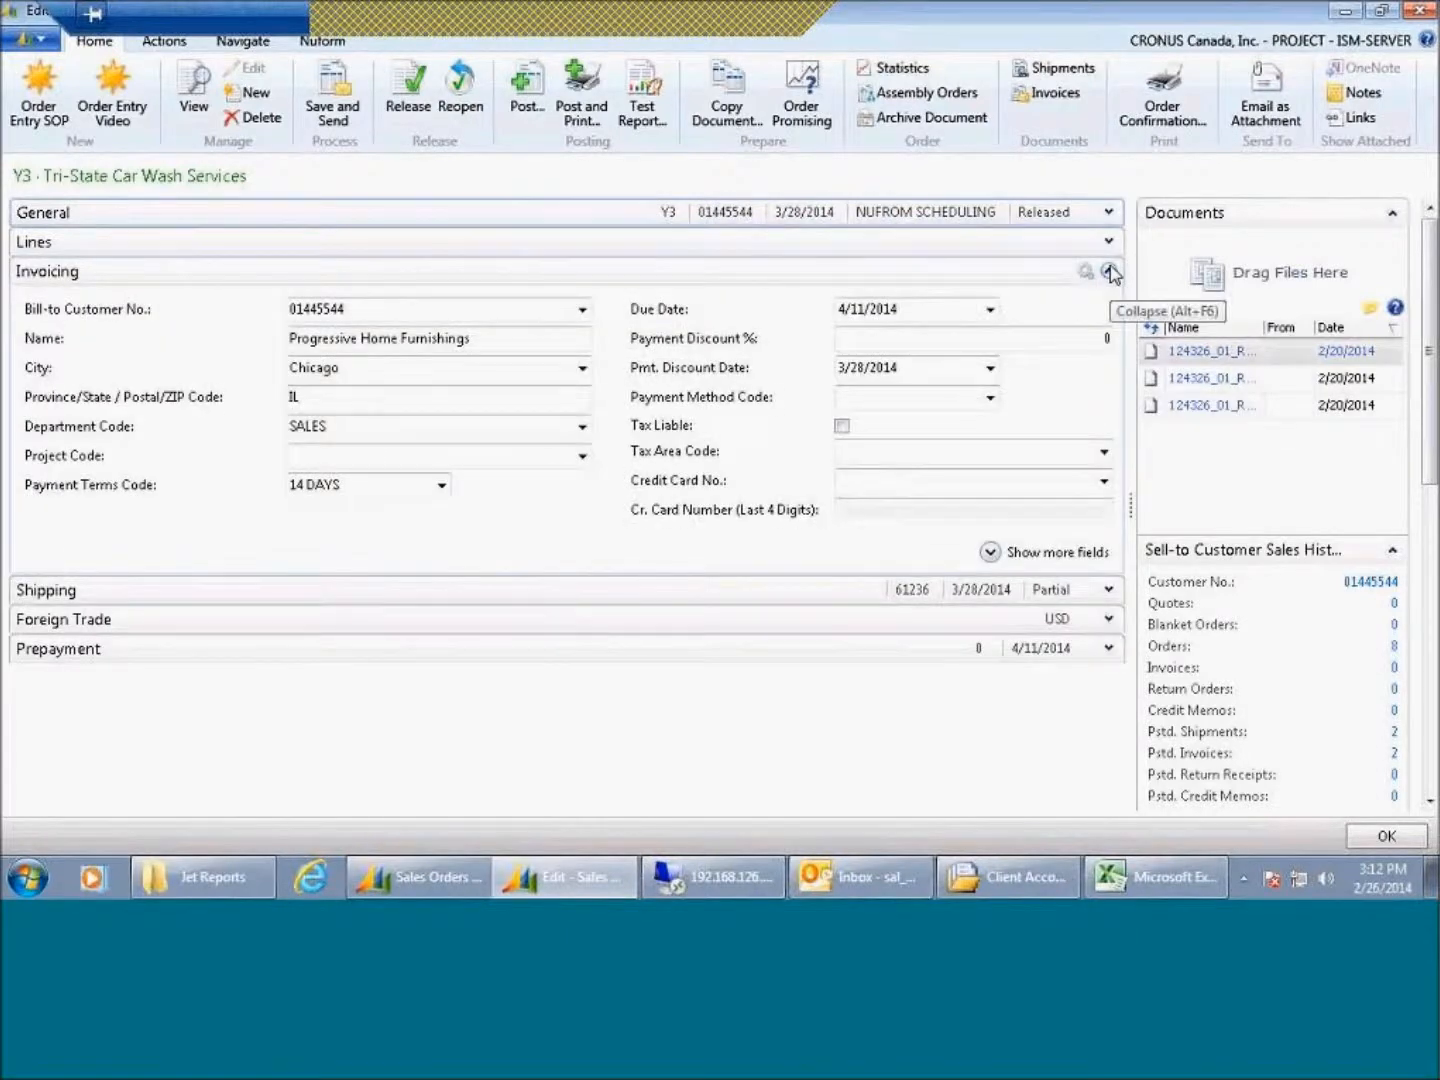
pyautogui.click(1108, 589)
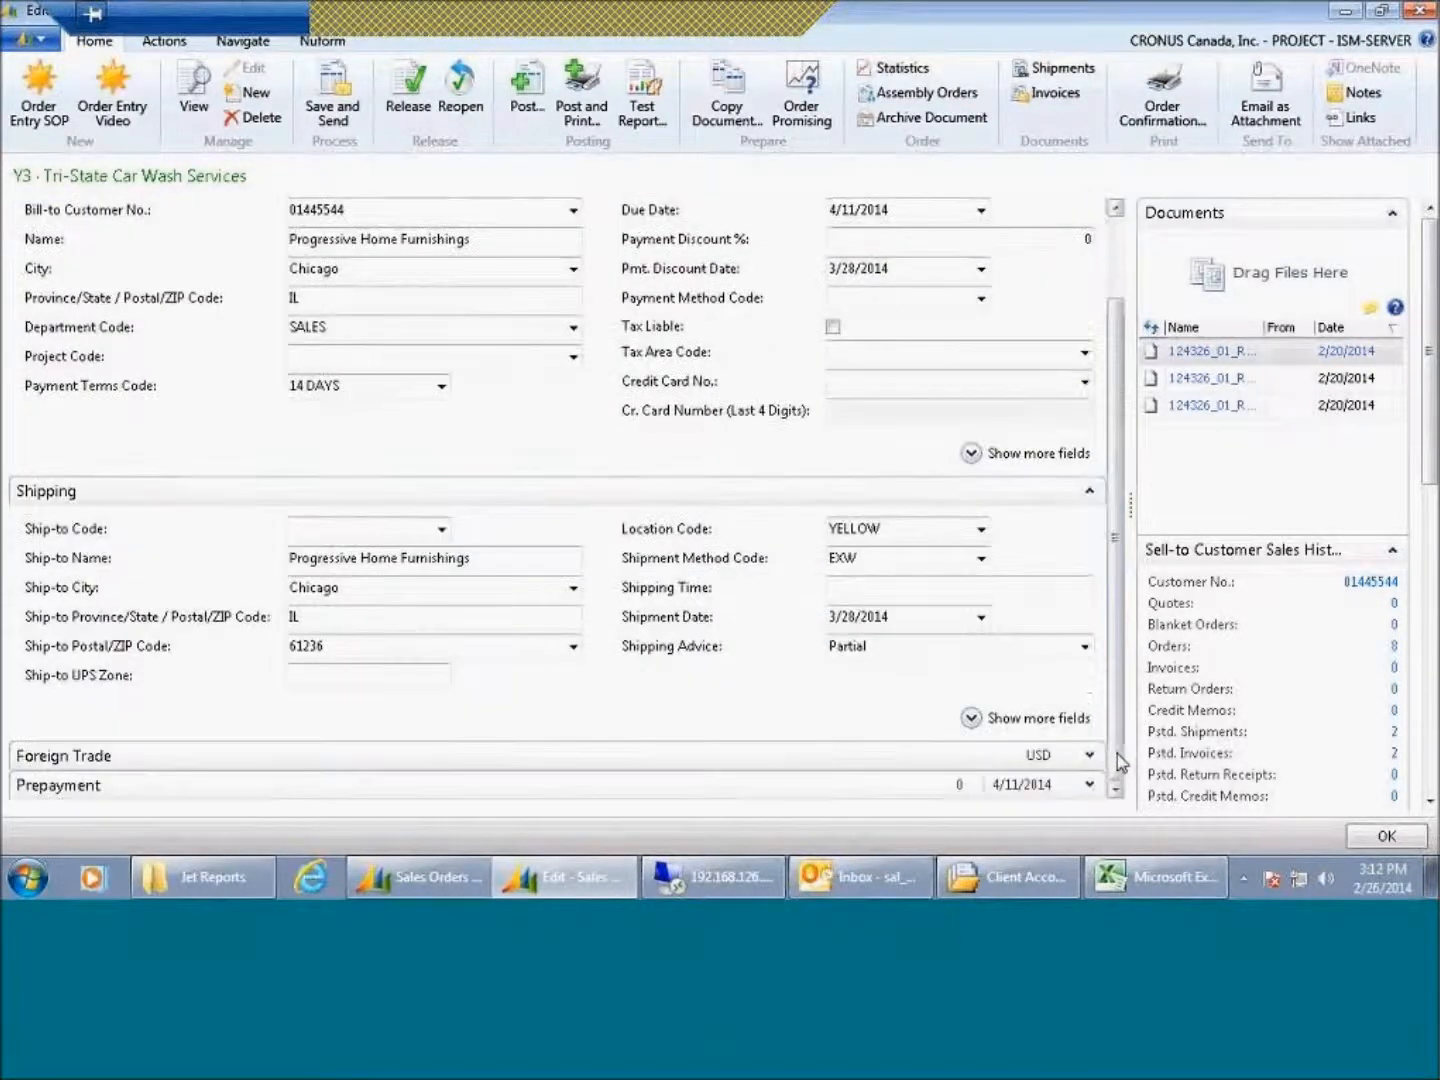
pyautogui.click(1088, 755)
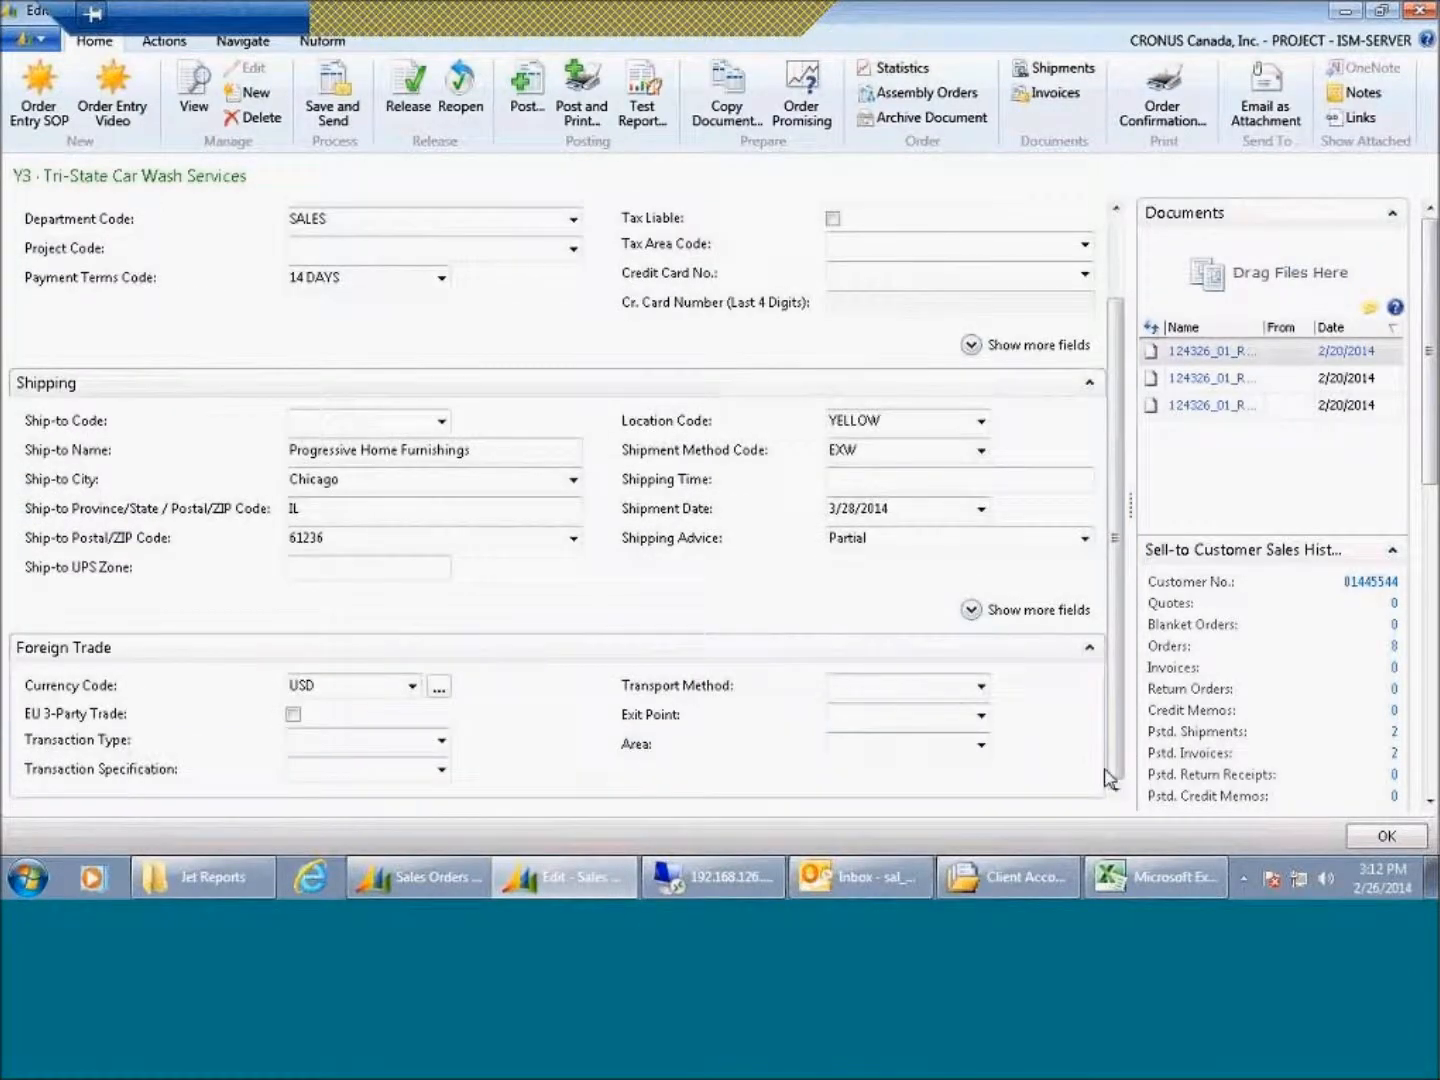
pyautogui.scroll(-1, 1104, 775)
pyautogui.click(1092, 787)
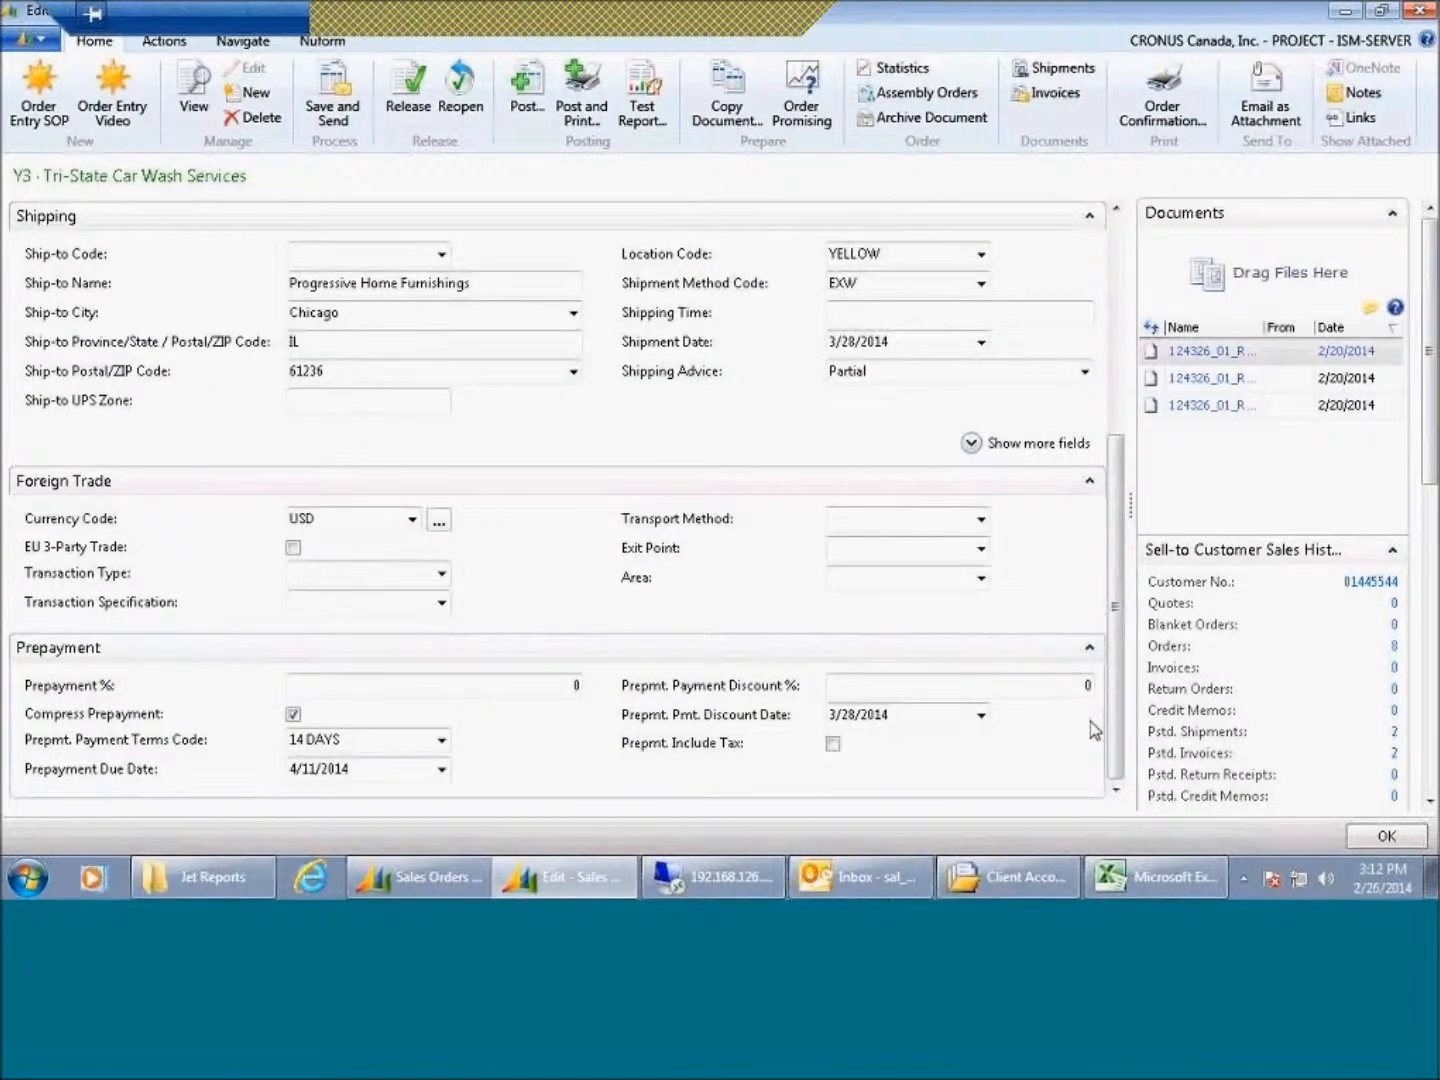
# Step: Collapse the Foreign Trade, Prepayment, Shipping and Invoicing FastTabs and reopen the General FastTab
pyautogui.click(1089, 480)
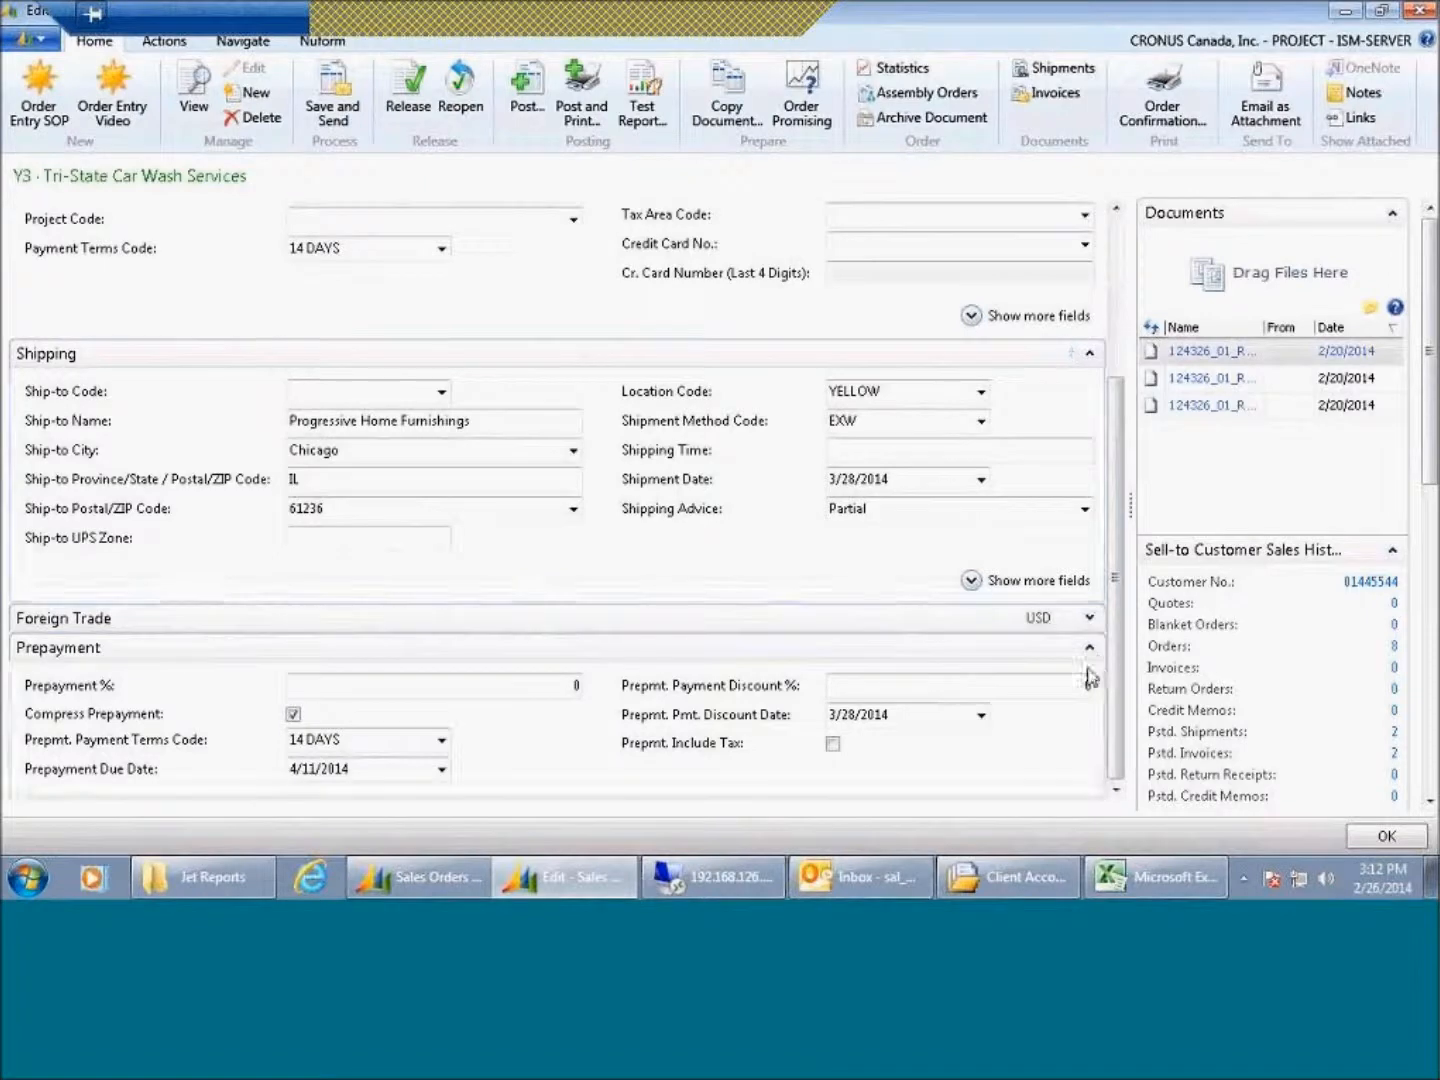
pyautogui.click(1089, 648)
pyautogui.click(1090, 492)
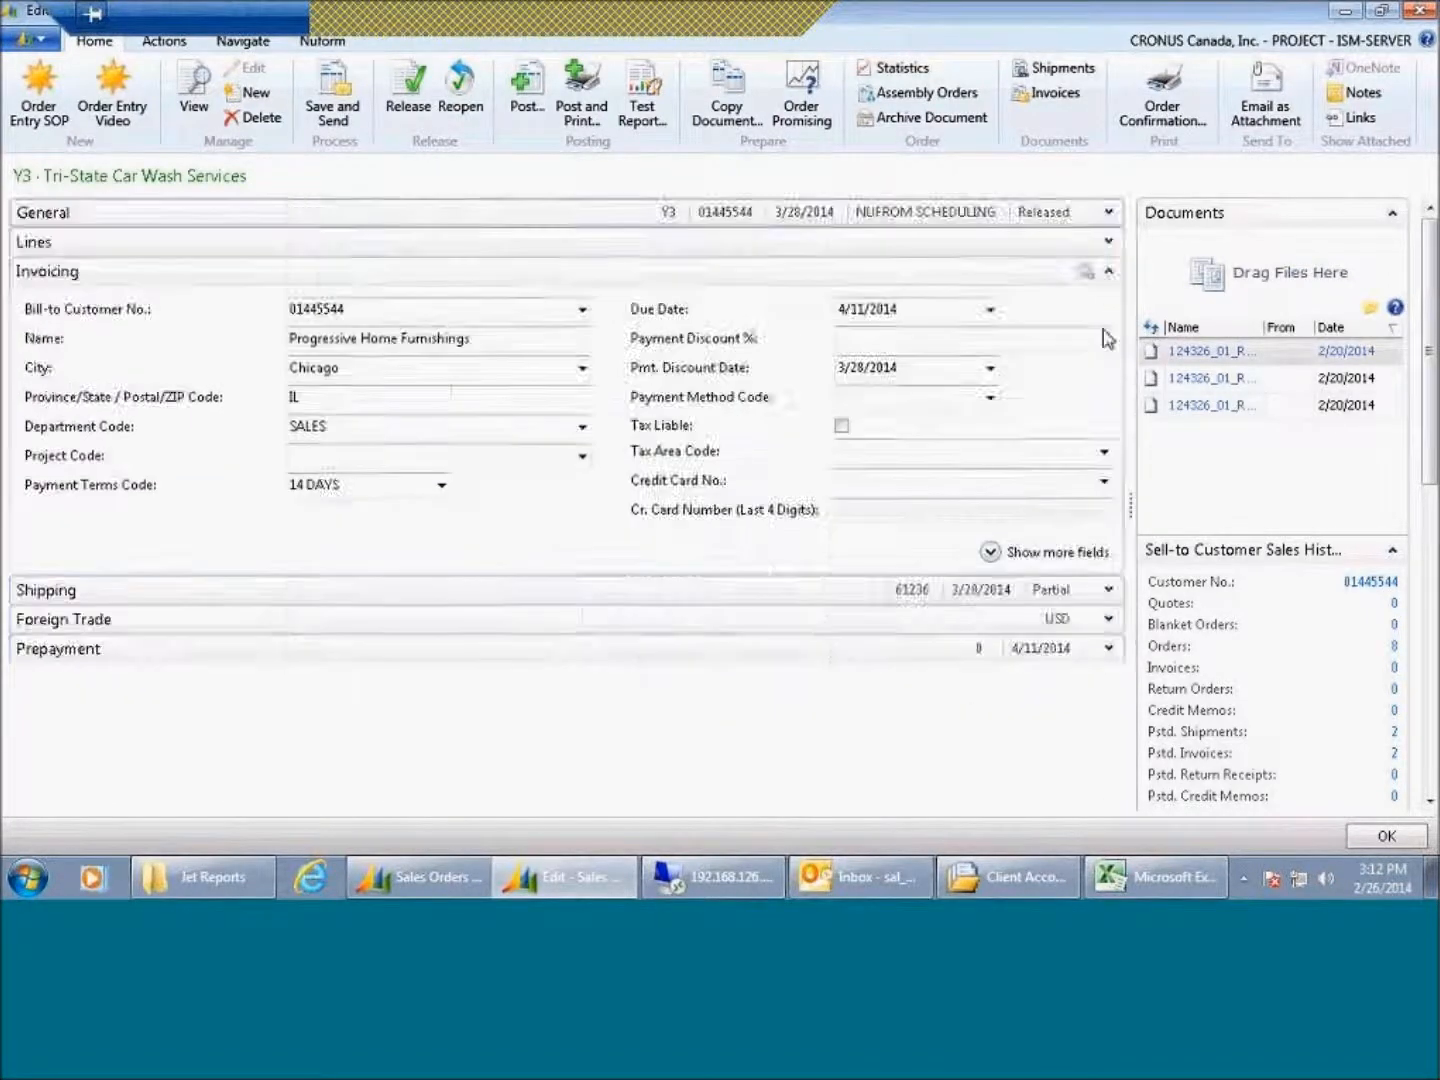
pyautogui.click(1108, 272)
pyautogui.click(1109, 211)
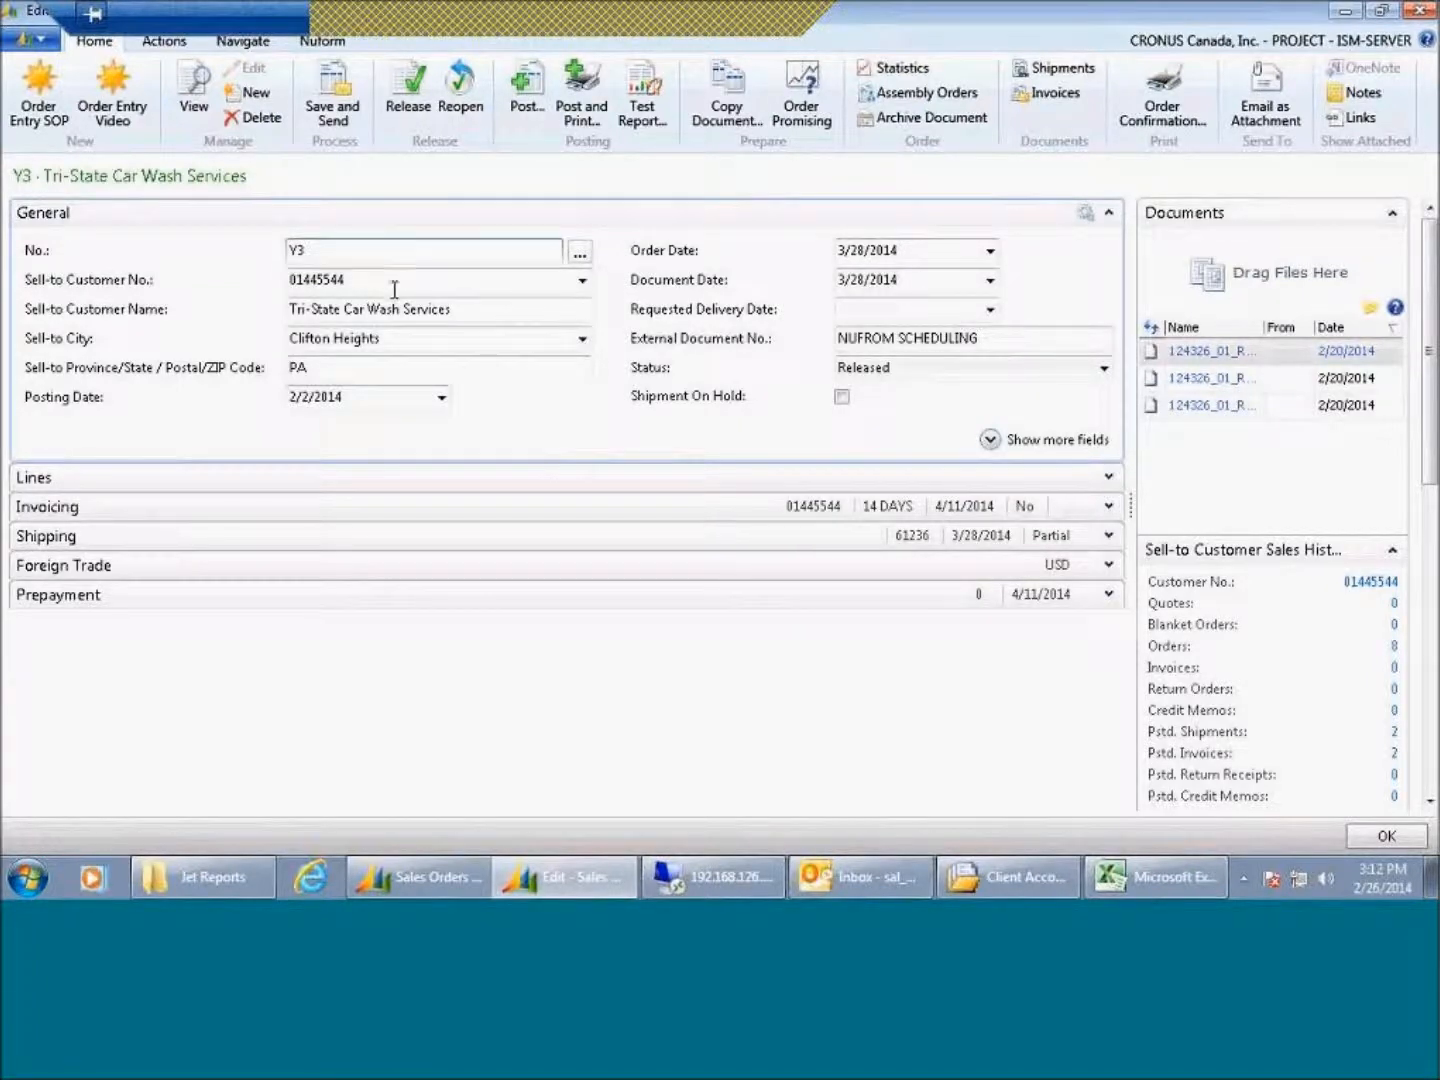
# Step: Show more General fields, return to fewer fields, and expand the Lines FastTab
pyautogui.click(989, 442)
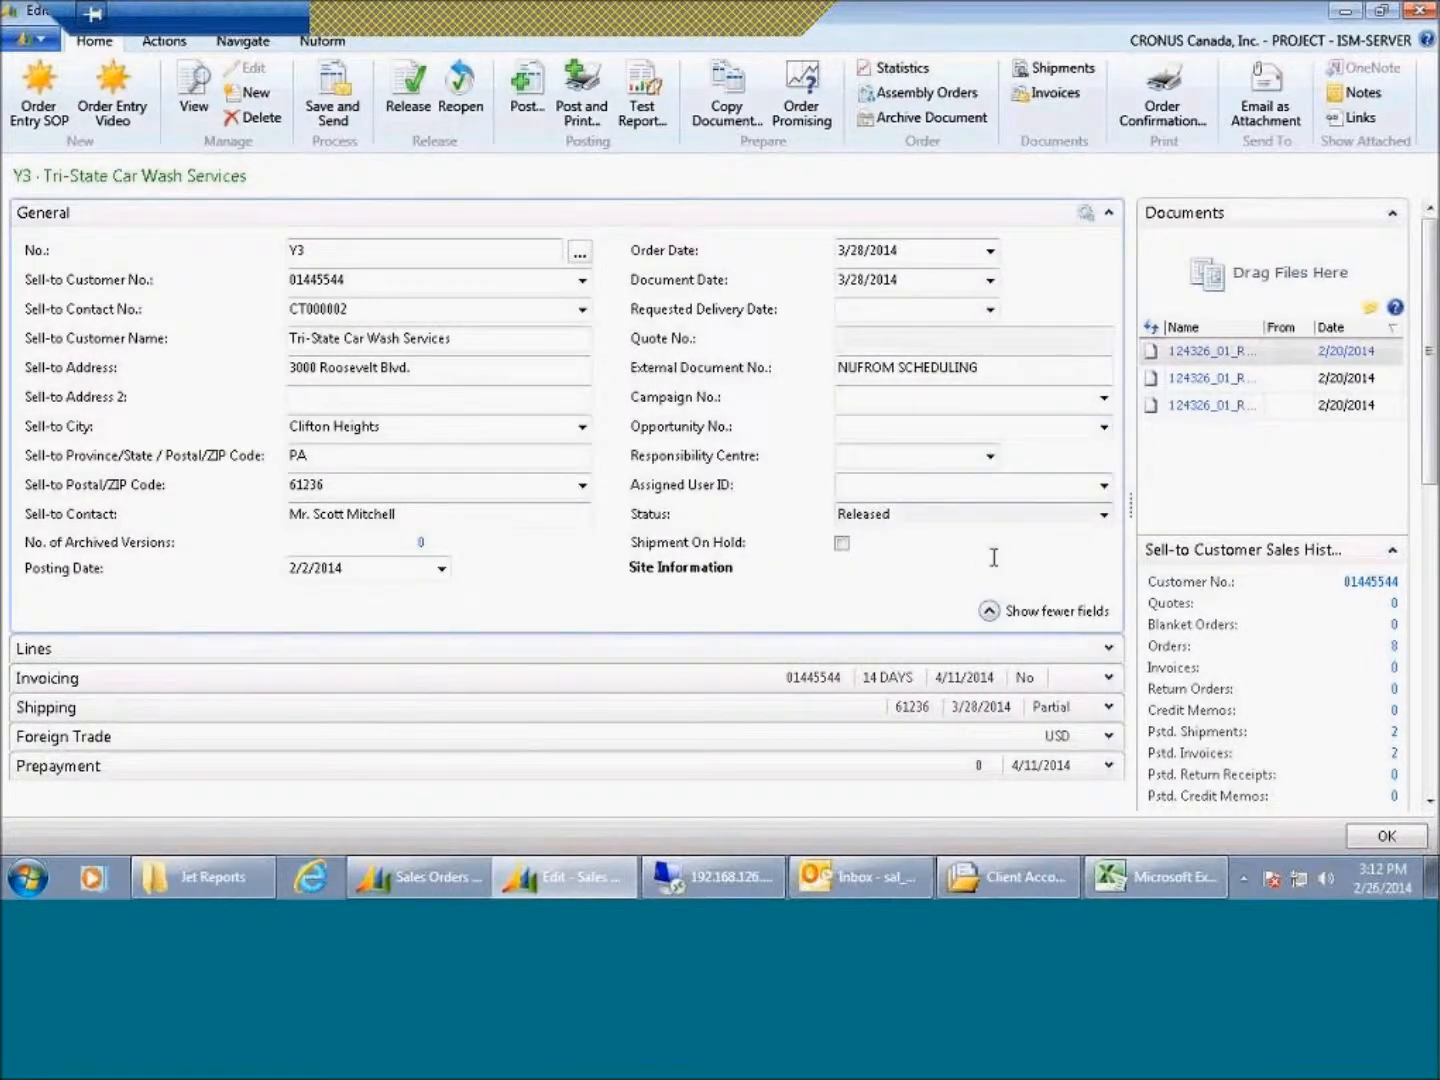
pyautogui.click(1048, 616)
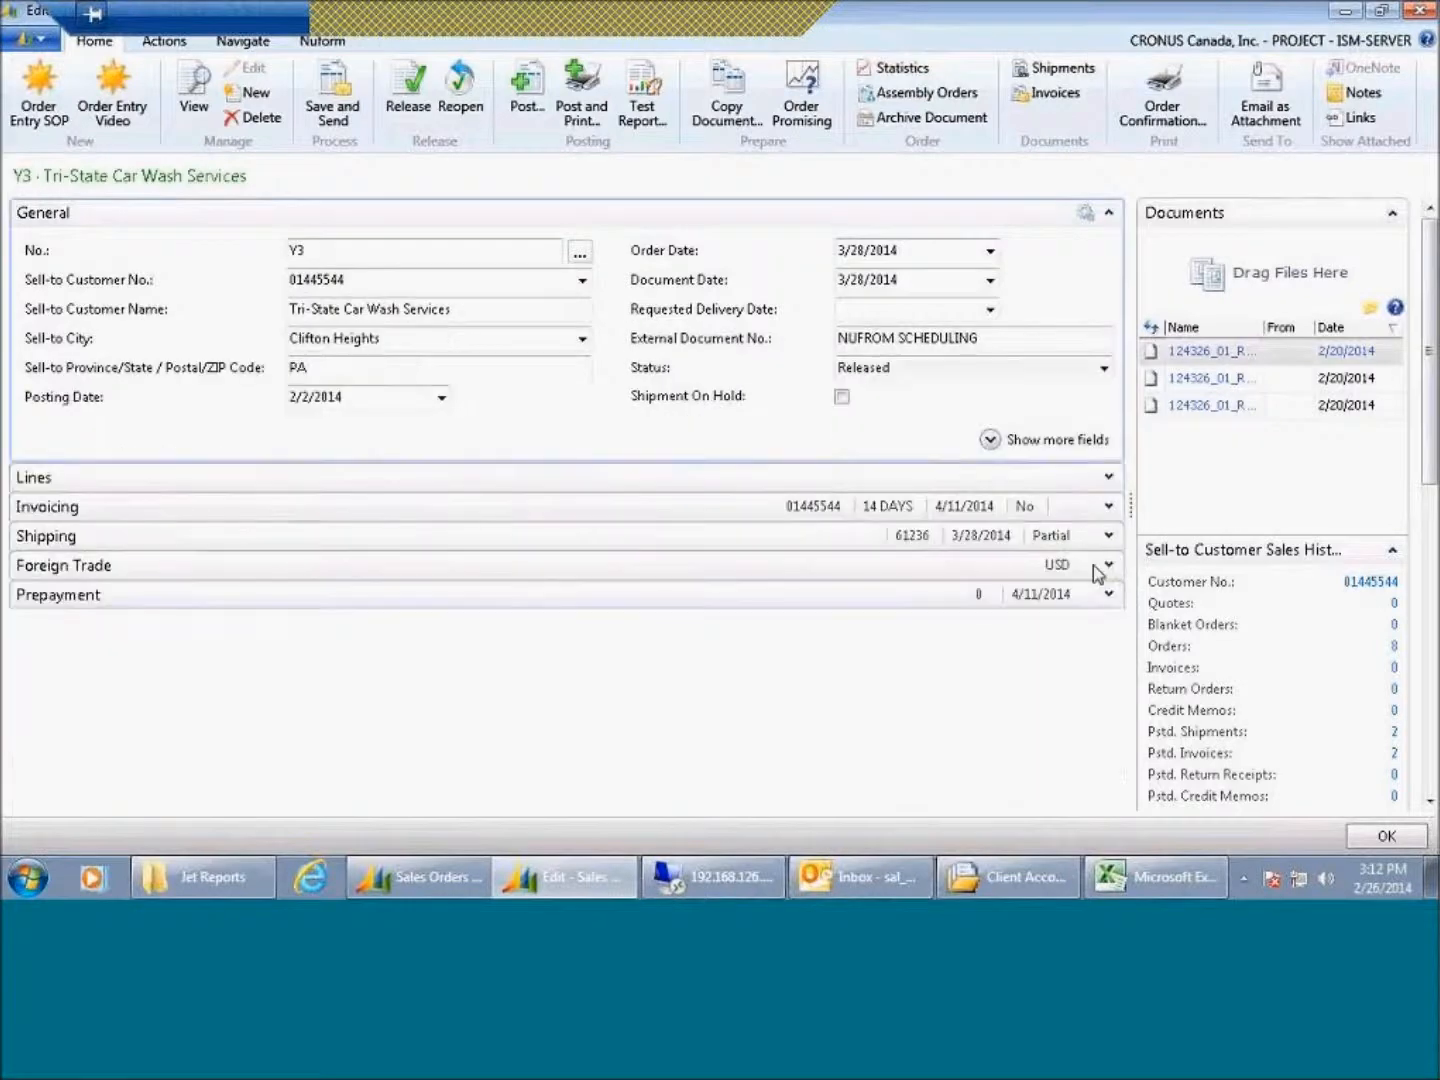
pyautogui.click(1109, 477)
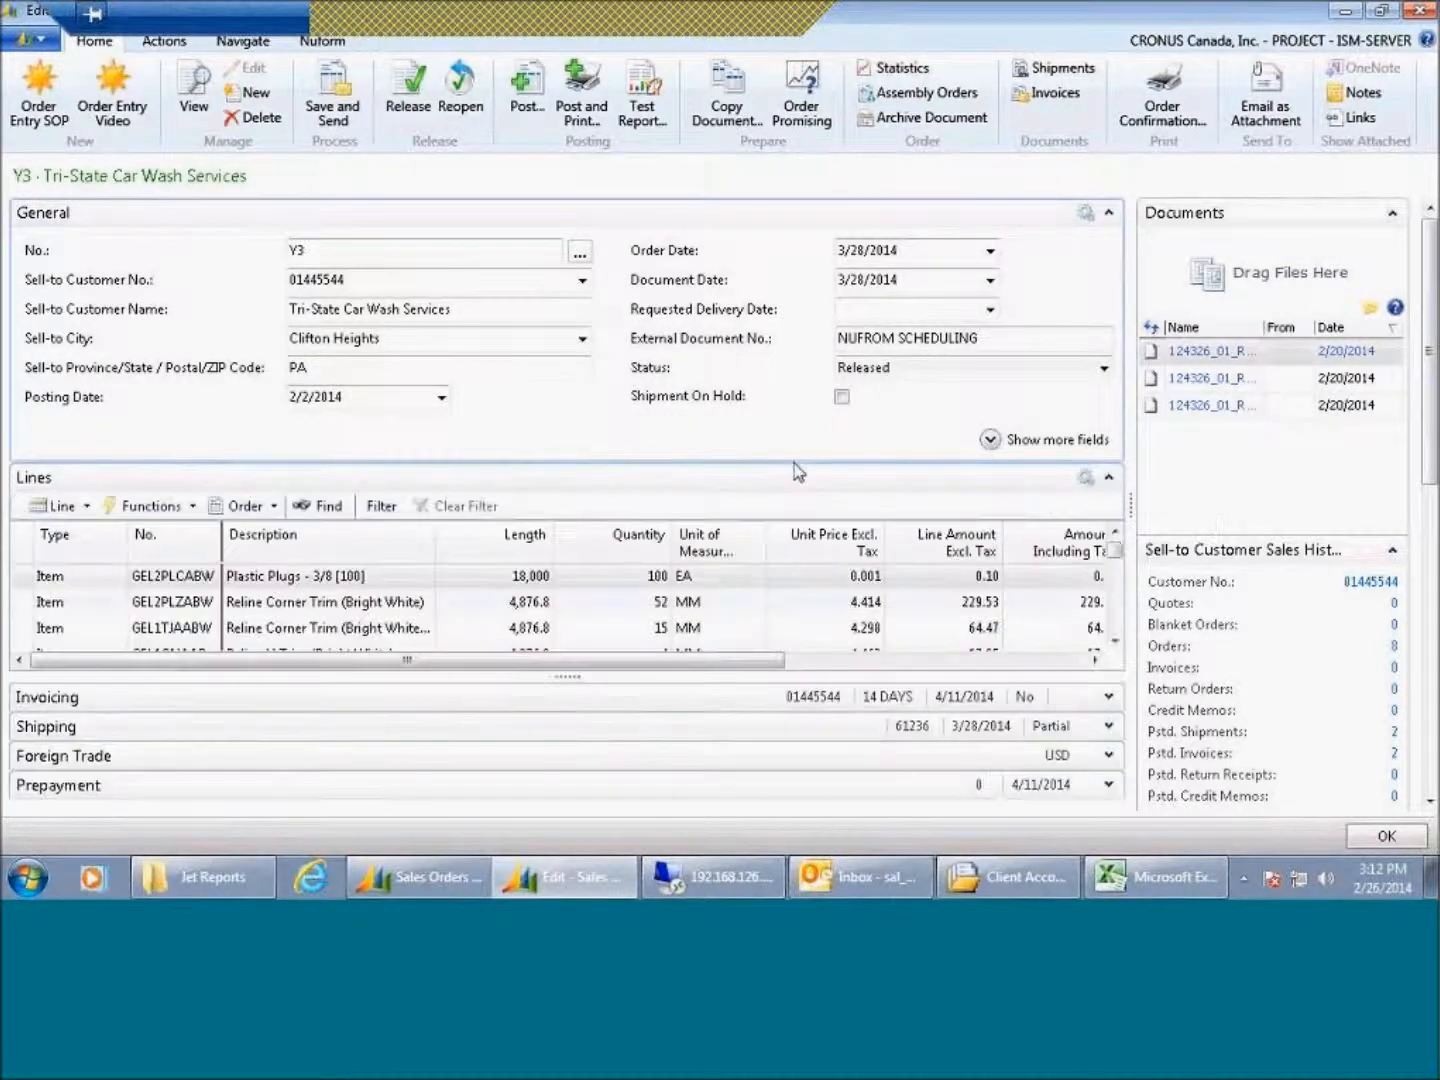
# Step: Remove the Length column from the sales order lines using Choose Columns
pyautogui.rightClick(519, 547)
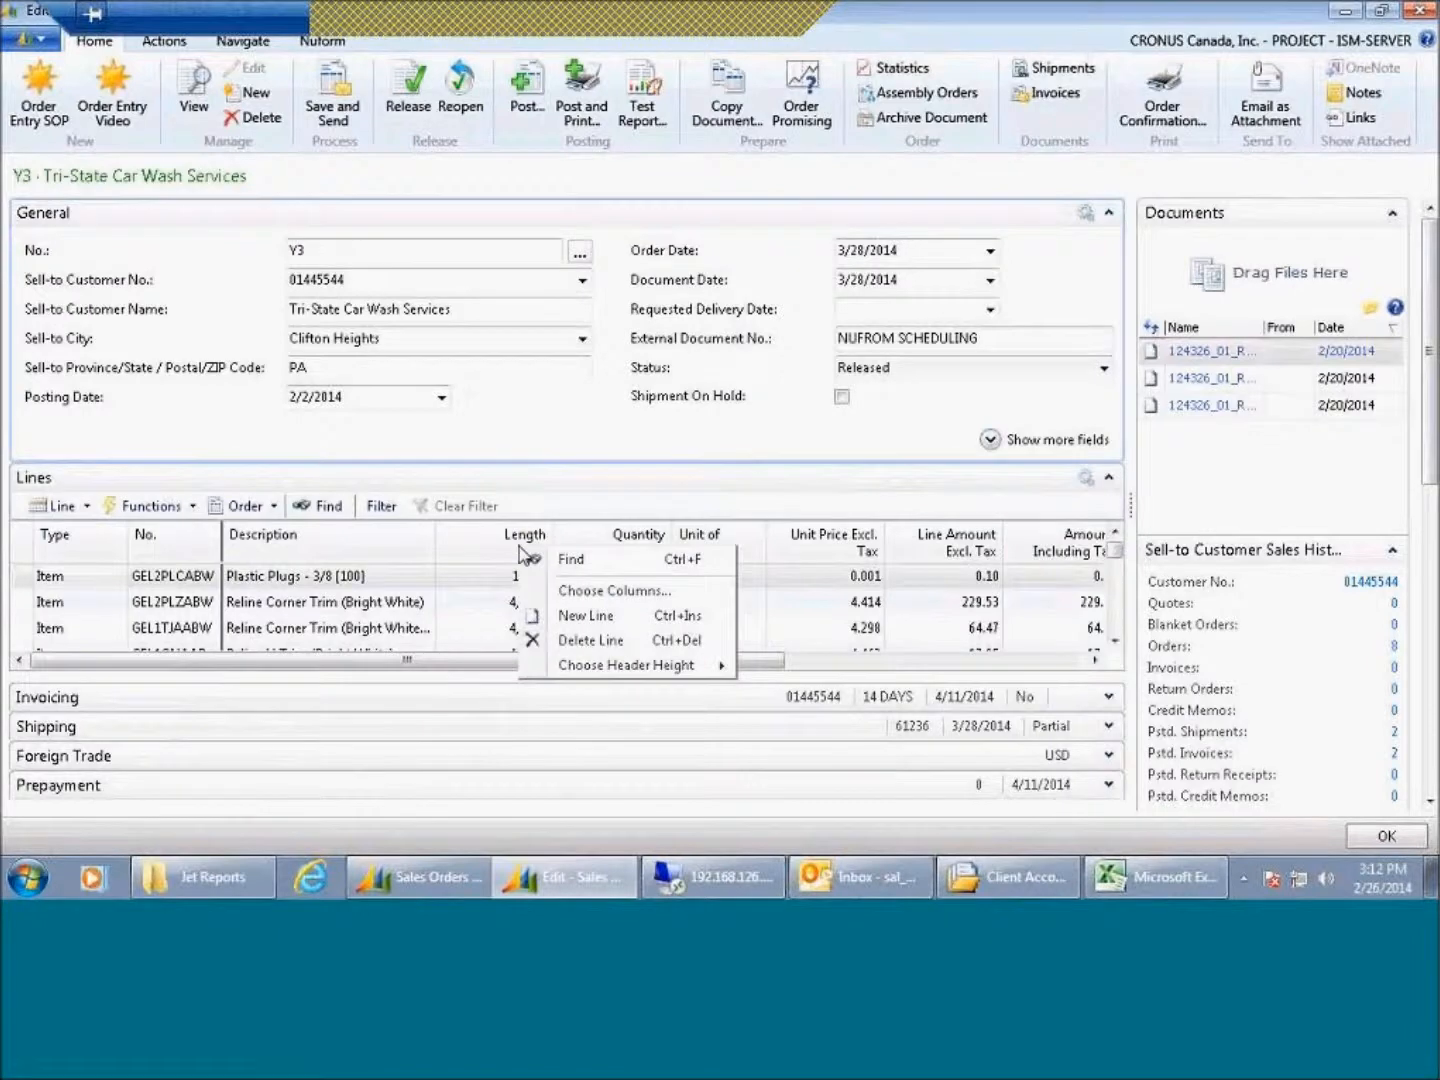
pyautogui.click(572, 592)
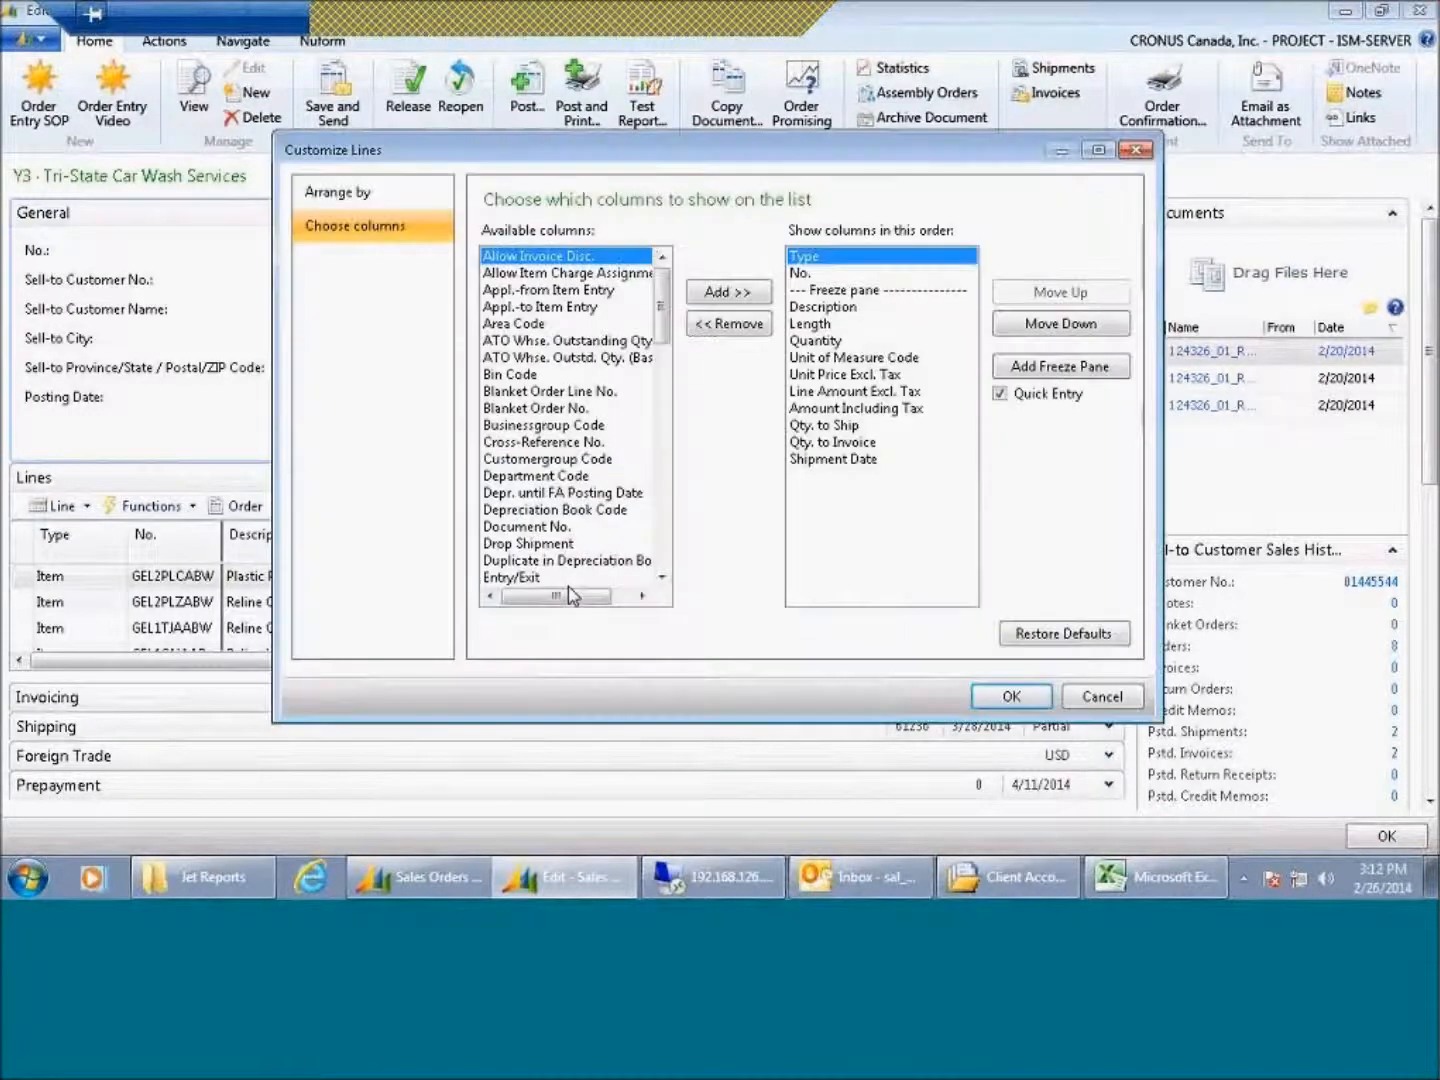
pyautogui.click(838, 323)
pyautogui.click(728, 323)
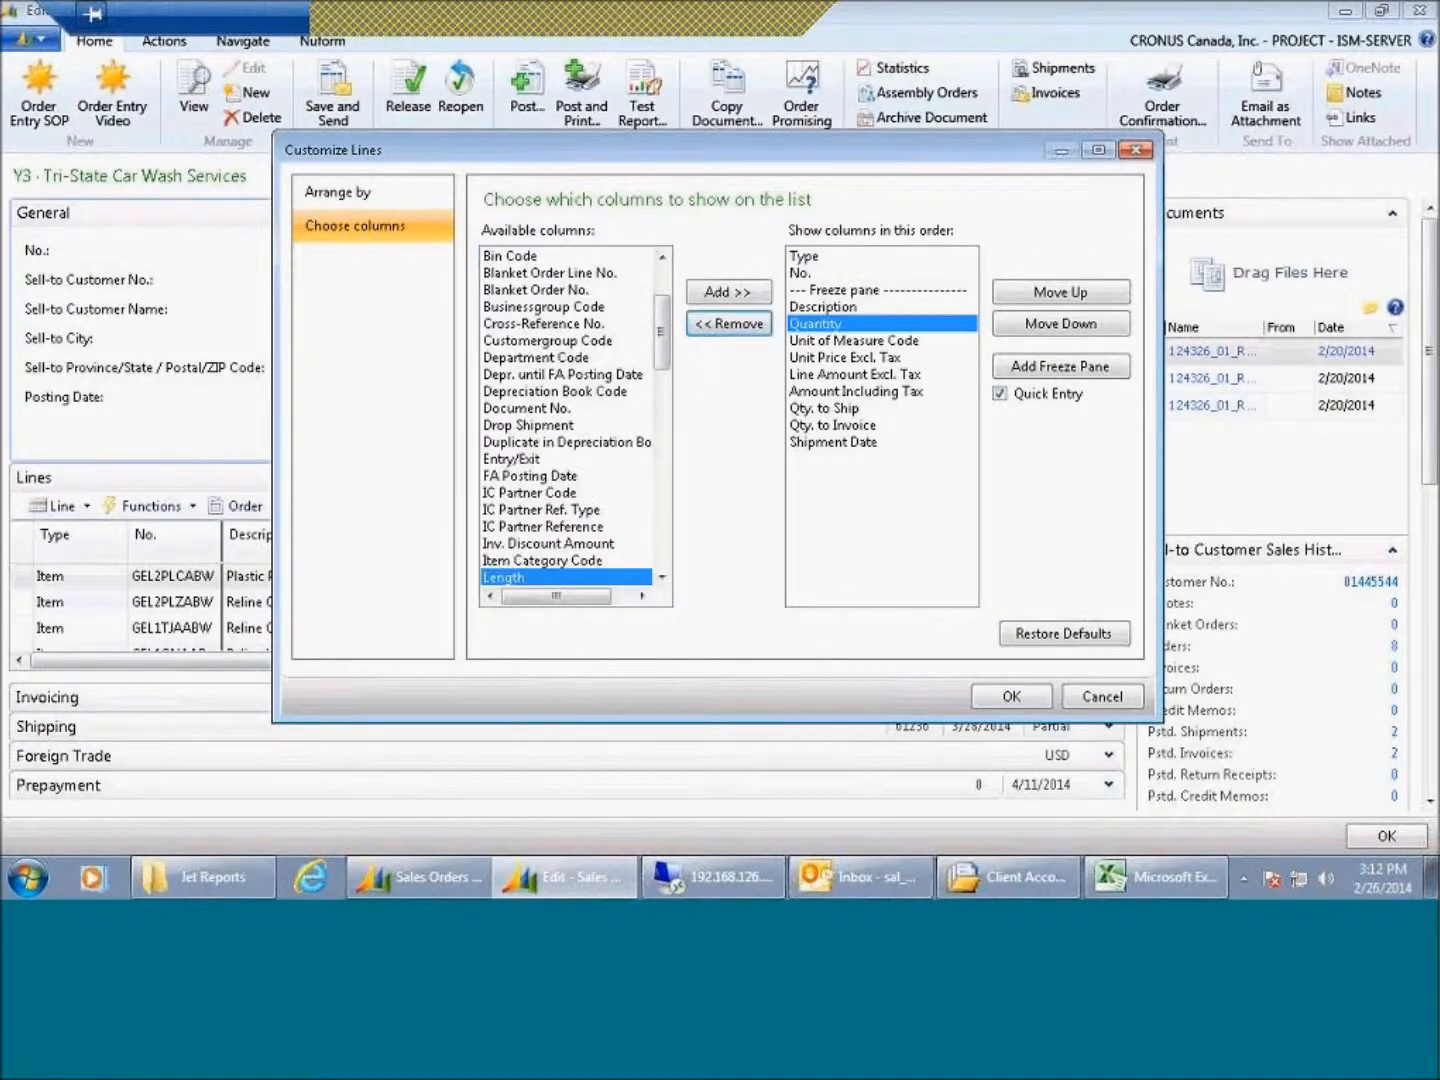
pyautogui.click(1011, 698)
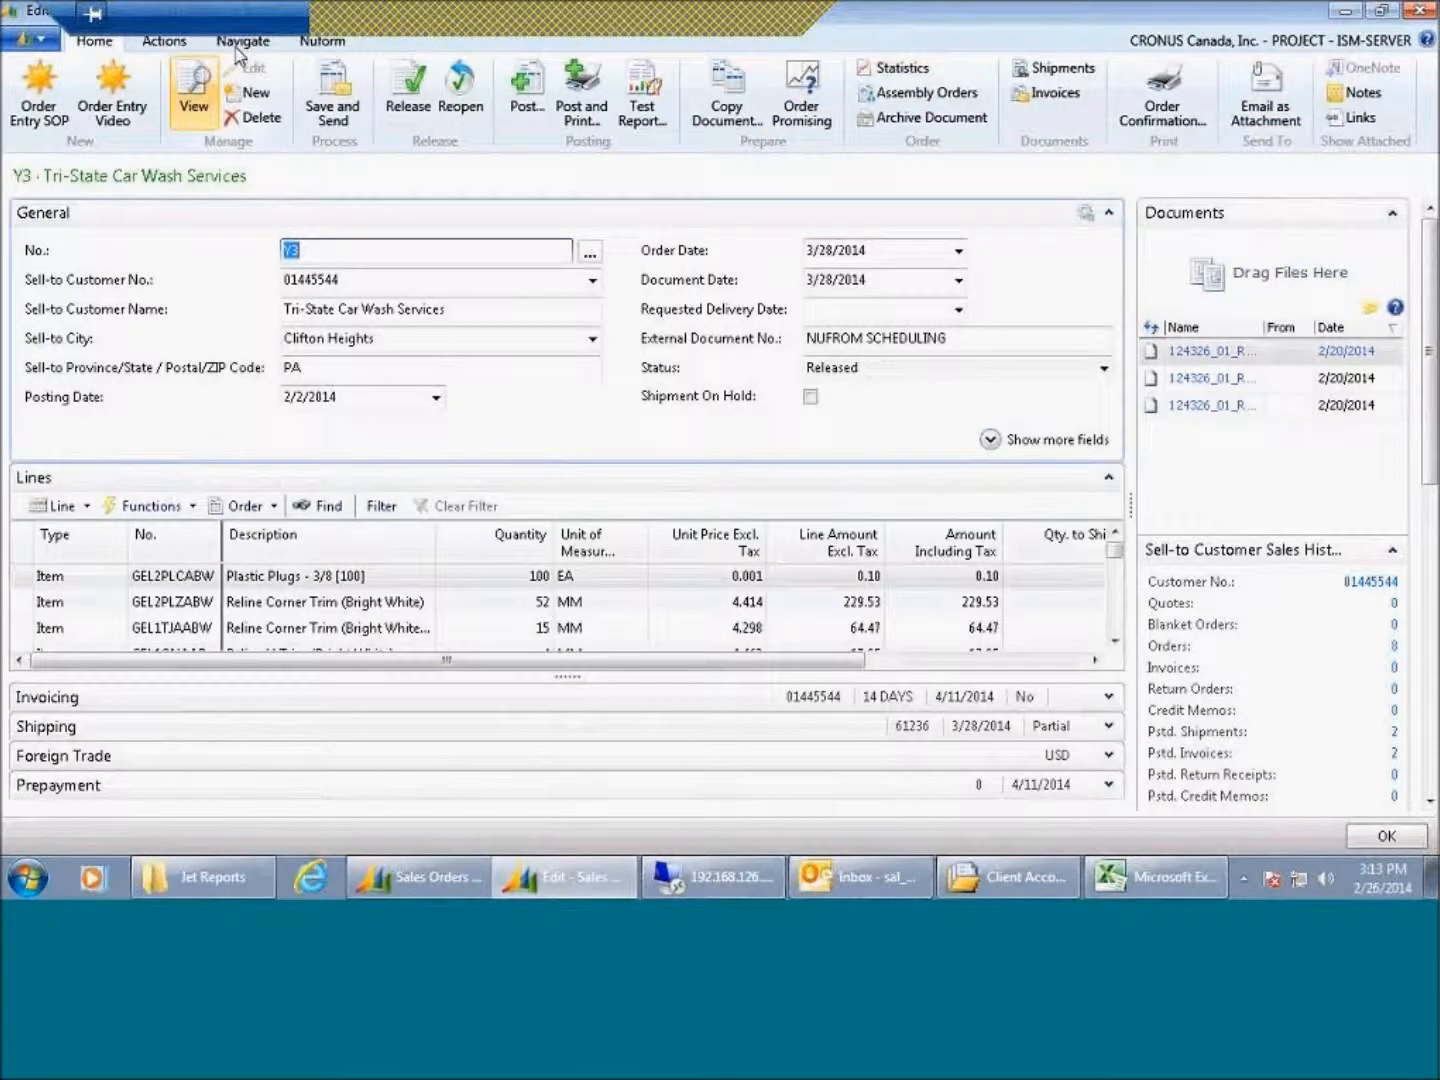
# Step: Browse the Nuform, Home and Actions ribbon tabs, ending on the Nuform tab
pyautogui.click(323, 41)
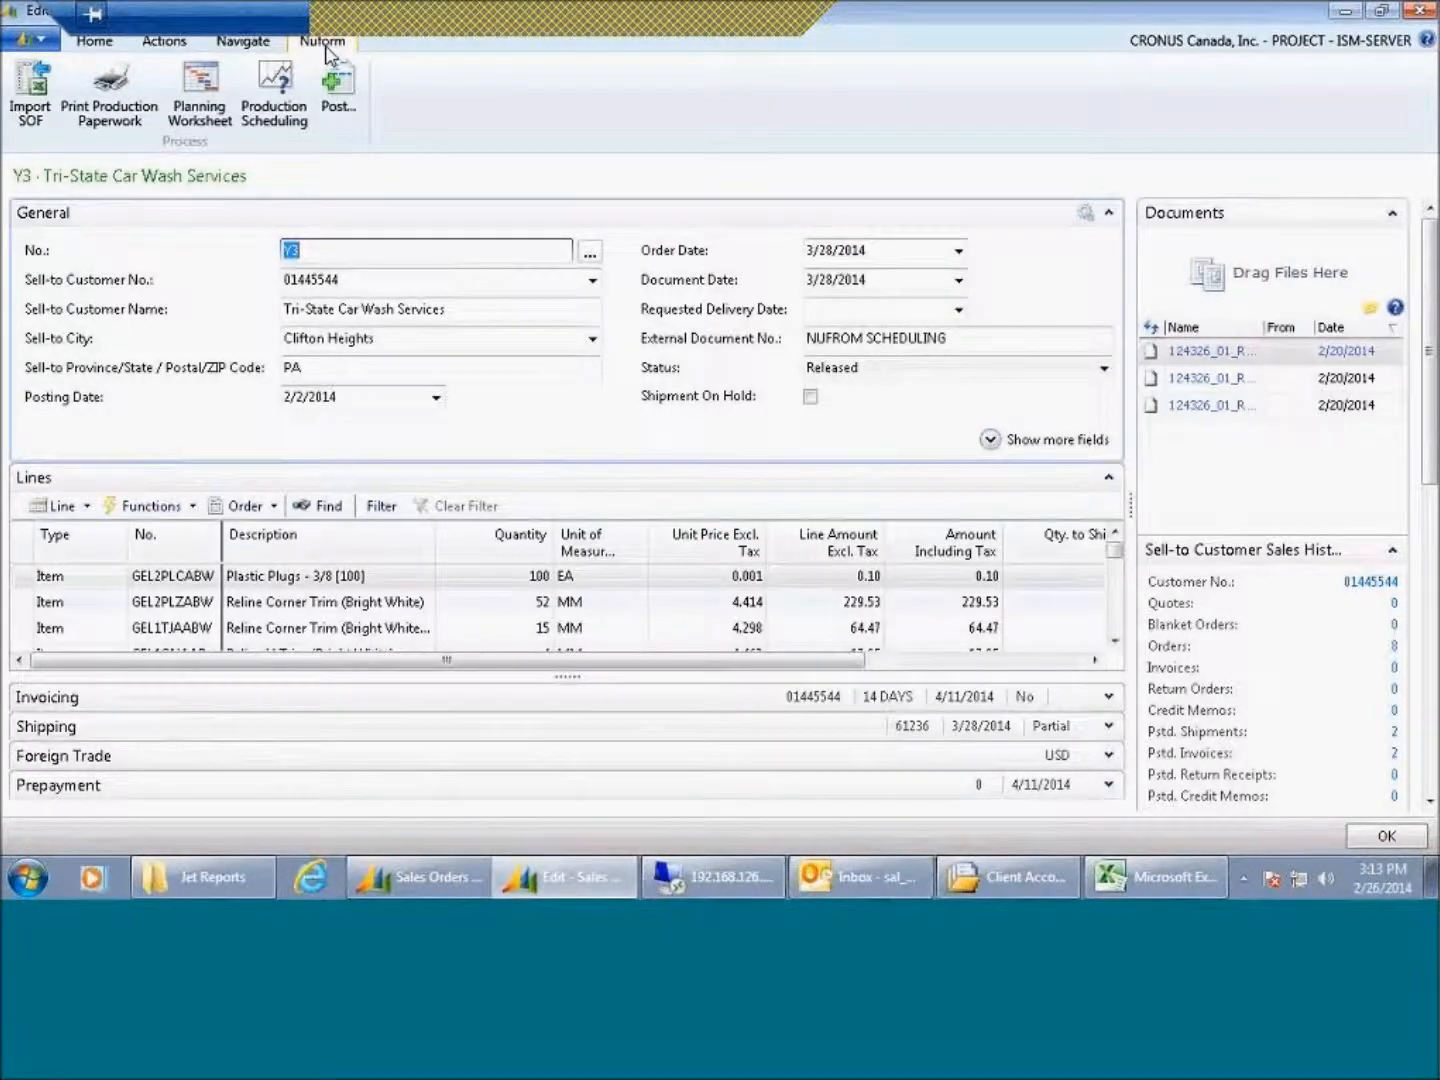
pyautogui.click(124, 42)
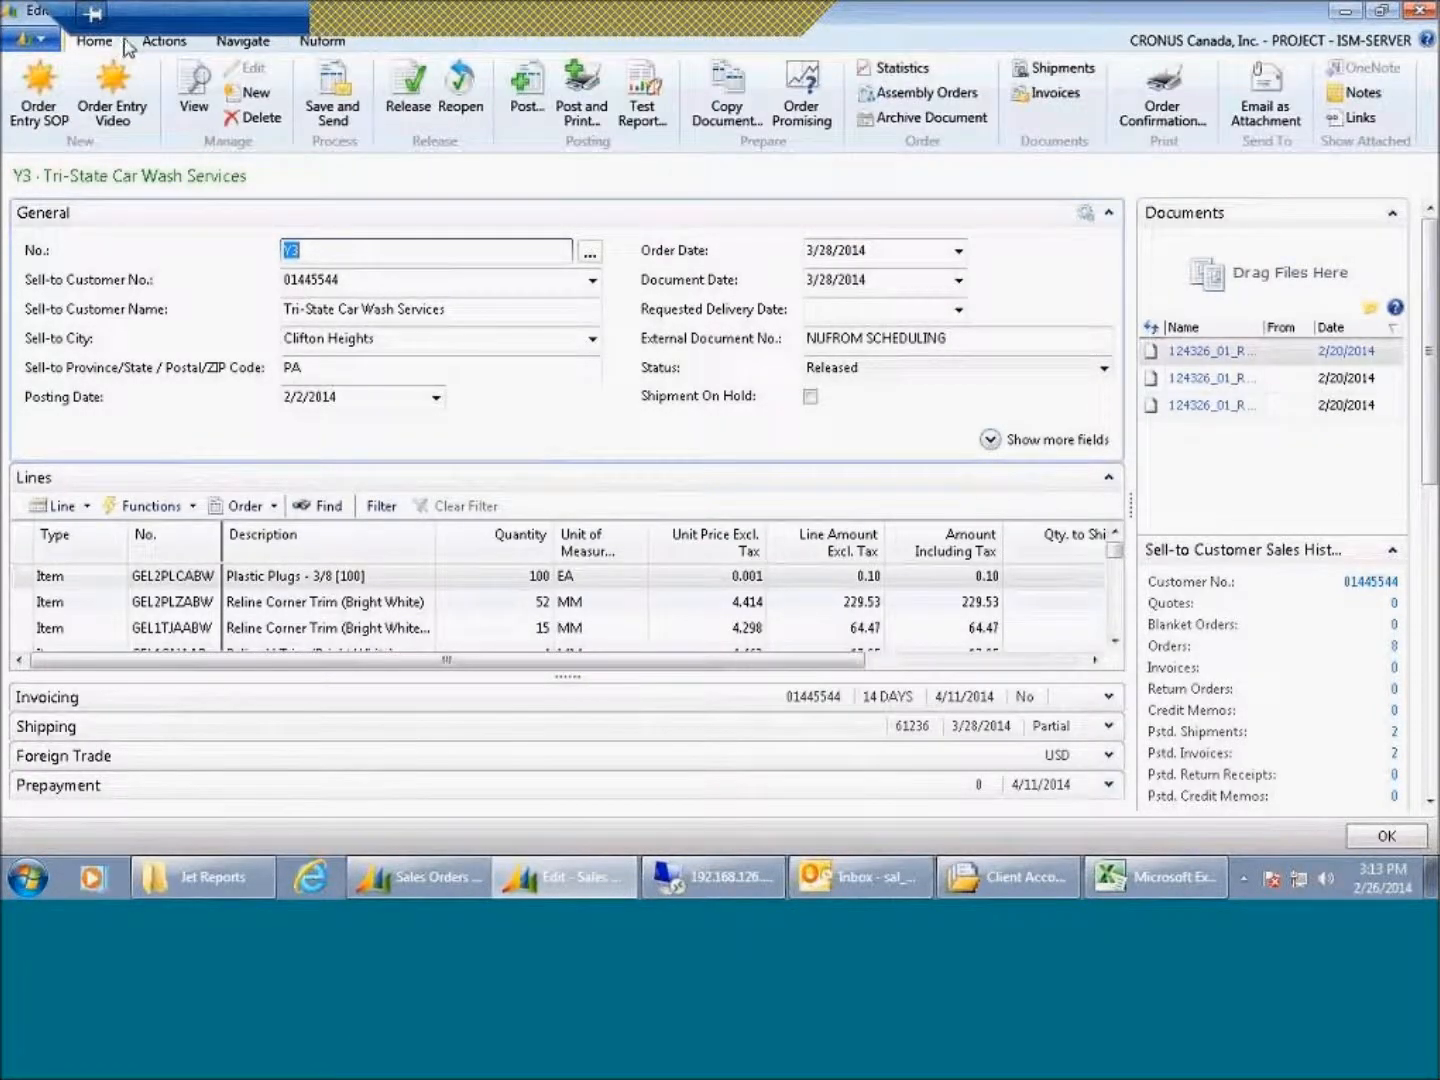
pyautogui.click(240, 45)
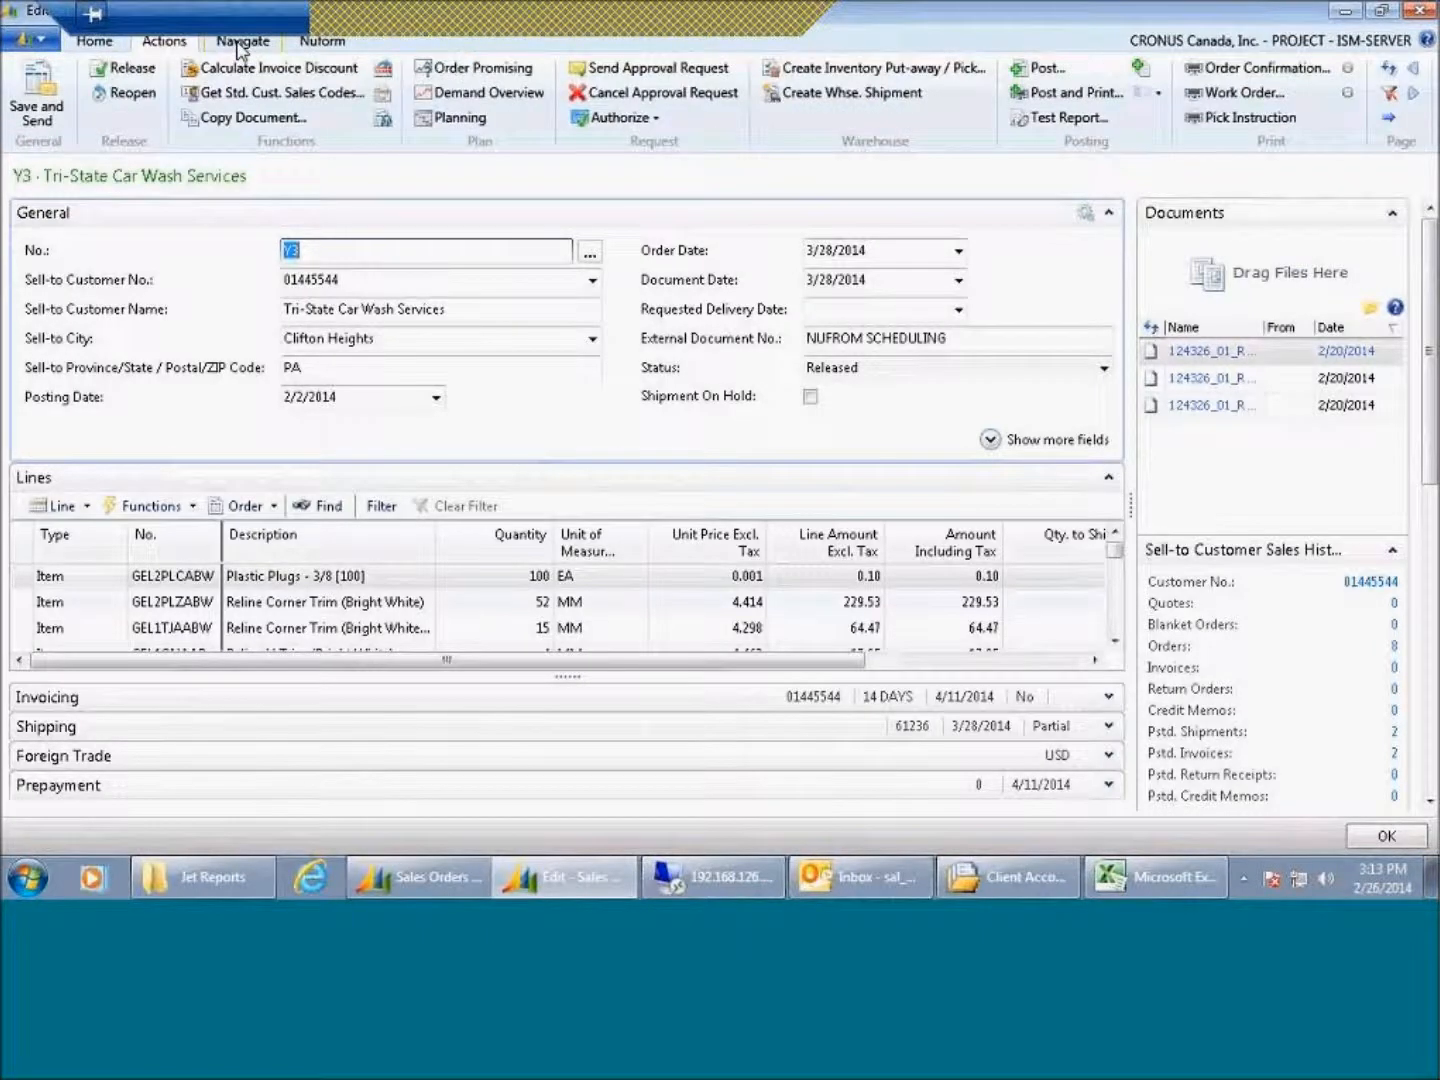
pyautogui.click(316, 44)
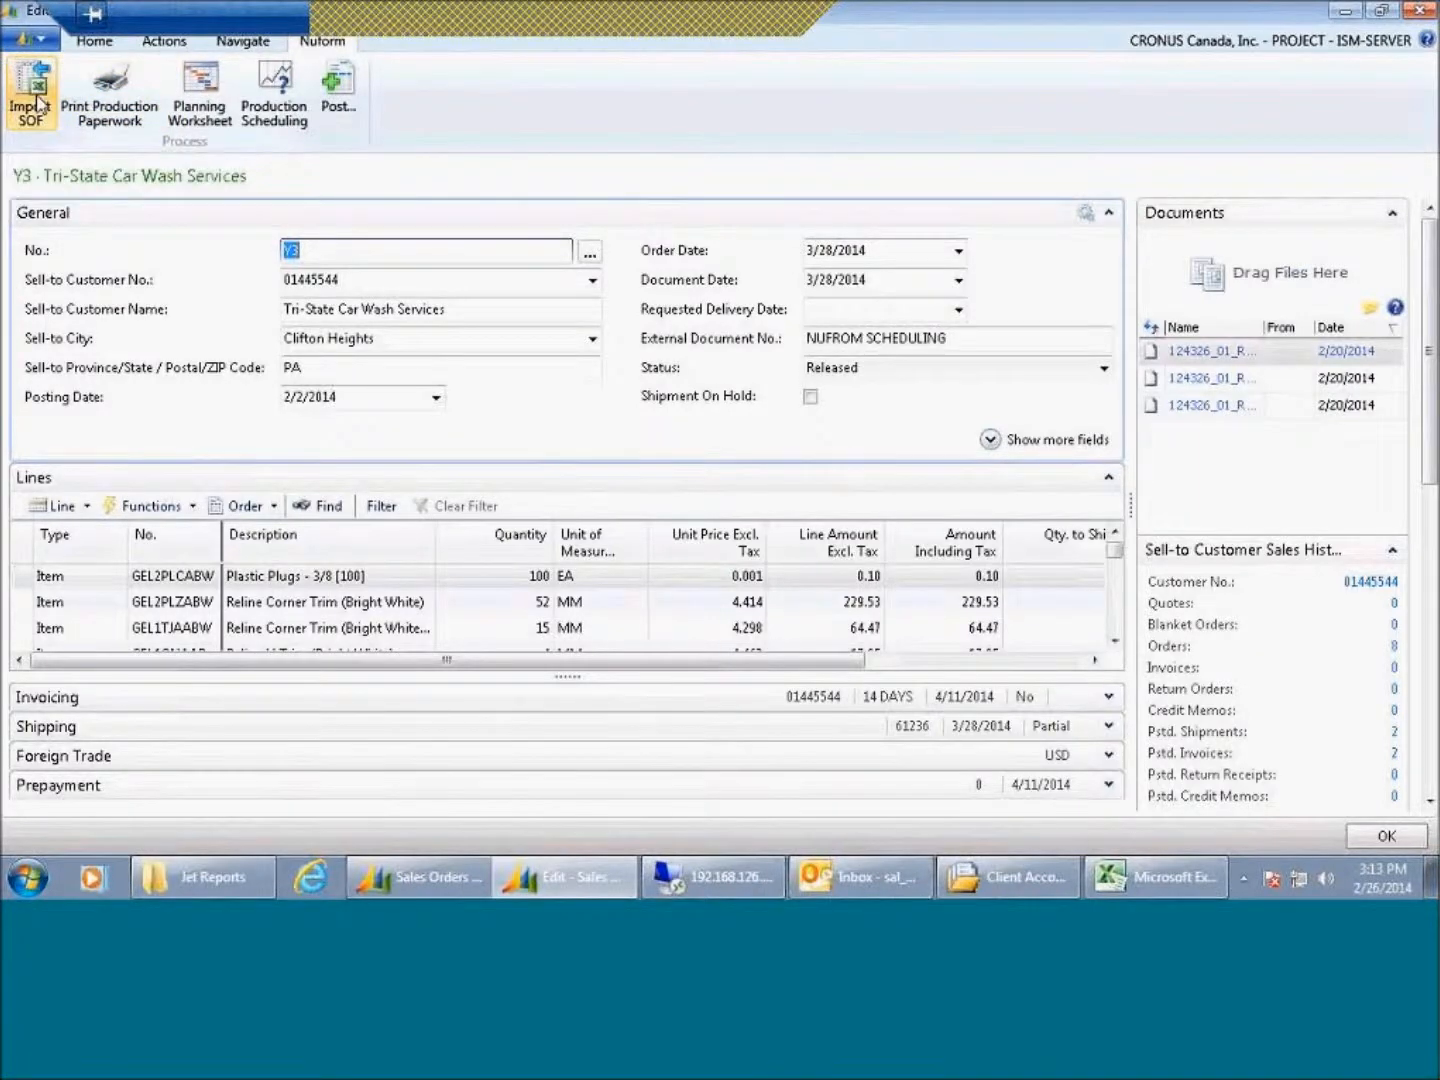
# Step: Open the Import SOF and Print Production Paperwork dialogs, cancelling each one
pyautogui.click(38, 105)
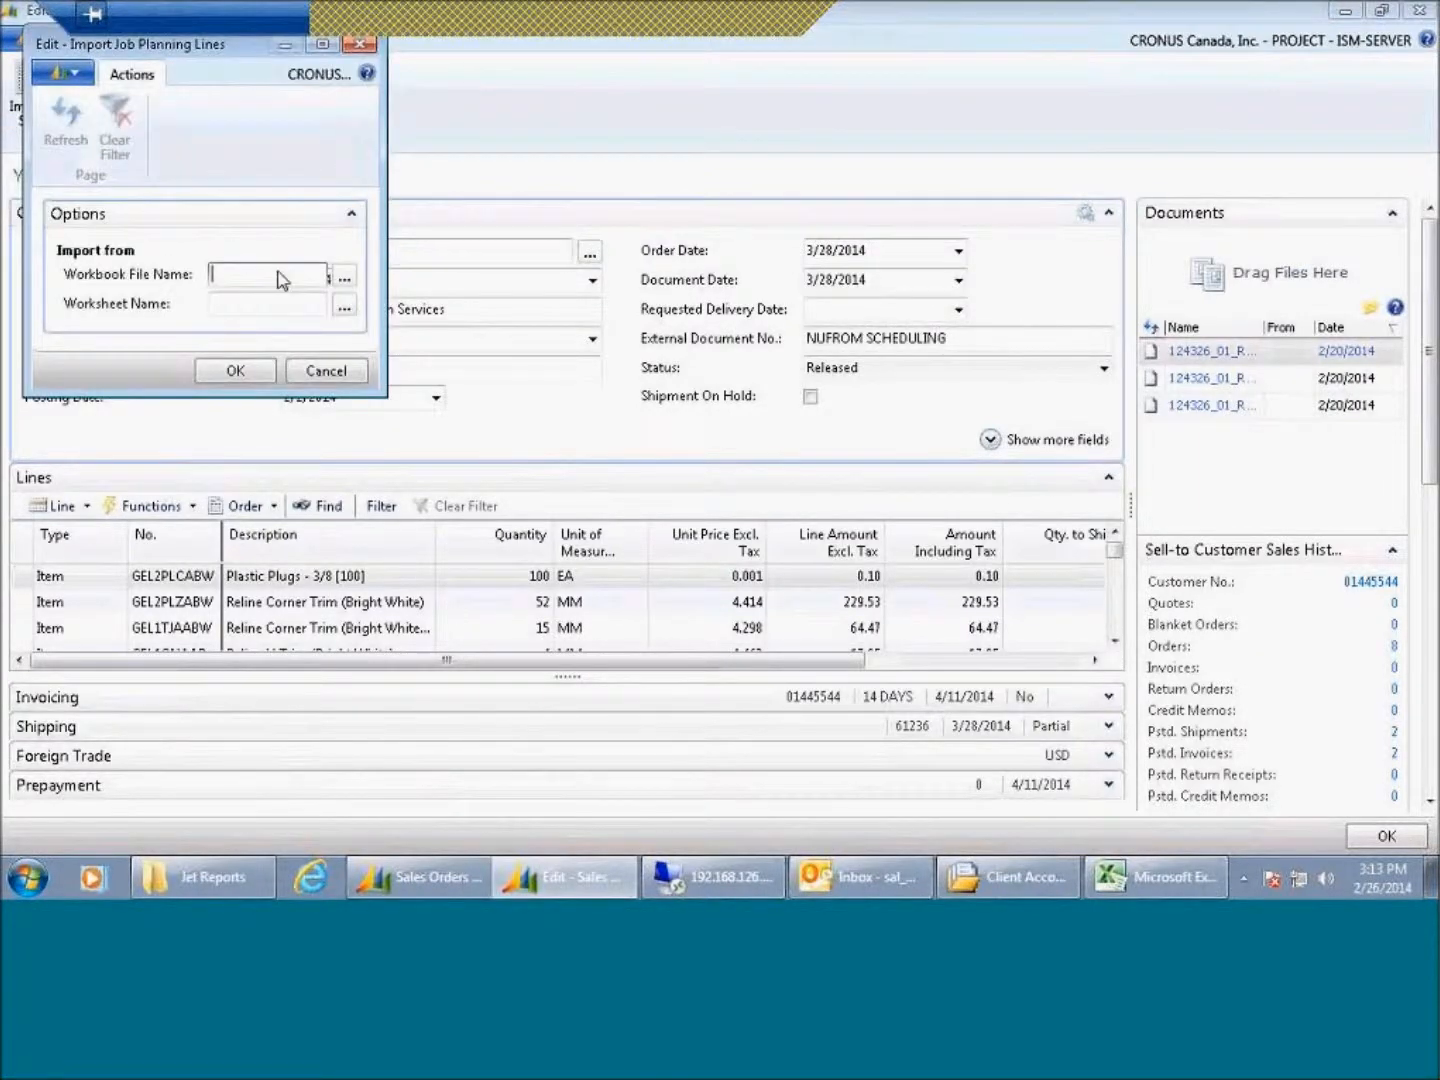
pyautogui.click(329, 372)
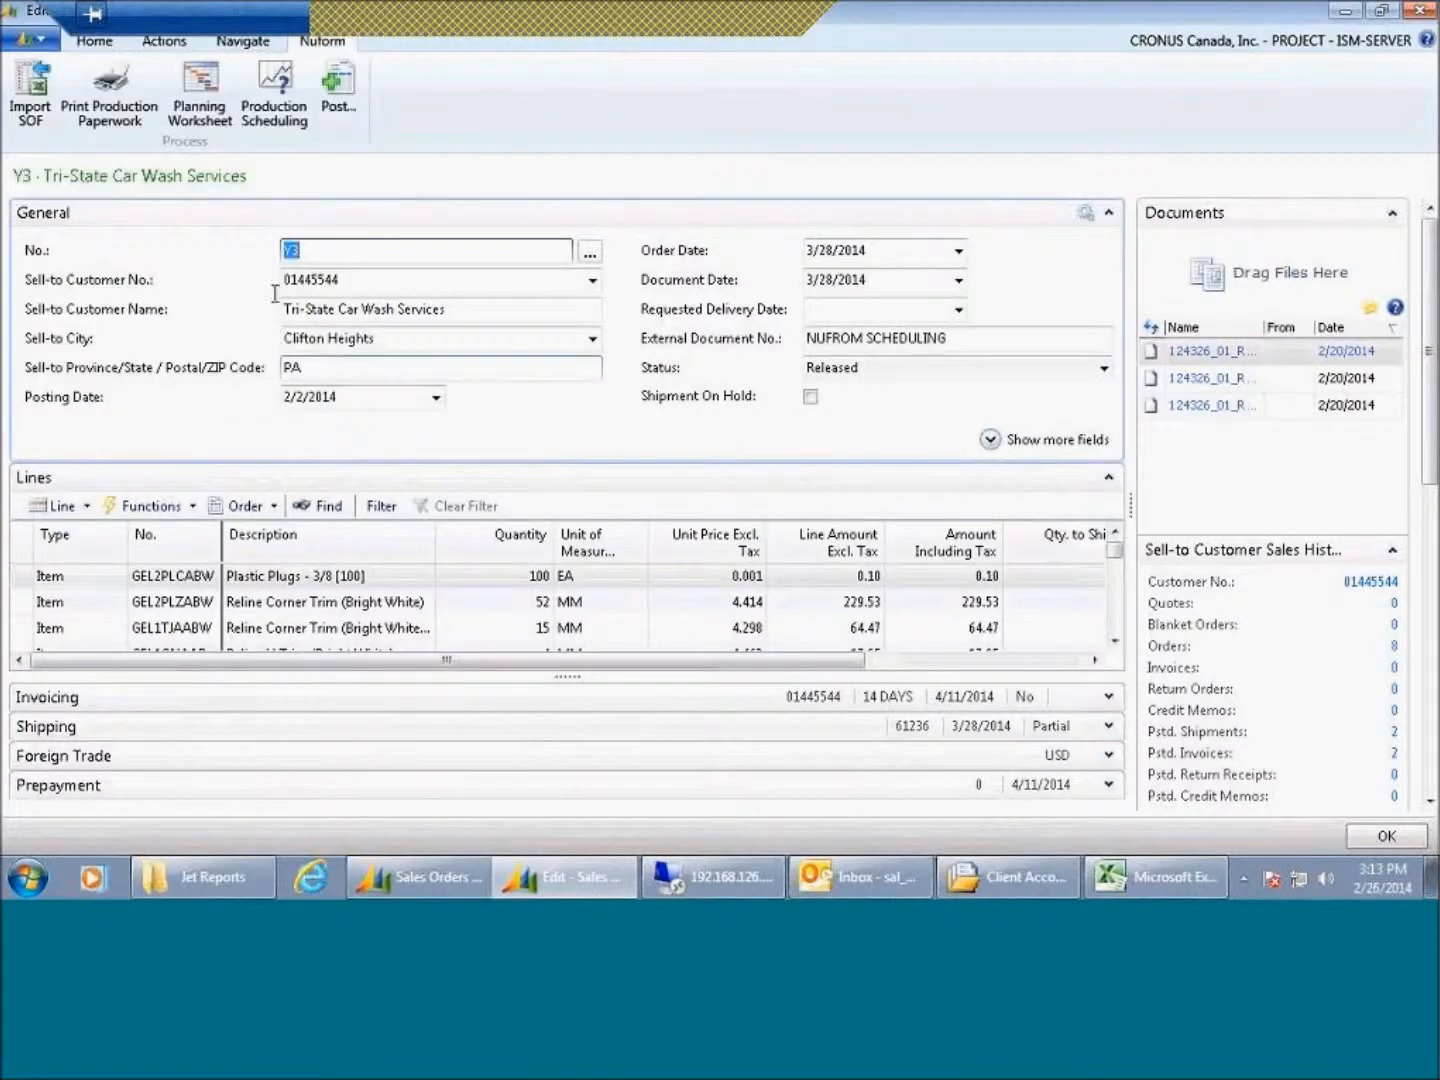
pyautogui.click(126, 116)
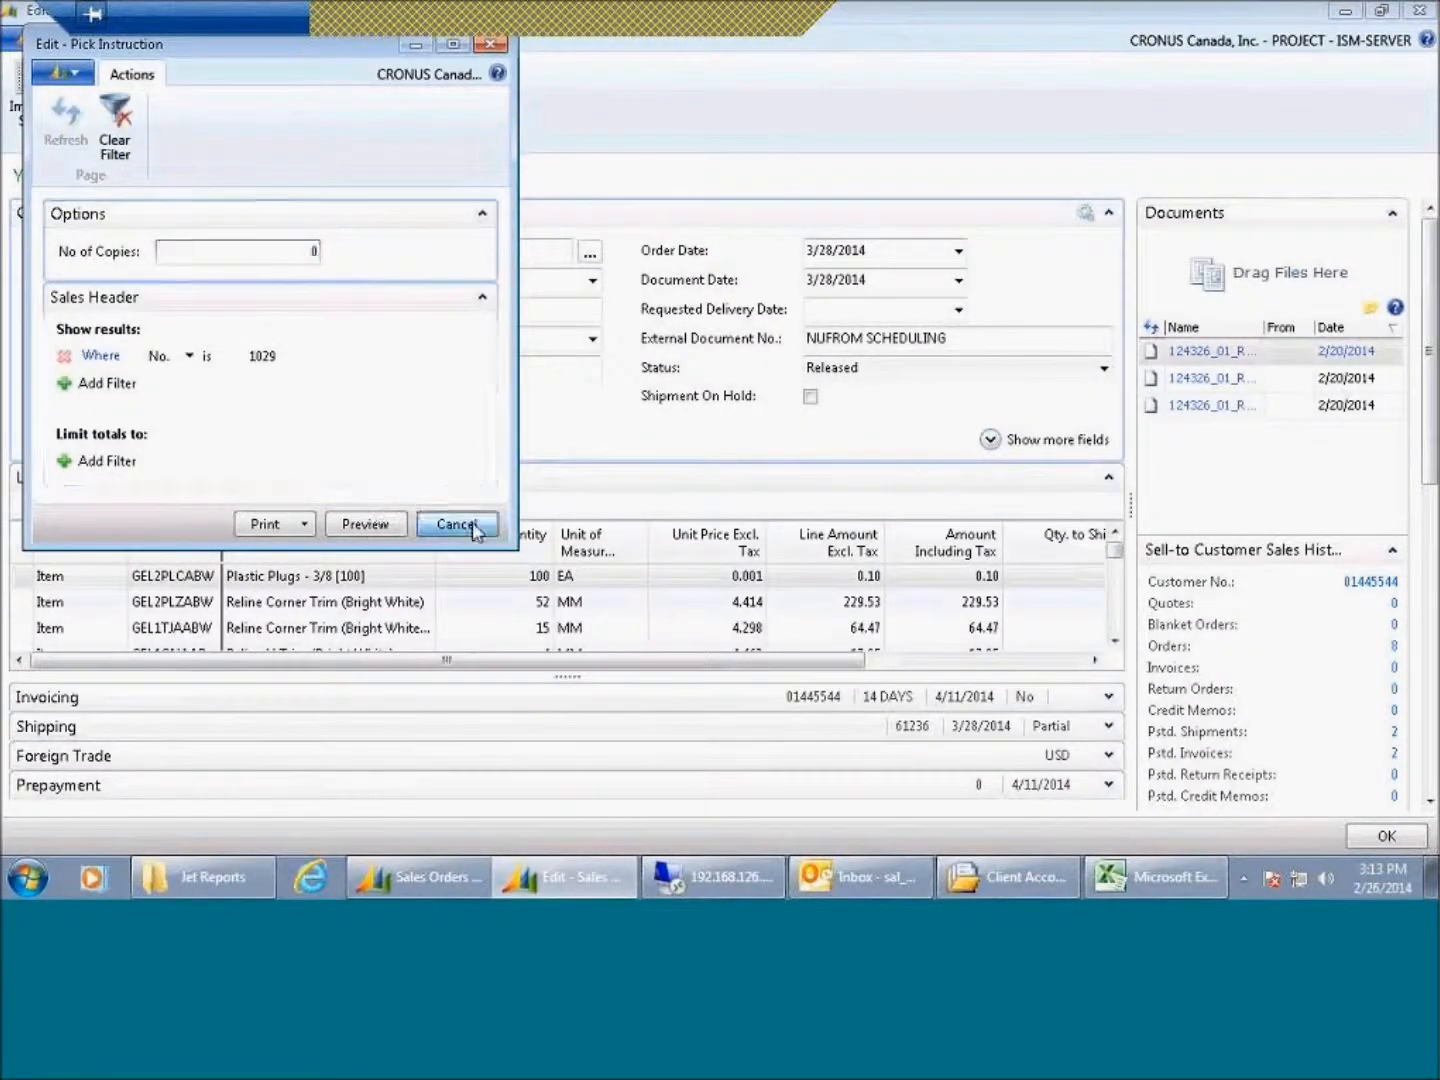
pyautogui.click(471, 525)
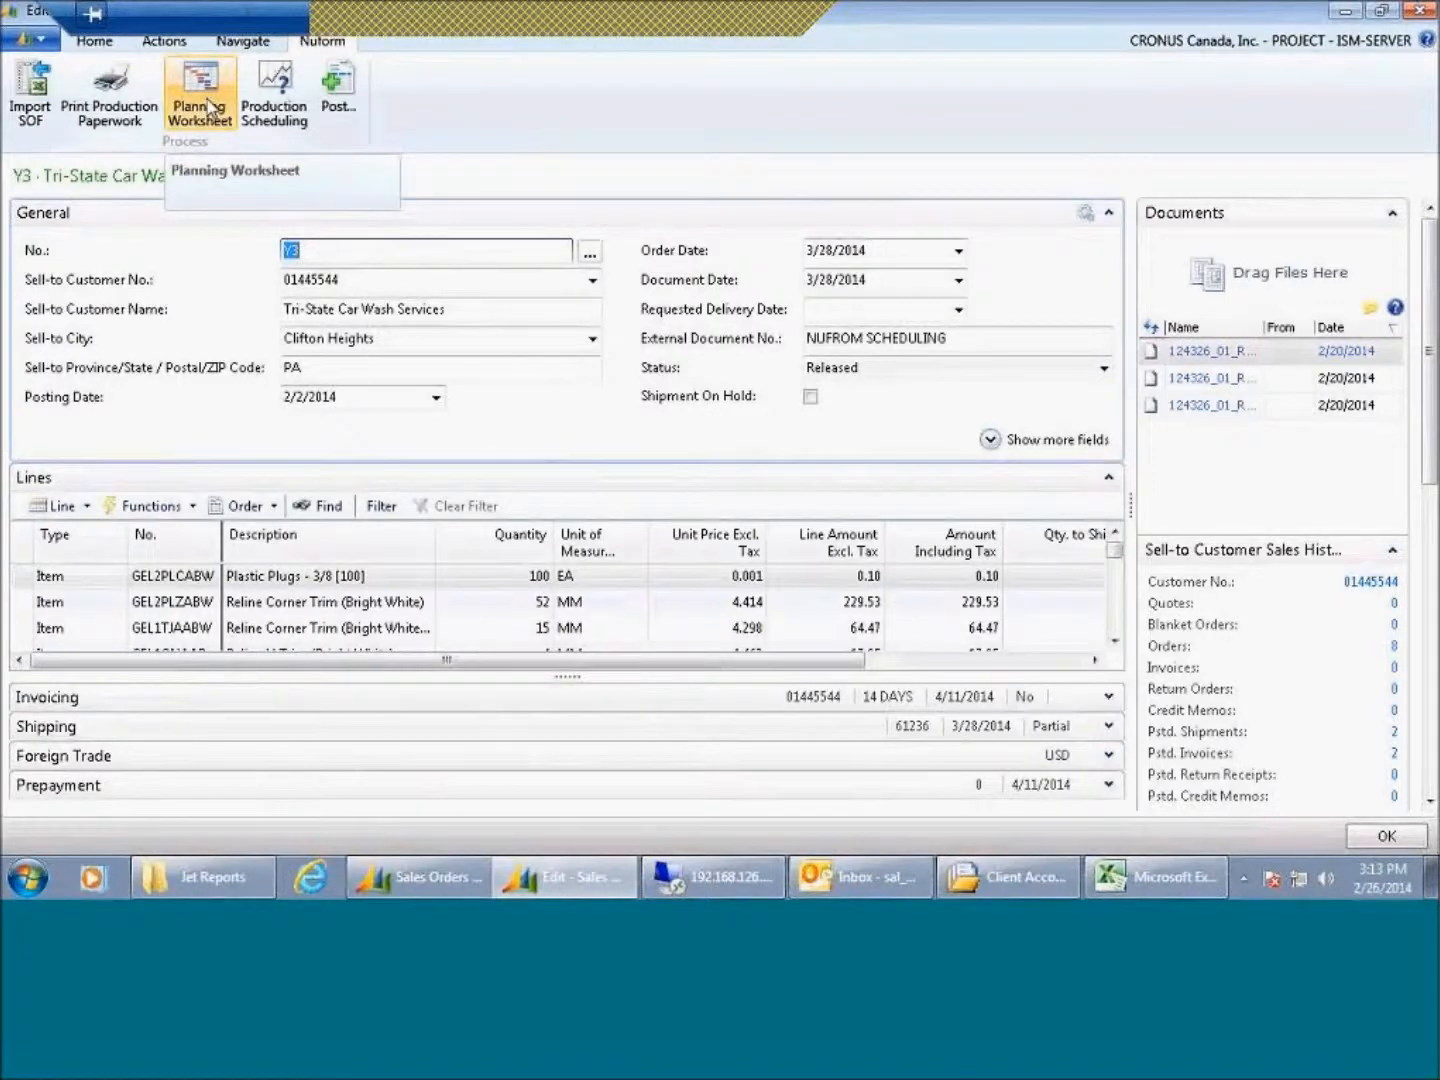
# Step: Open the Planning Worksheet and the Post options dialog, closing each without changes
pyautogui.click(208, 104)
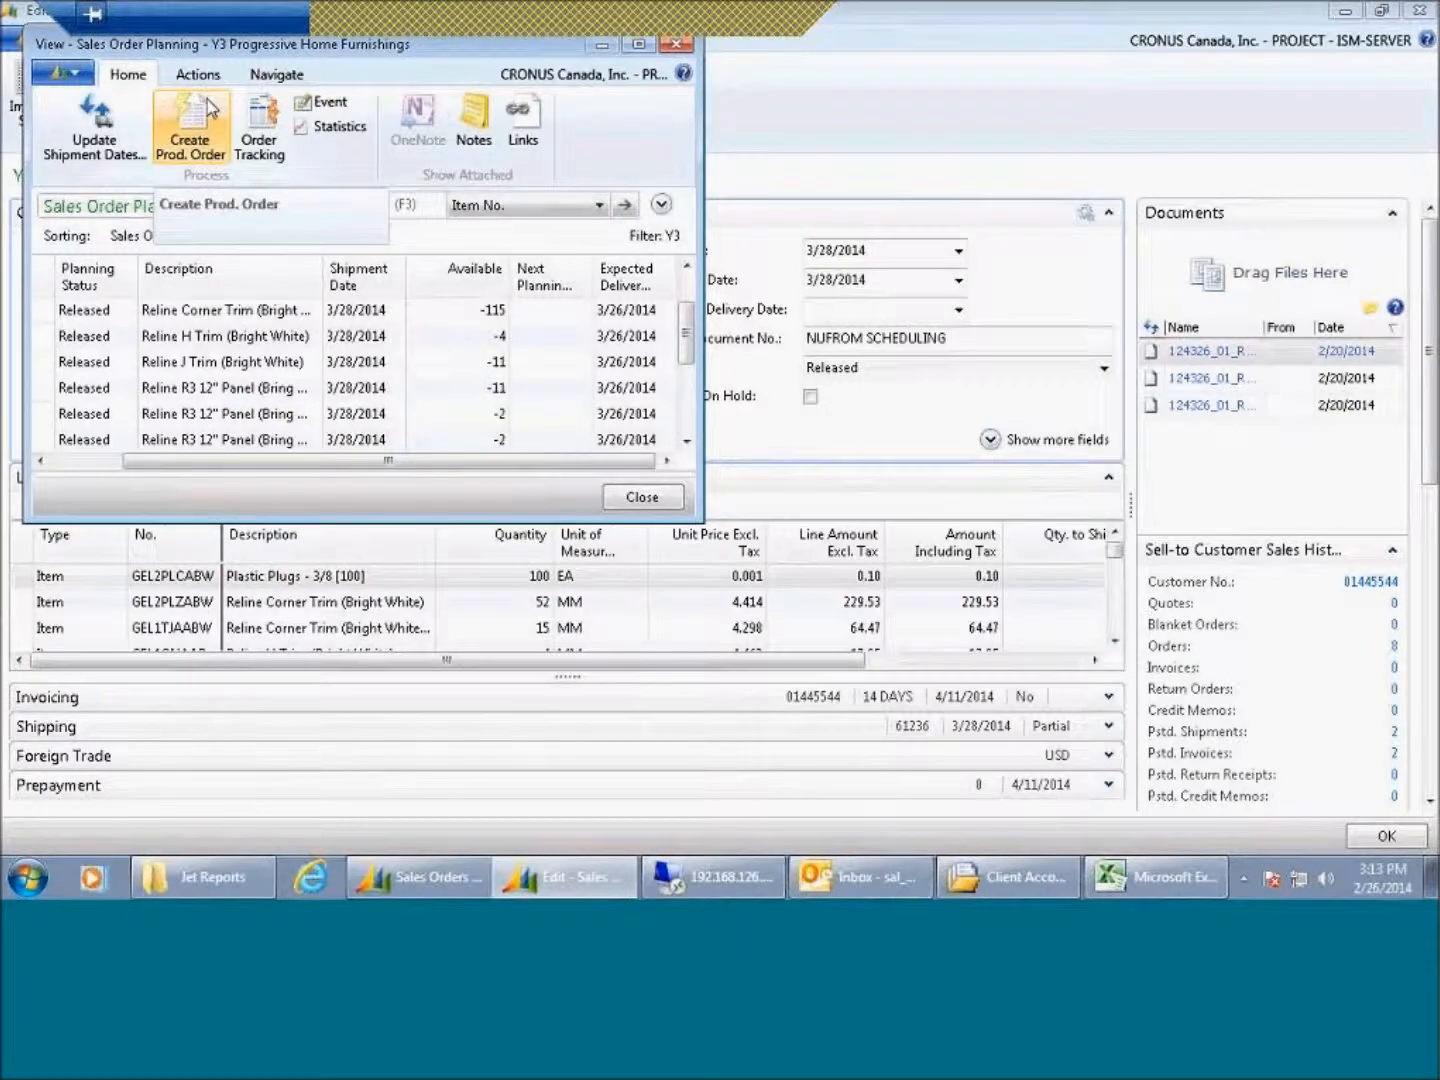
pyautogui.click(672, 44)
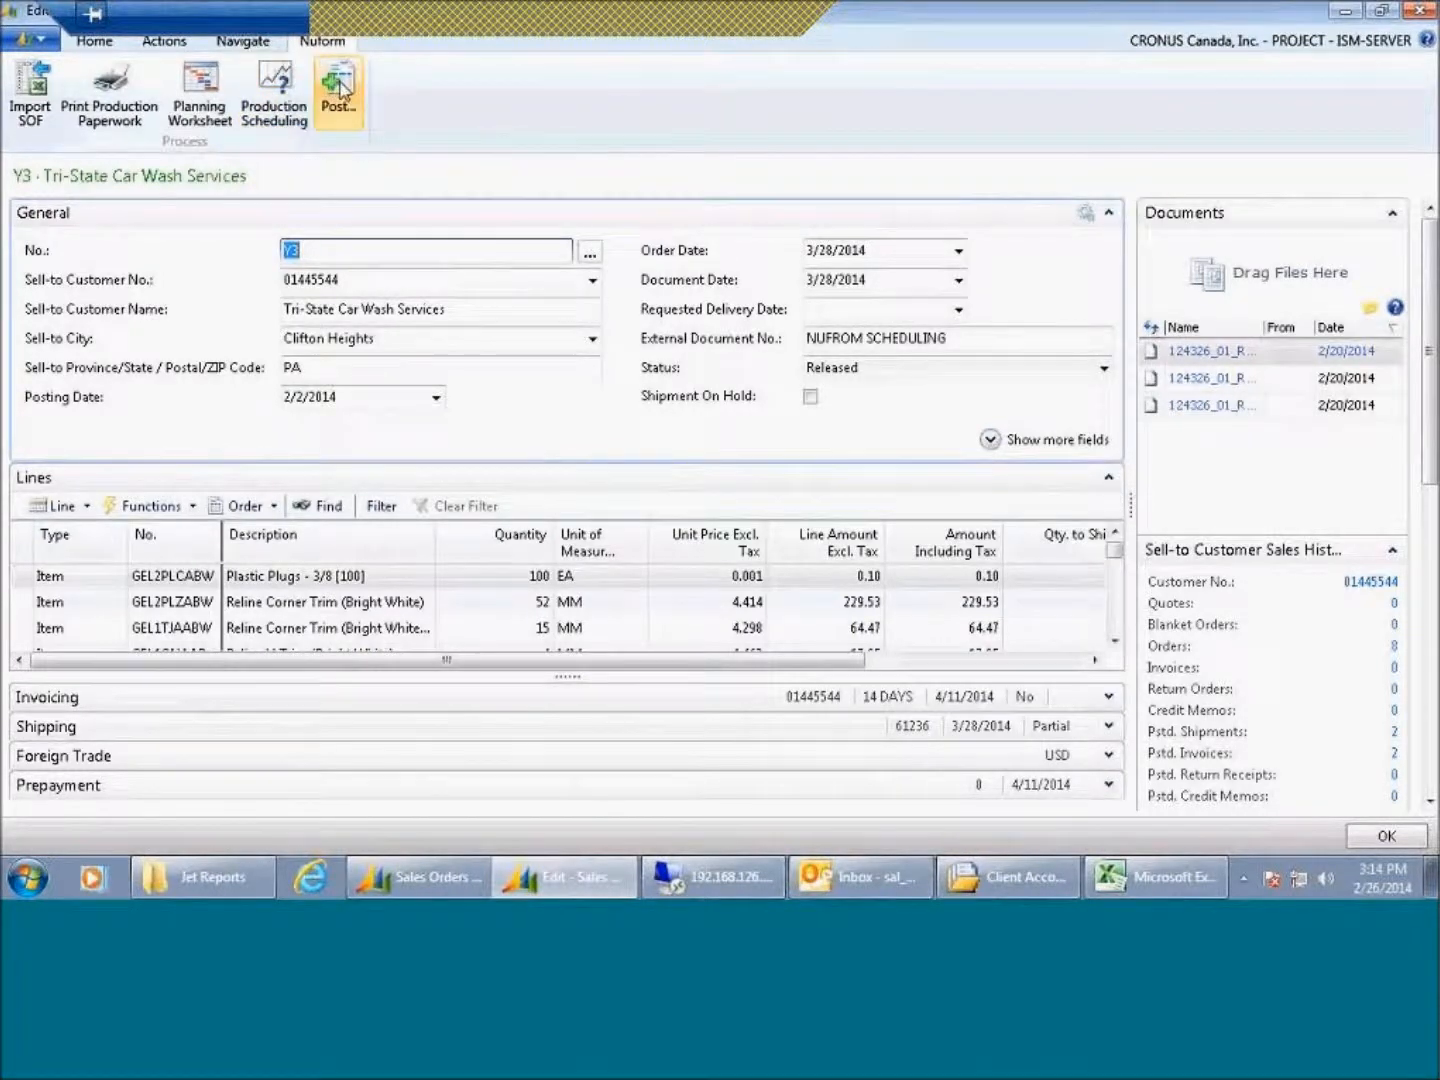
pyautogui.click(338, 87)
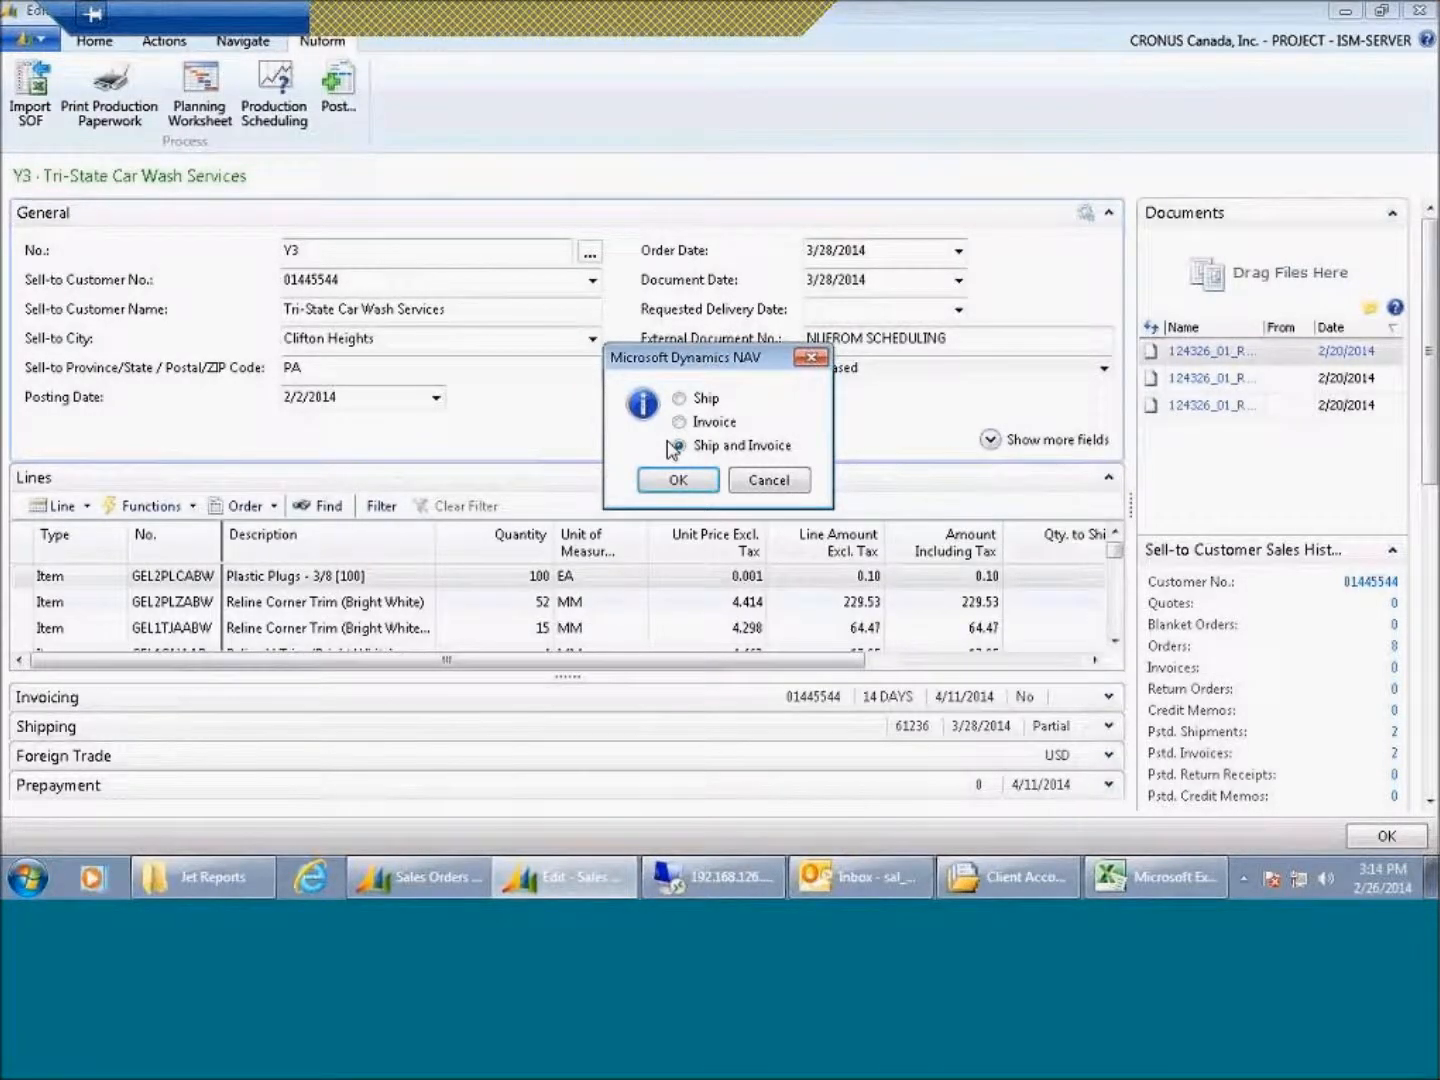
pyautogui.click(758, 484)
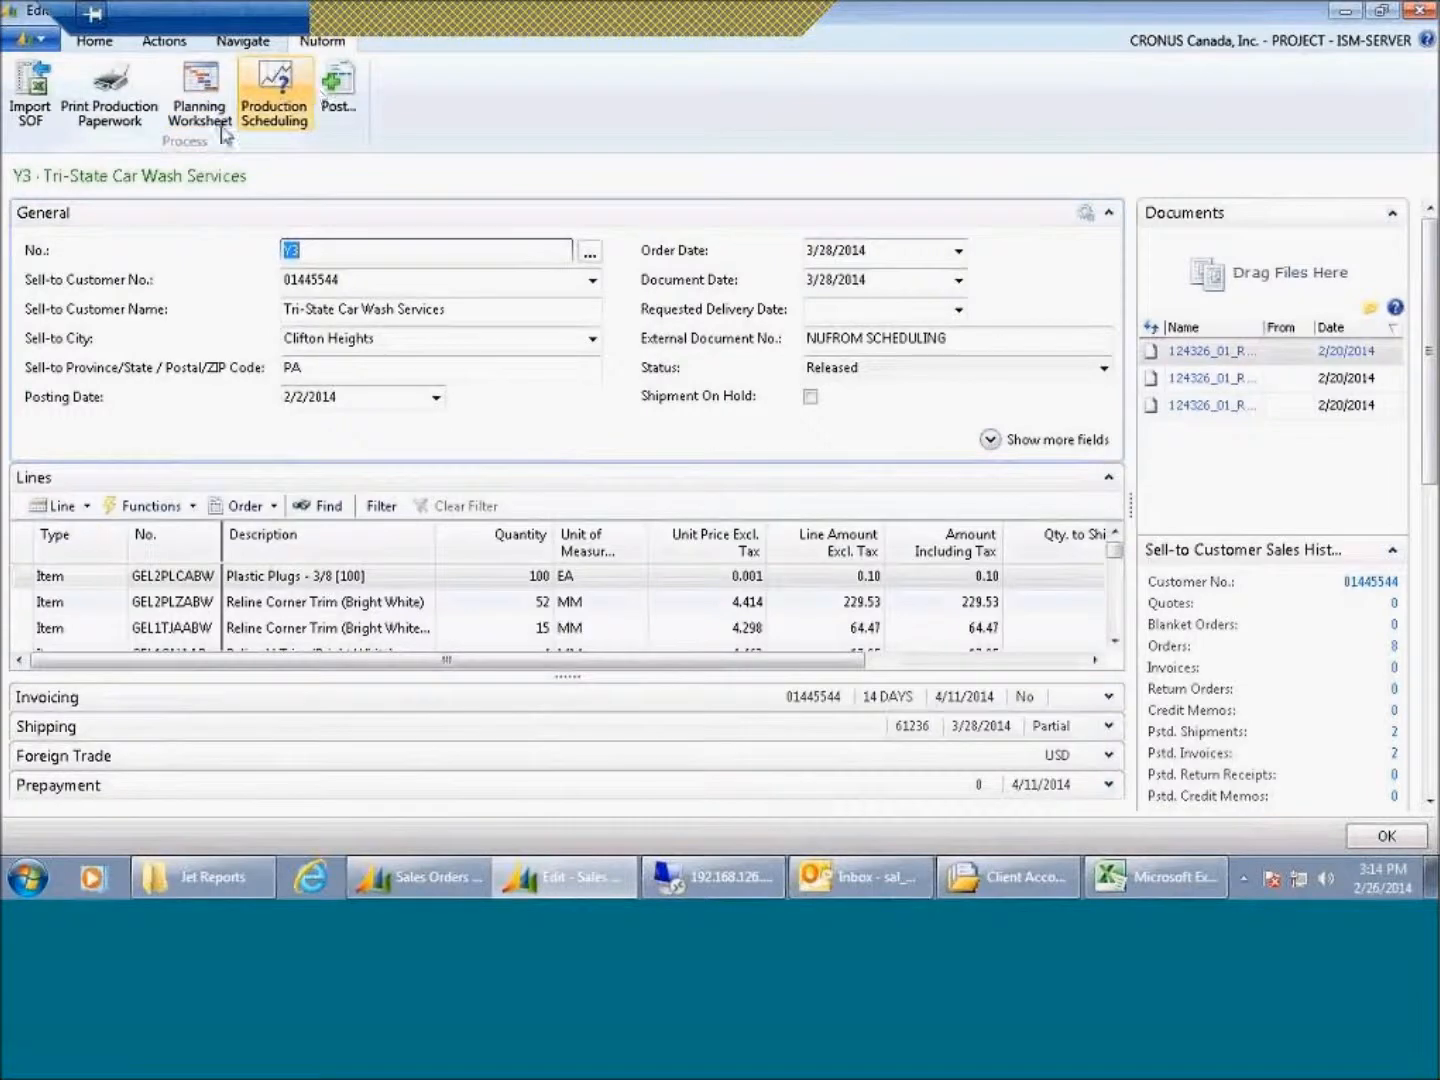
# Step: Open Customize Ribbon and add the Create Inventory Put-away / Pick warehouse action to the Nuform tab's Process group
pyautogui.click(51, 47)
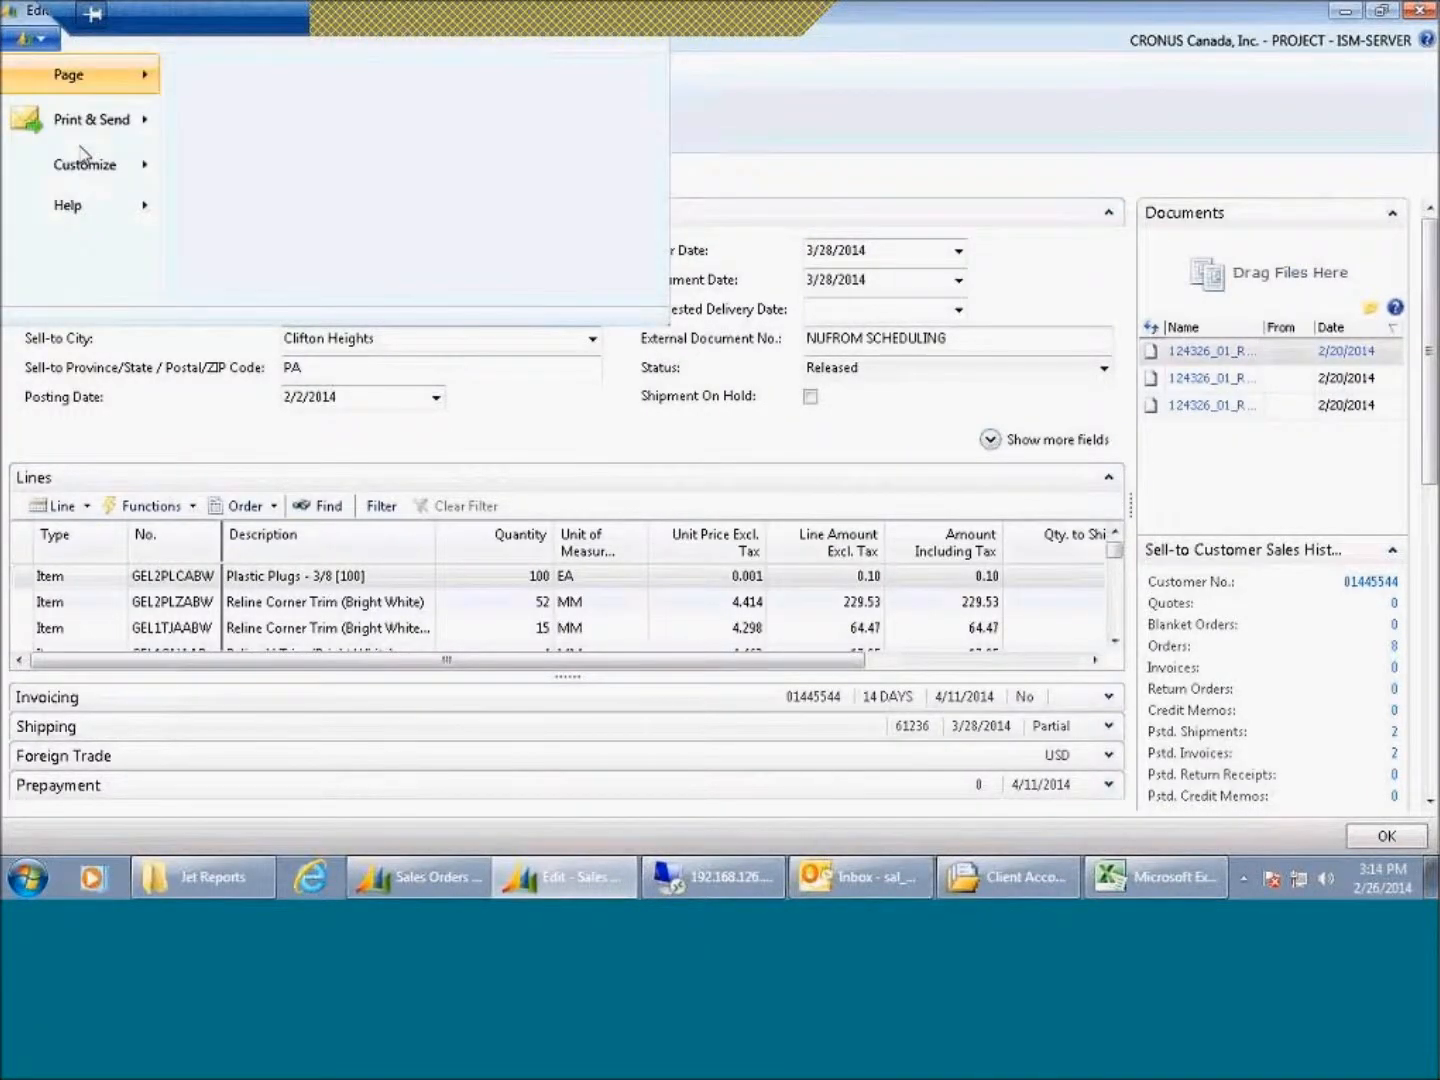
pyautogui.moveTo(90, 164)
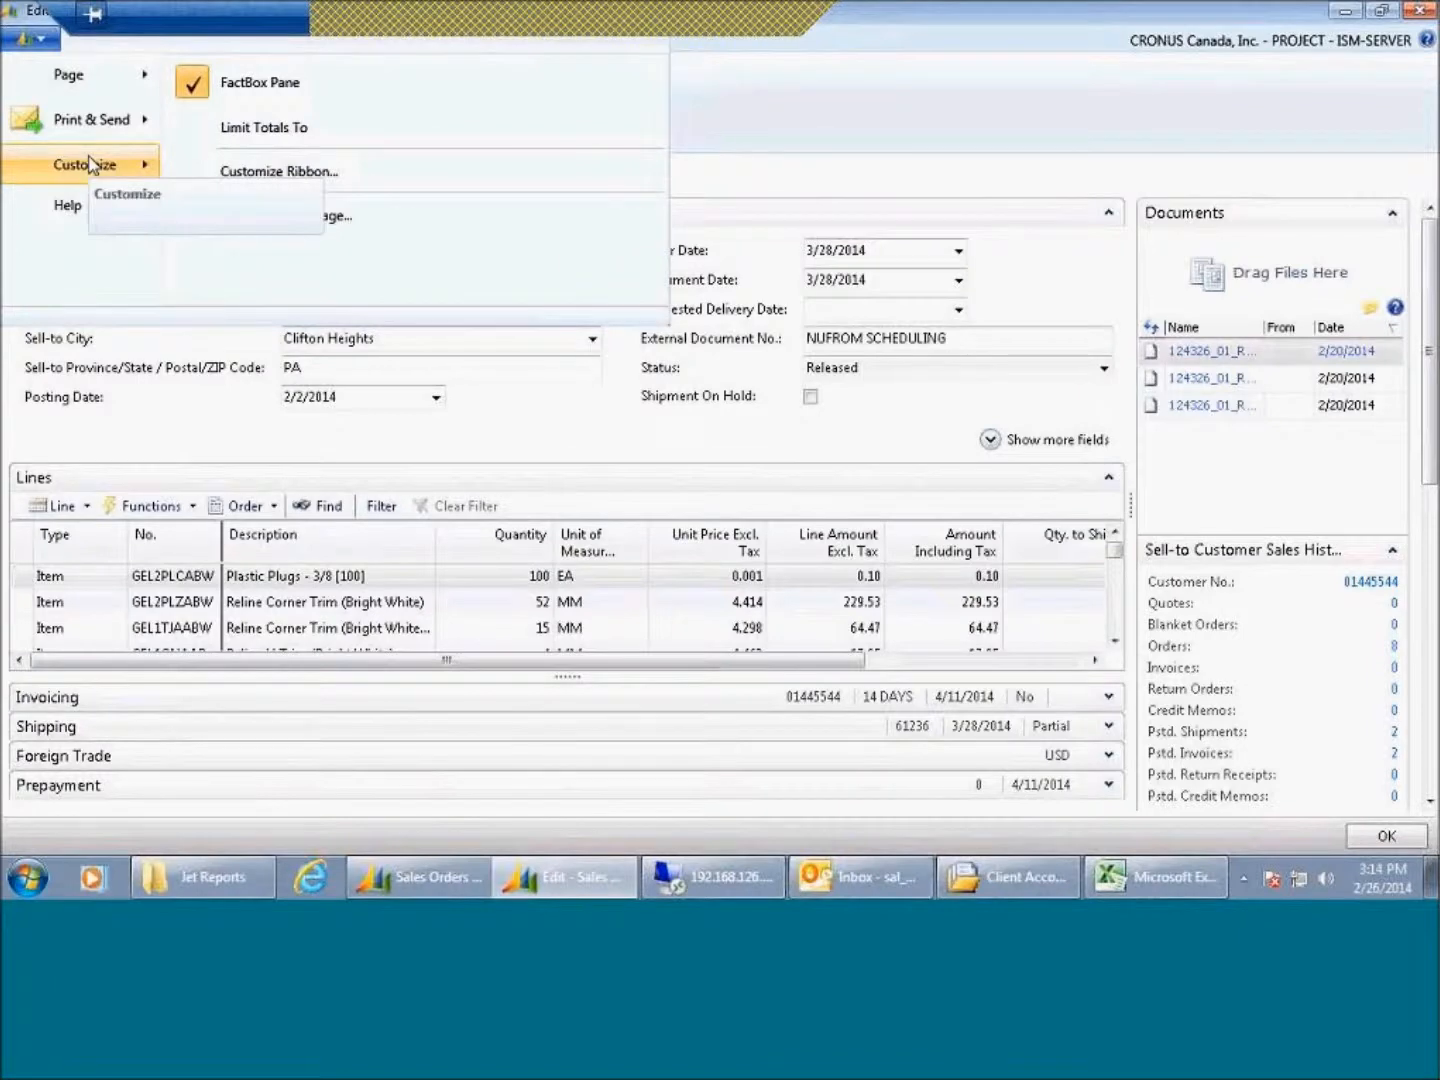
pyautogui.click(305, 180)
pyautogui.click(886, 565)
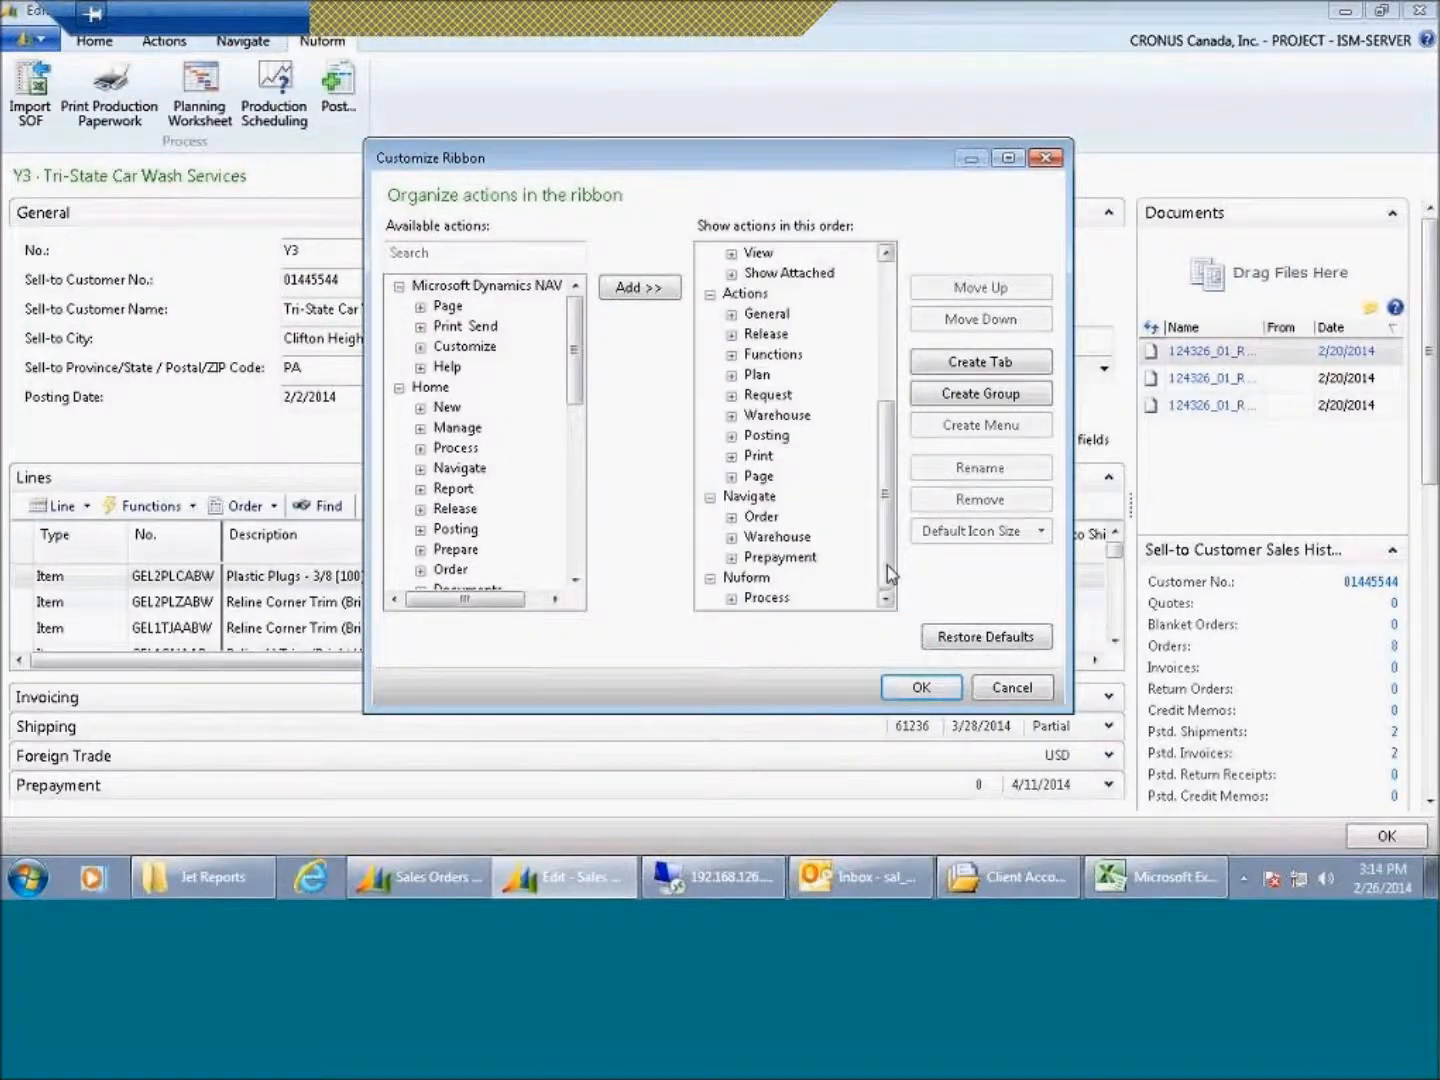
pyautogui.click(731, 599)
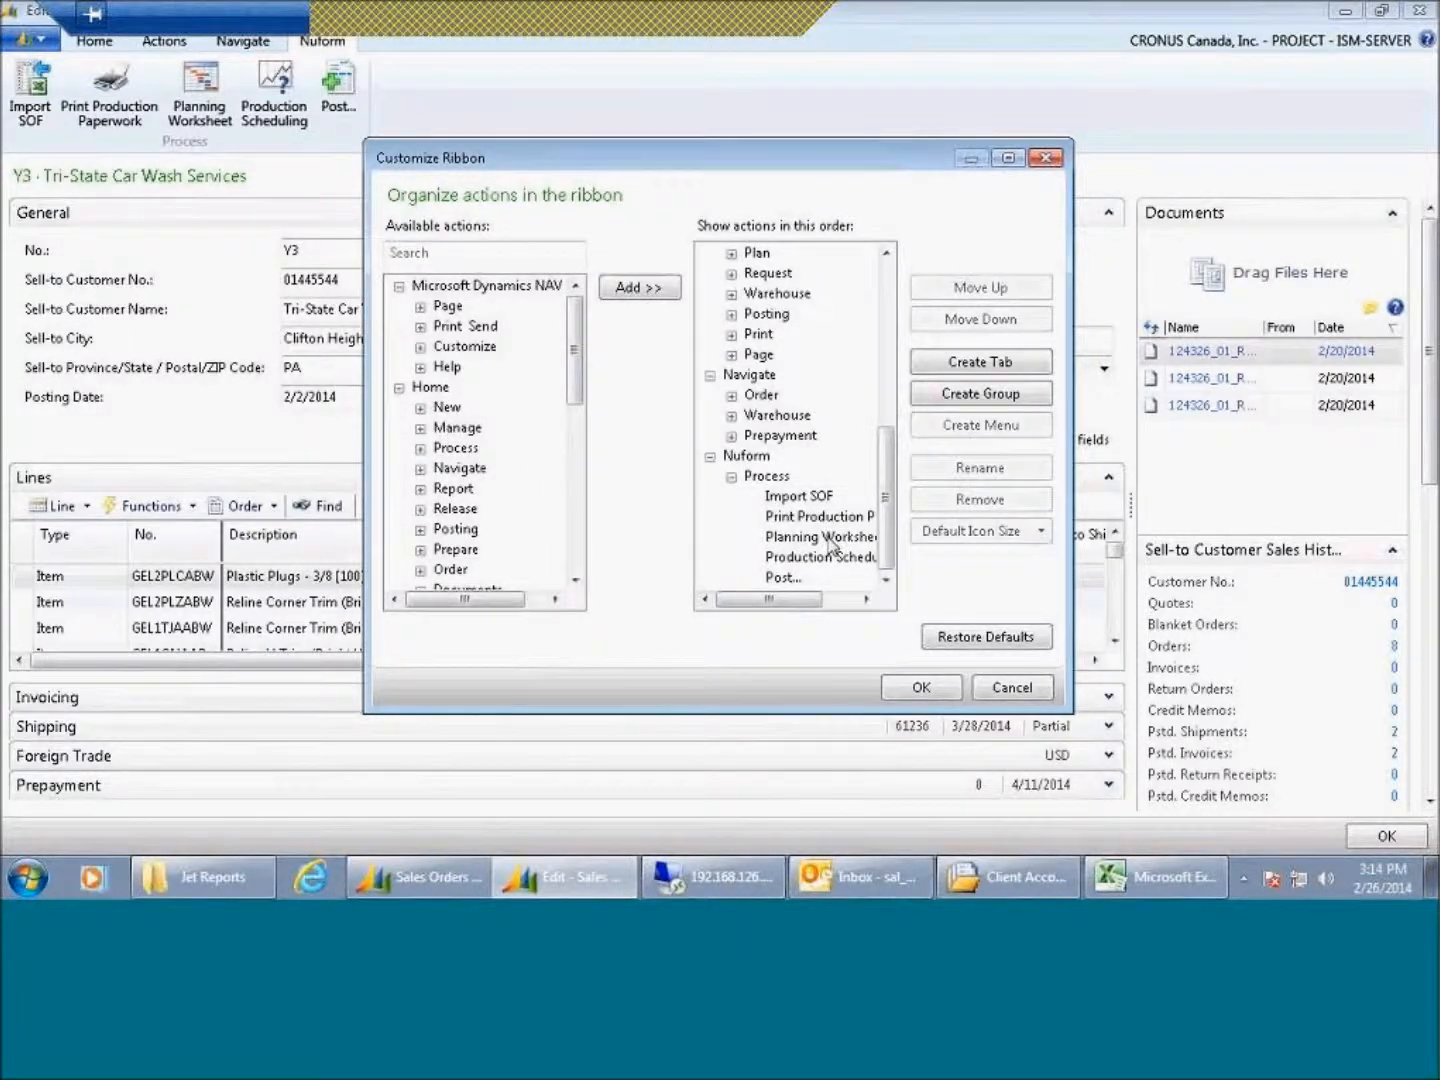
pyautogui.moveTo(578, 380); pyautogui.dragTo(574, 554)
pyautogui.click(421, 367)
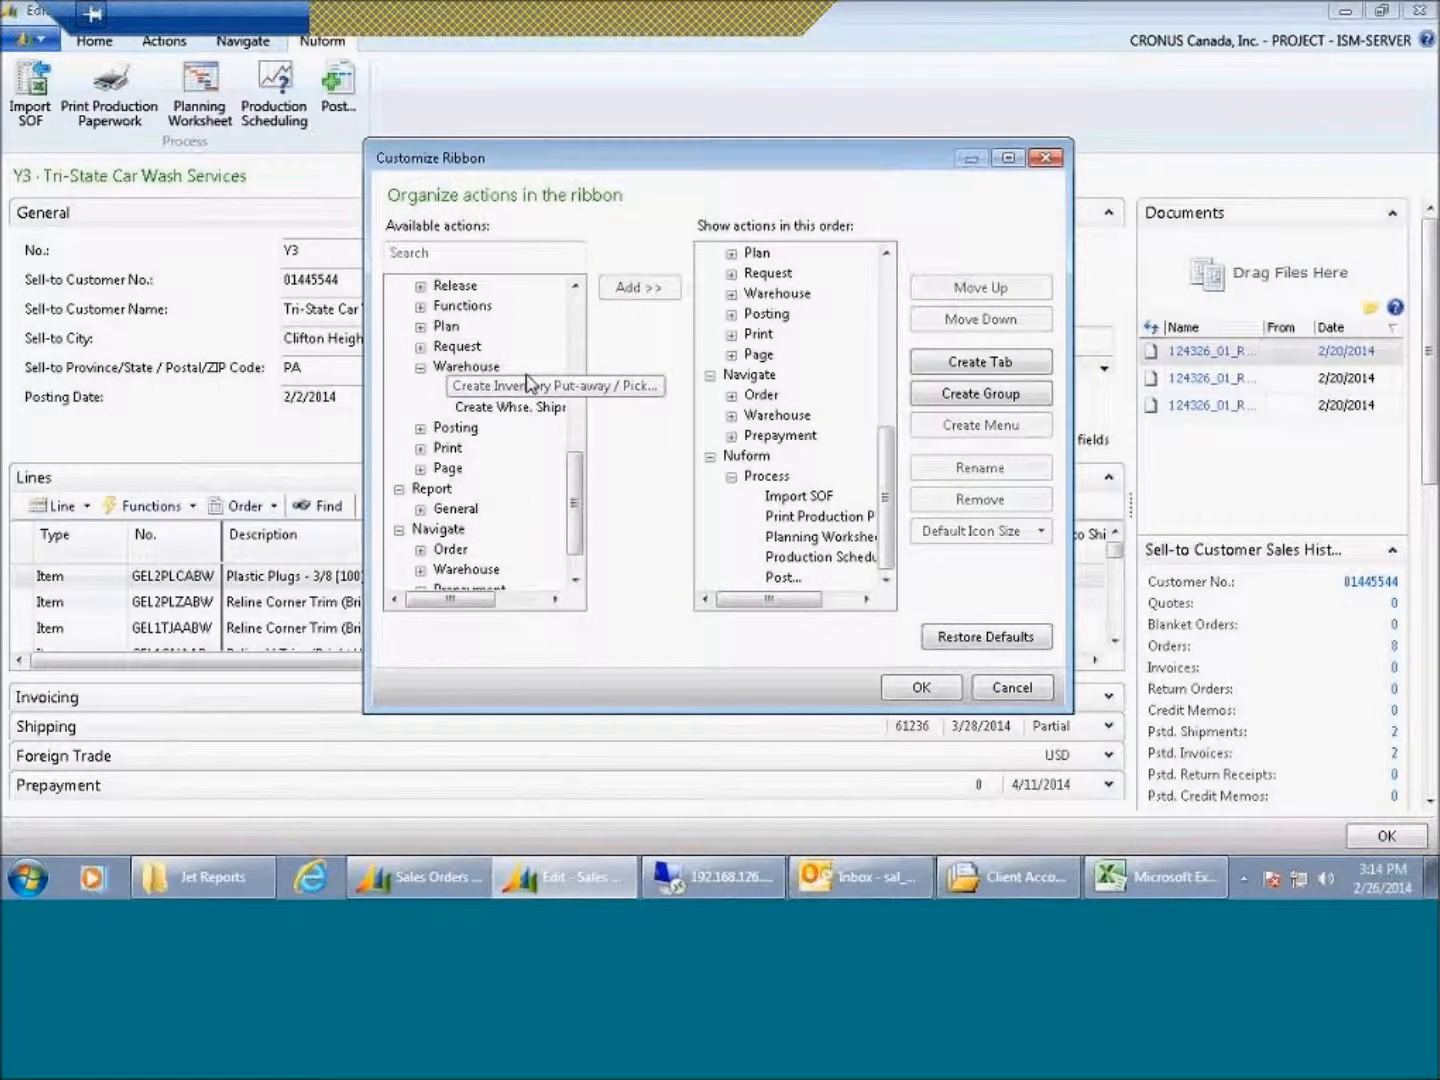
pyautogui.click(498, 387)
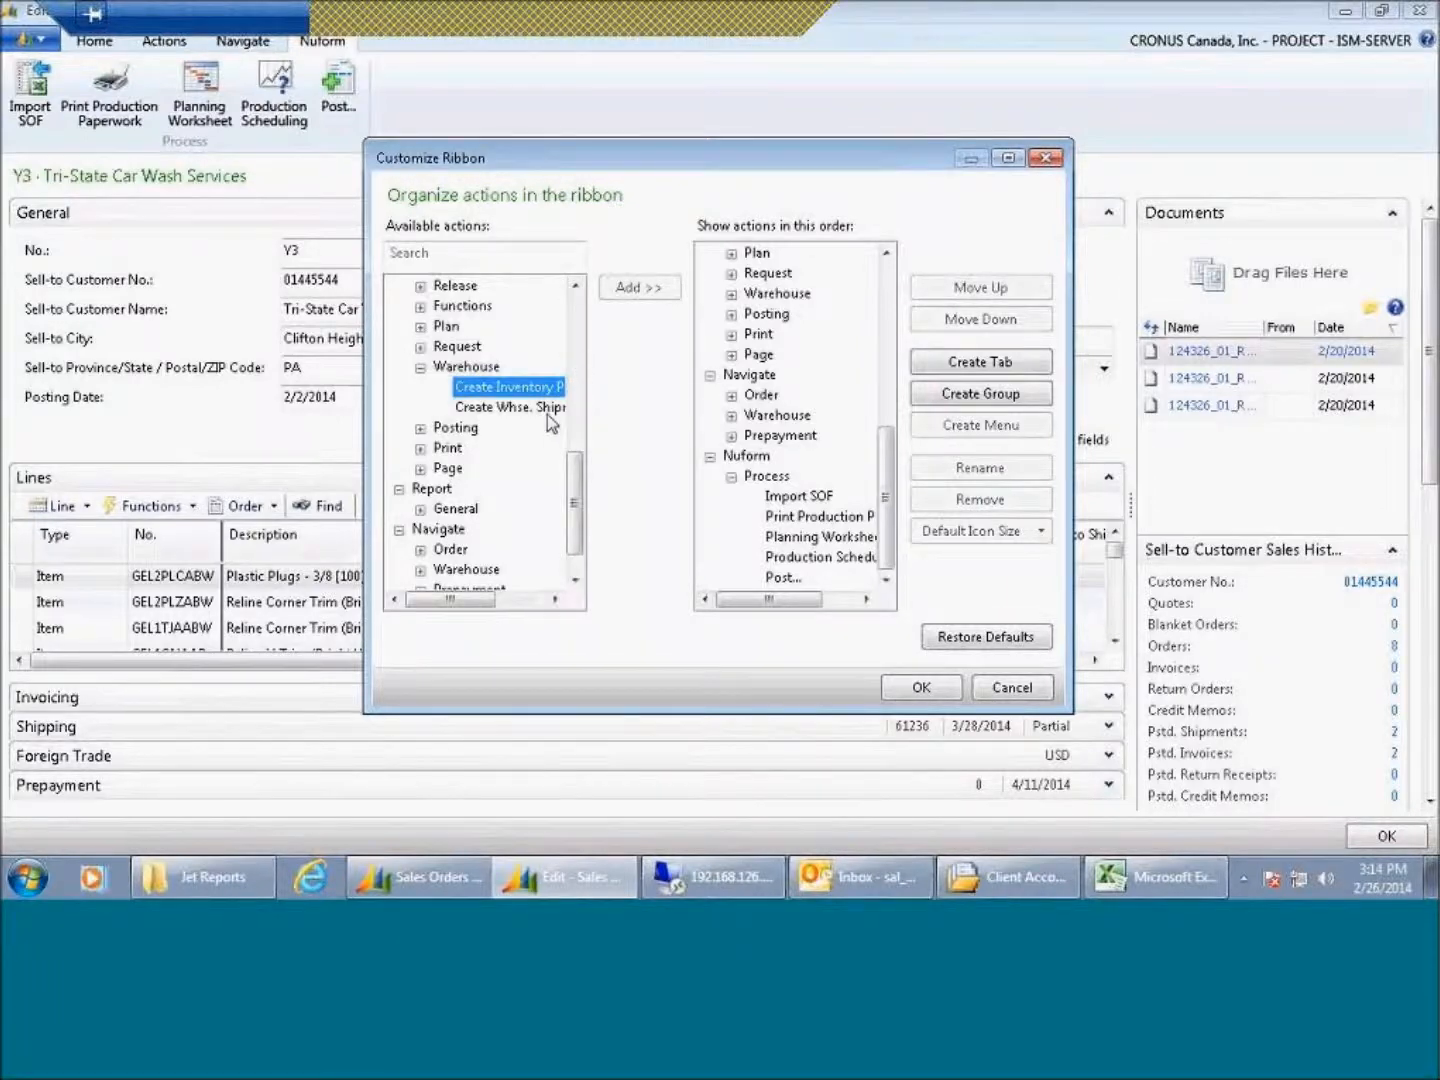
pyautogui.click(761, 477)
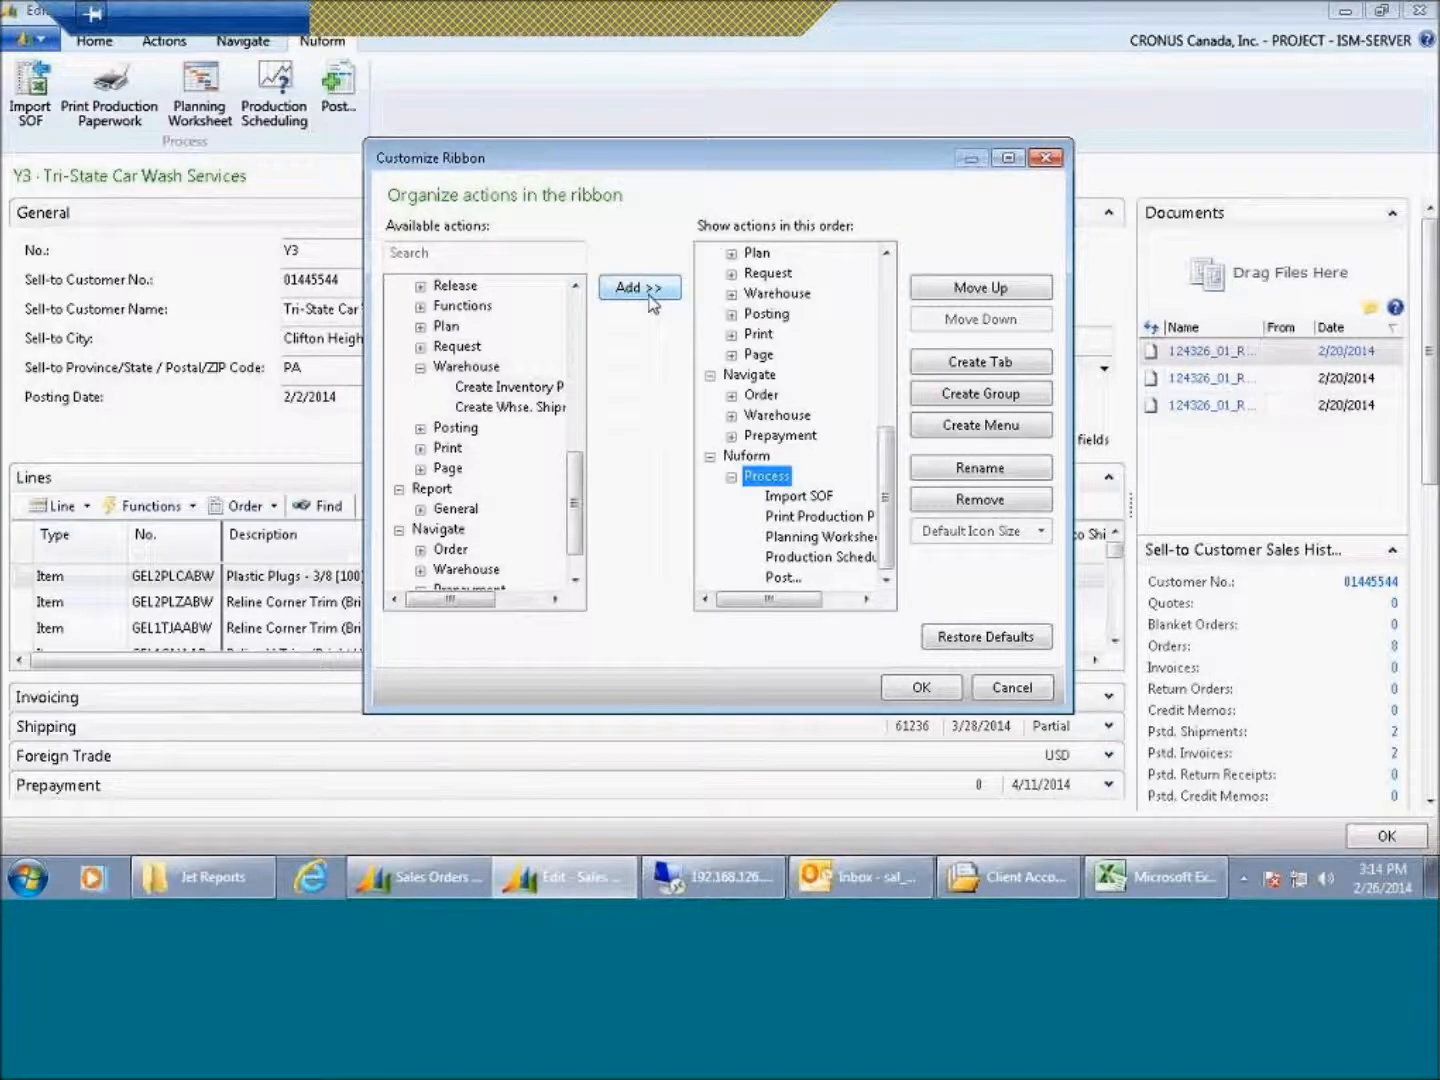
pyautogui.click(649, 292)
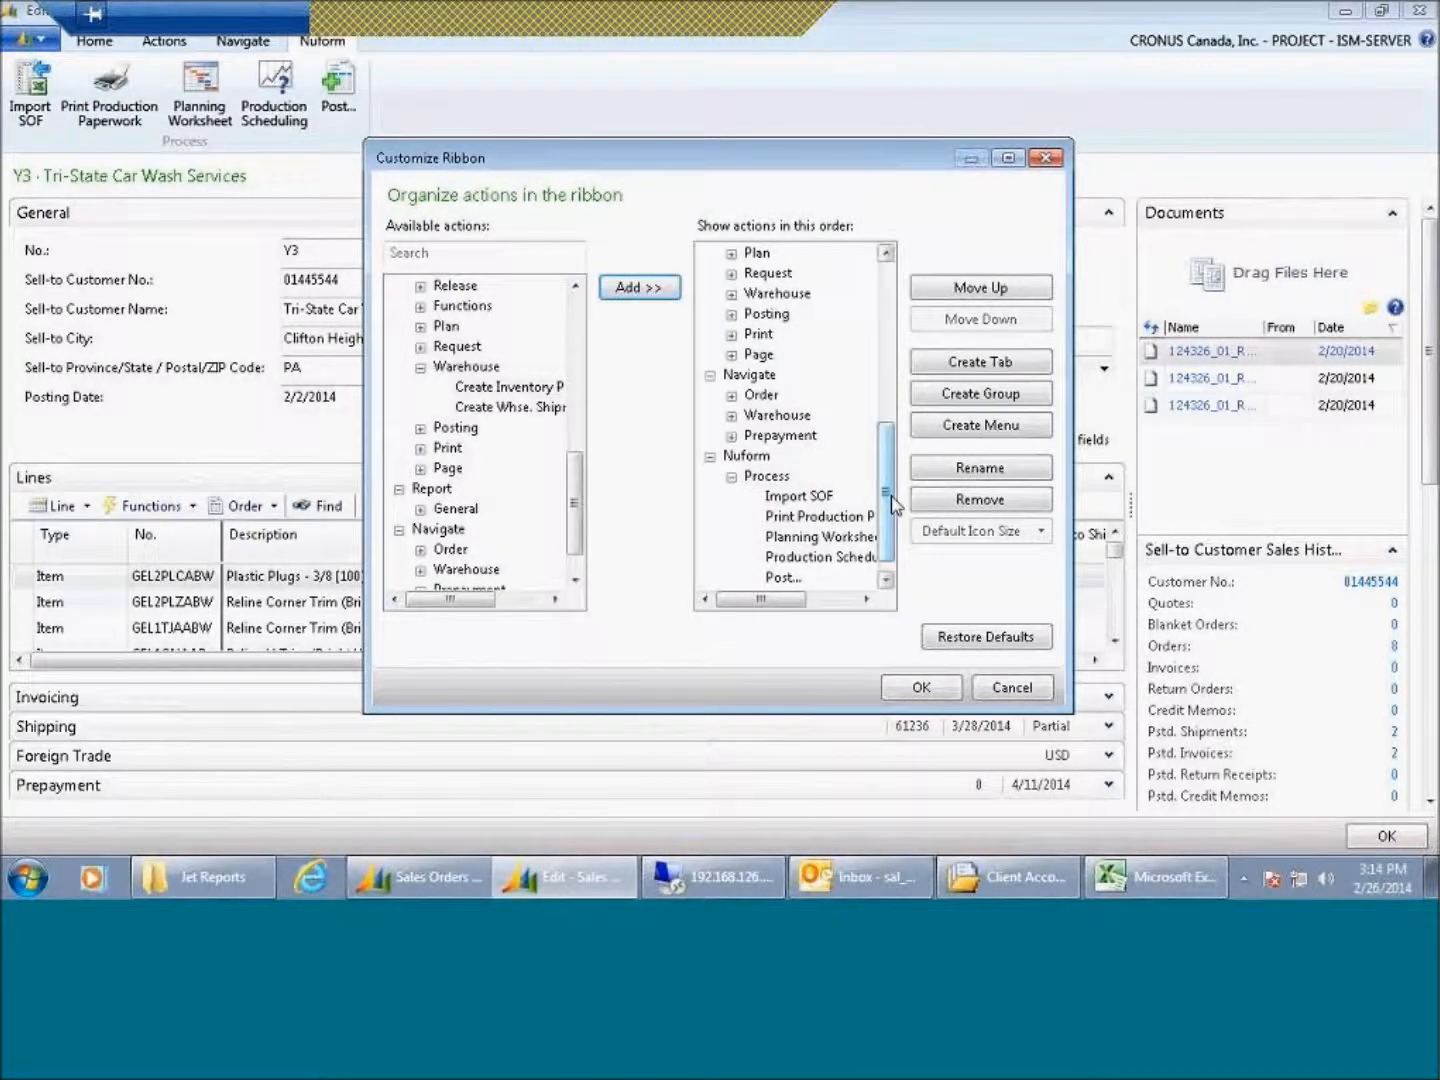
# Step: Give the added action a Large Icon Size, move it up two places, save the ribbon and check the Nuform tab
pyautogui.click(833, 578)
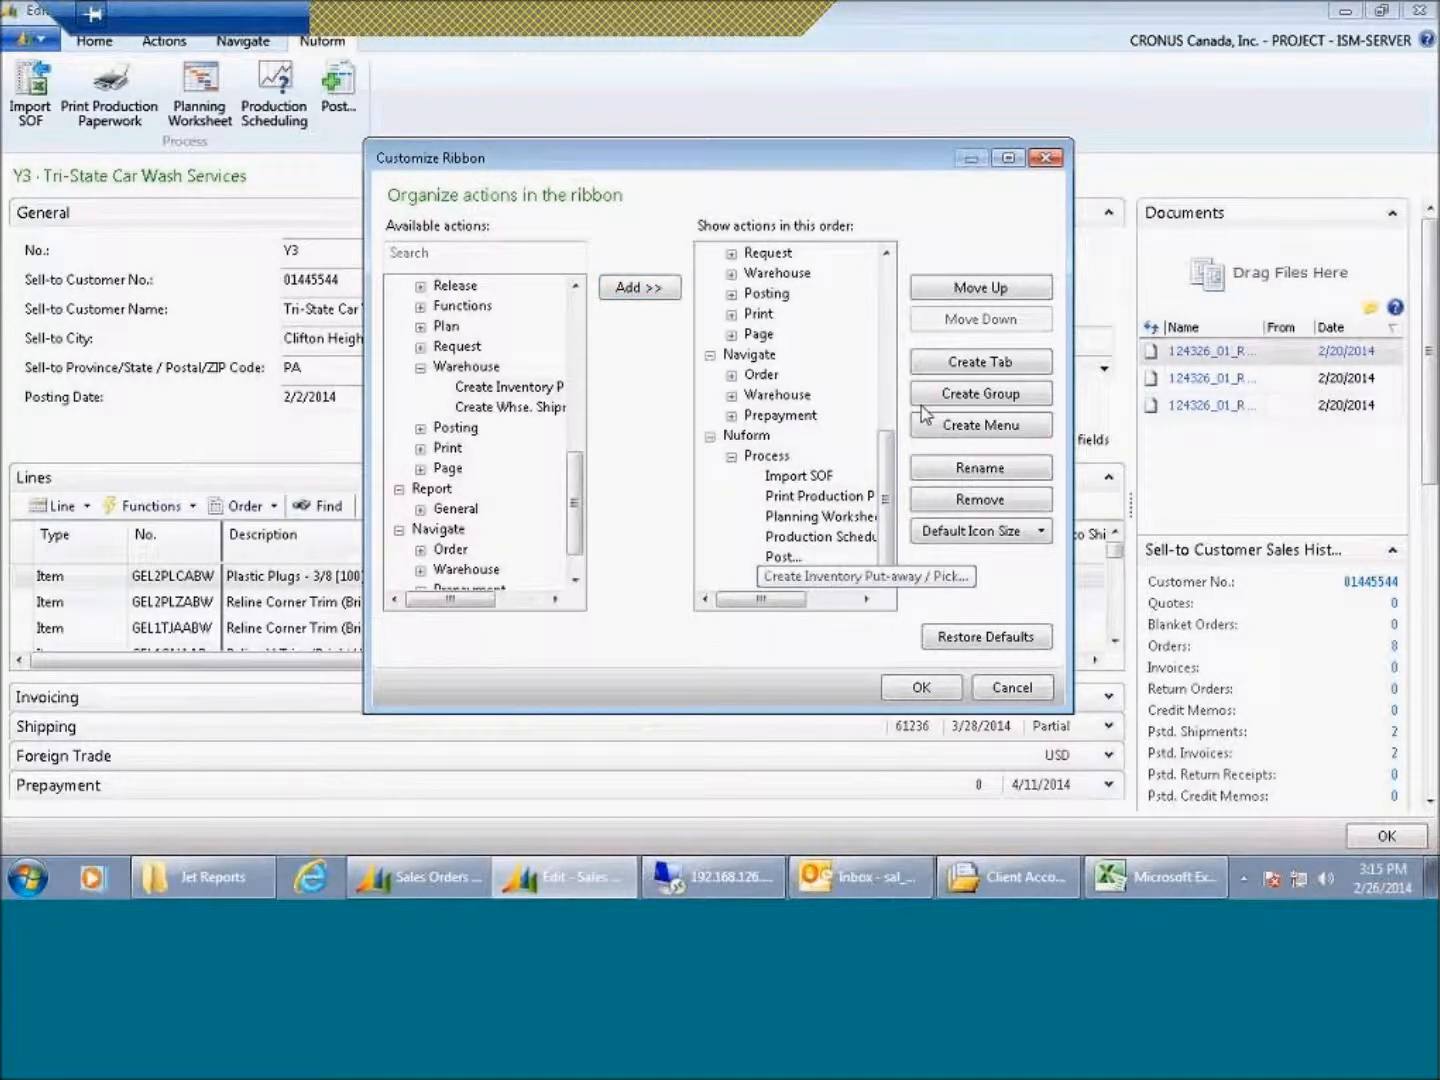
pyautogui.click(1046, 533)
pyautogui.click(1021, 607)
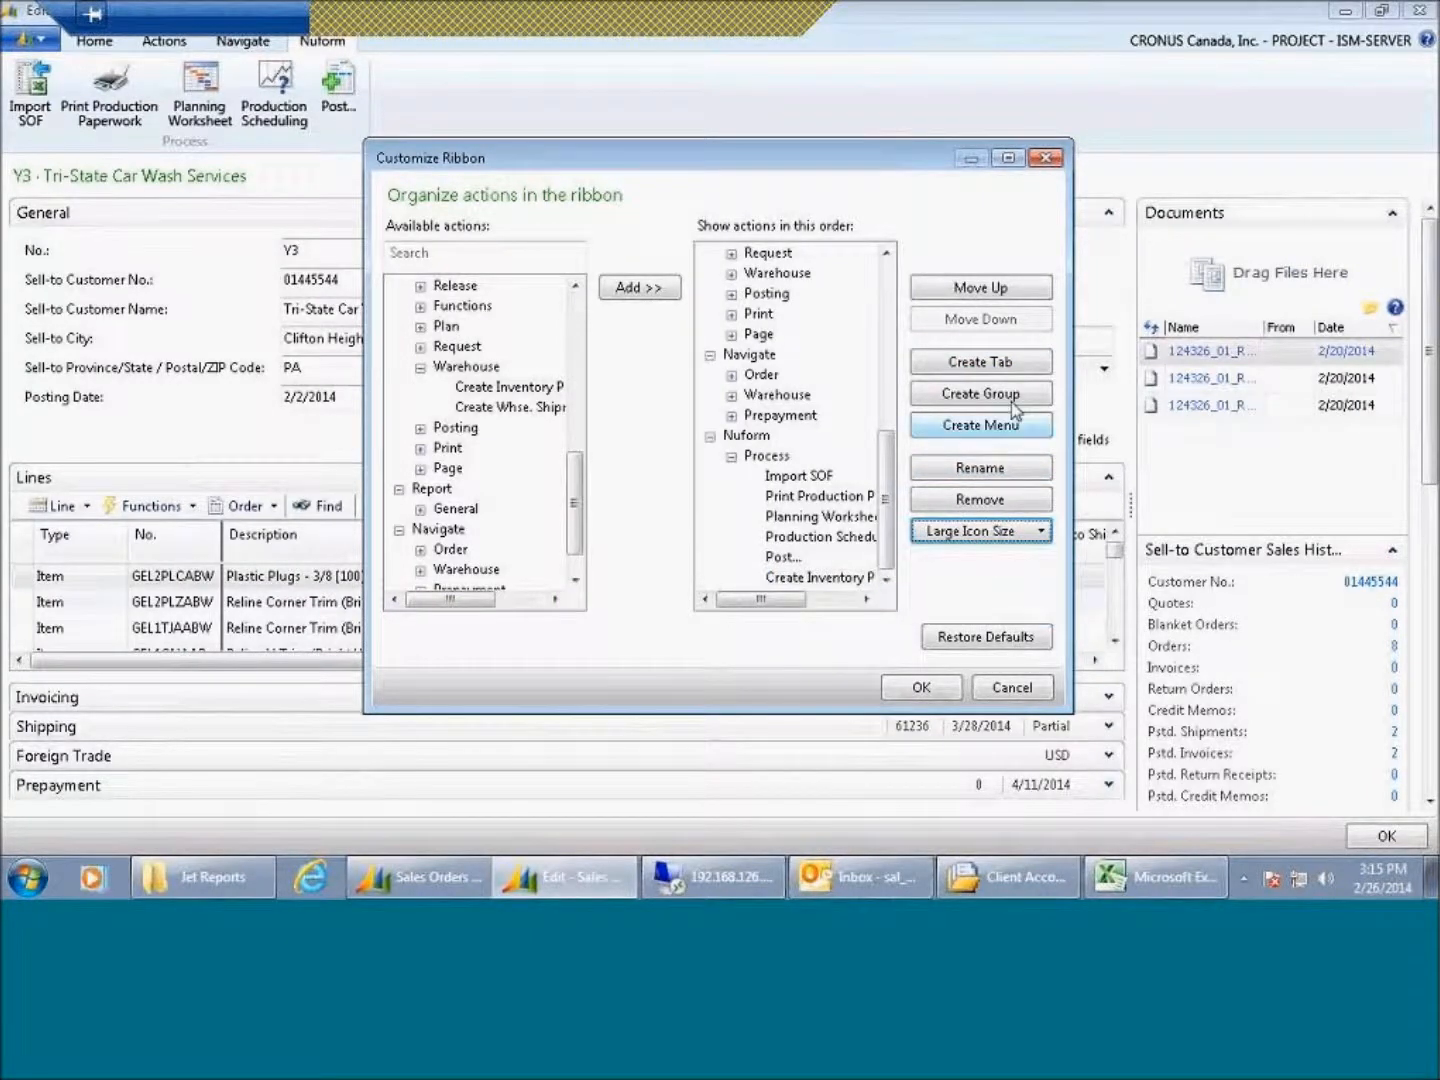
pyautogui.click(983, 290)
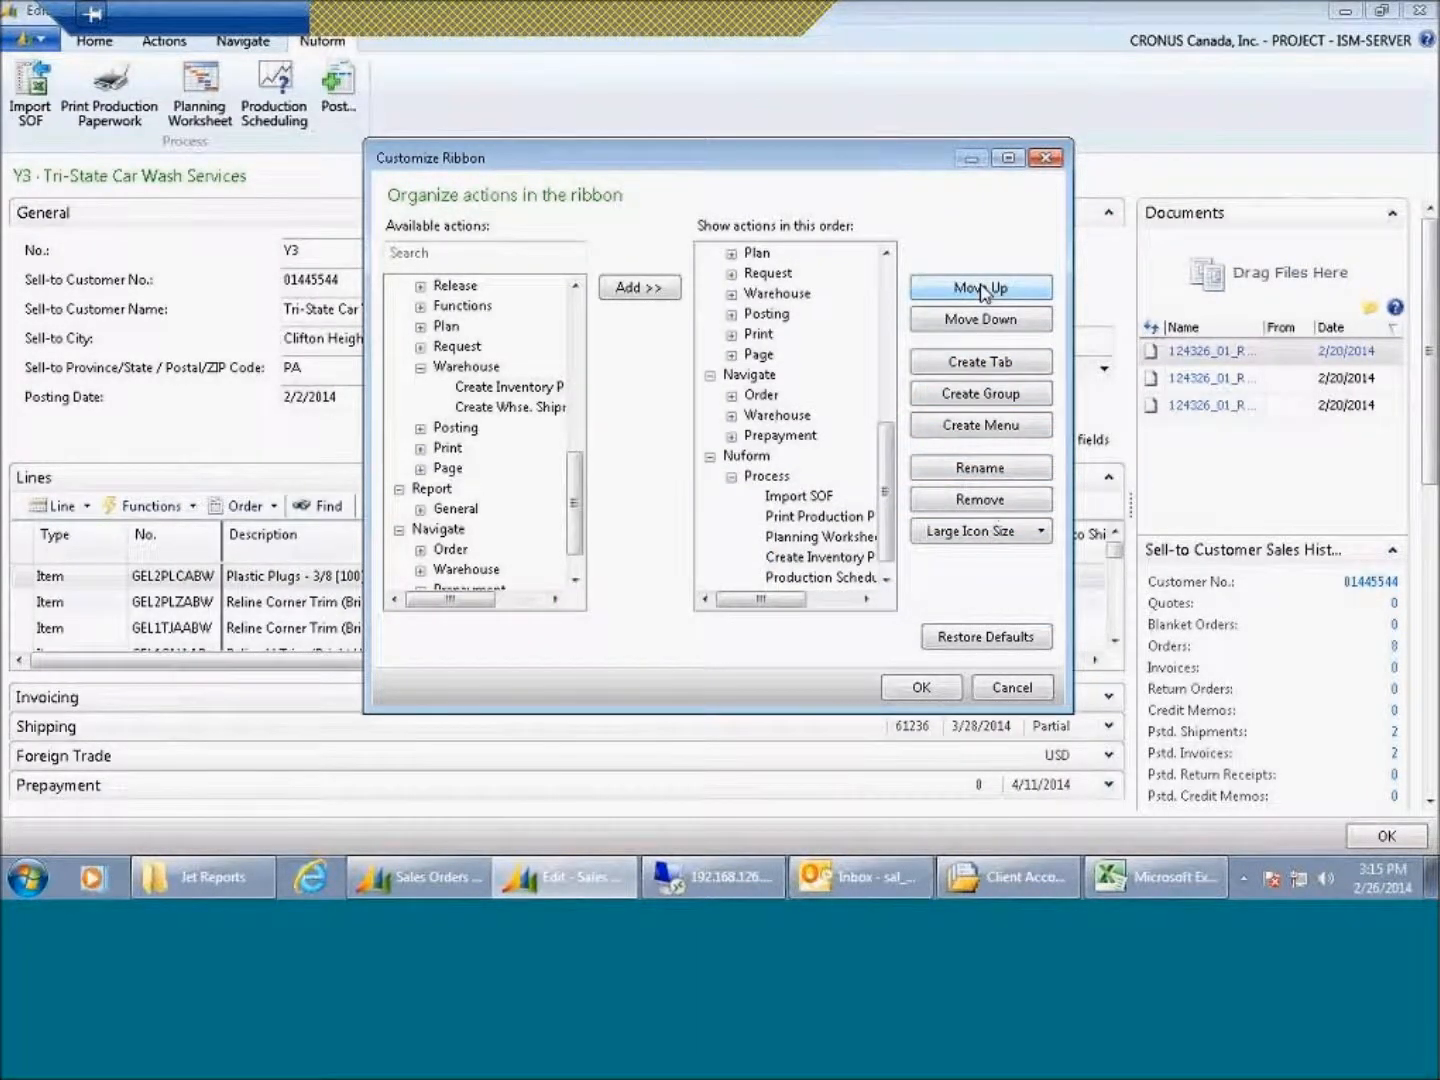
pyautogui.click(982, 291)
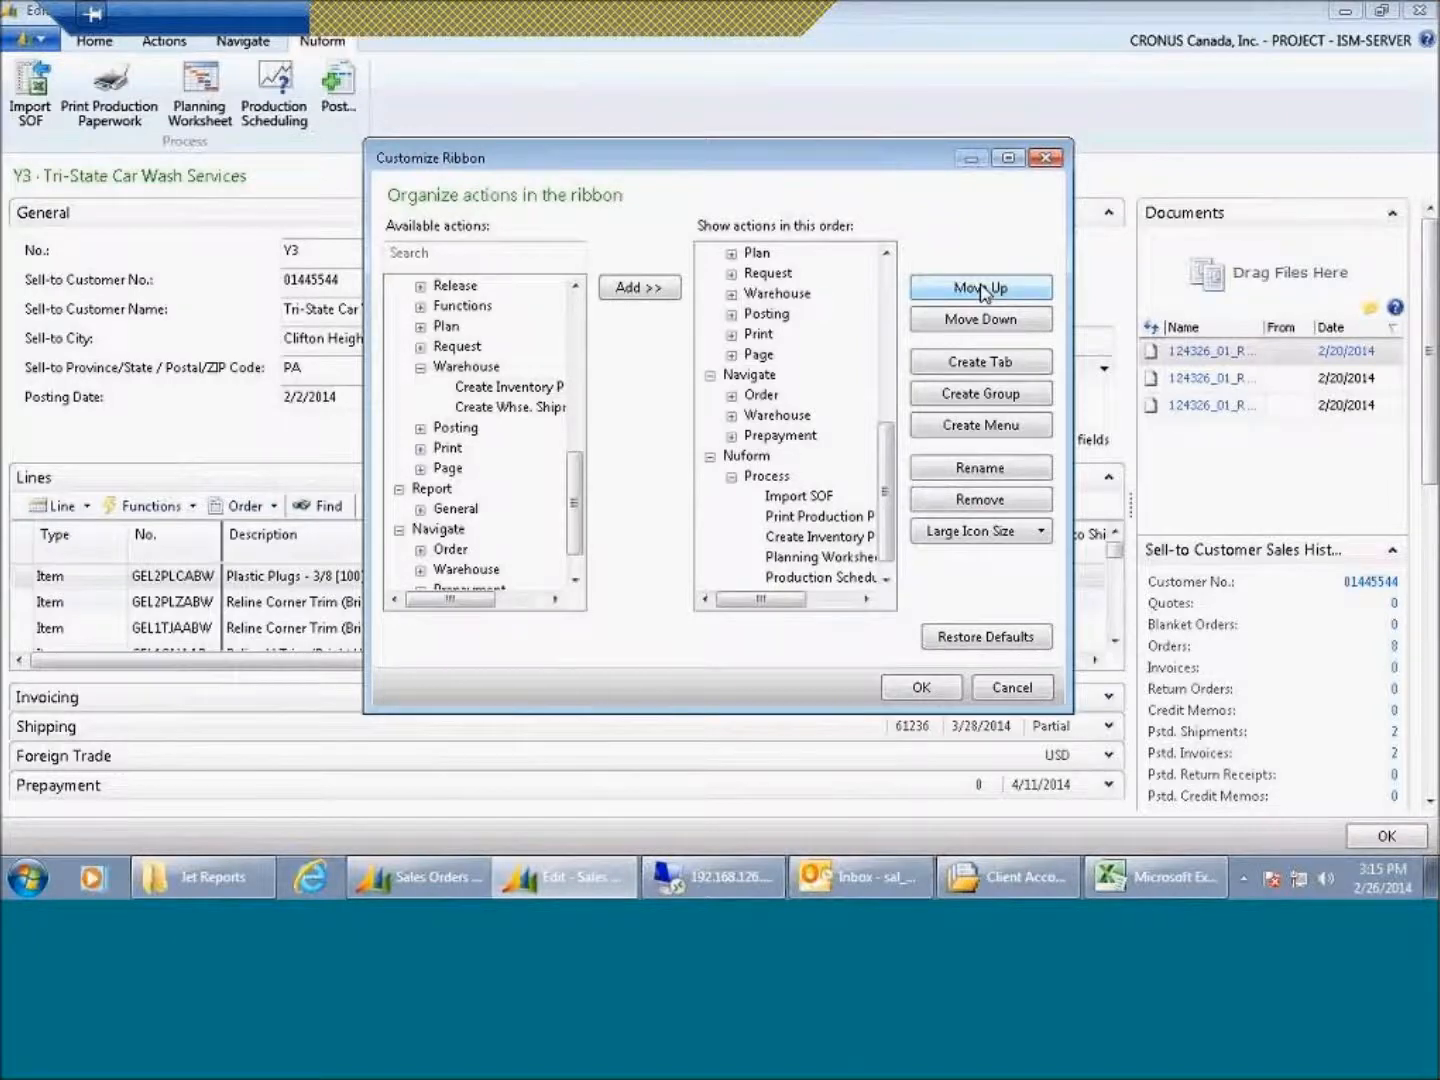
pyautogui.click(921, 690)
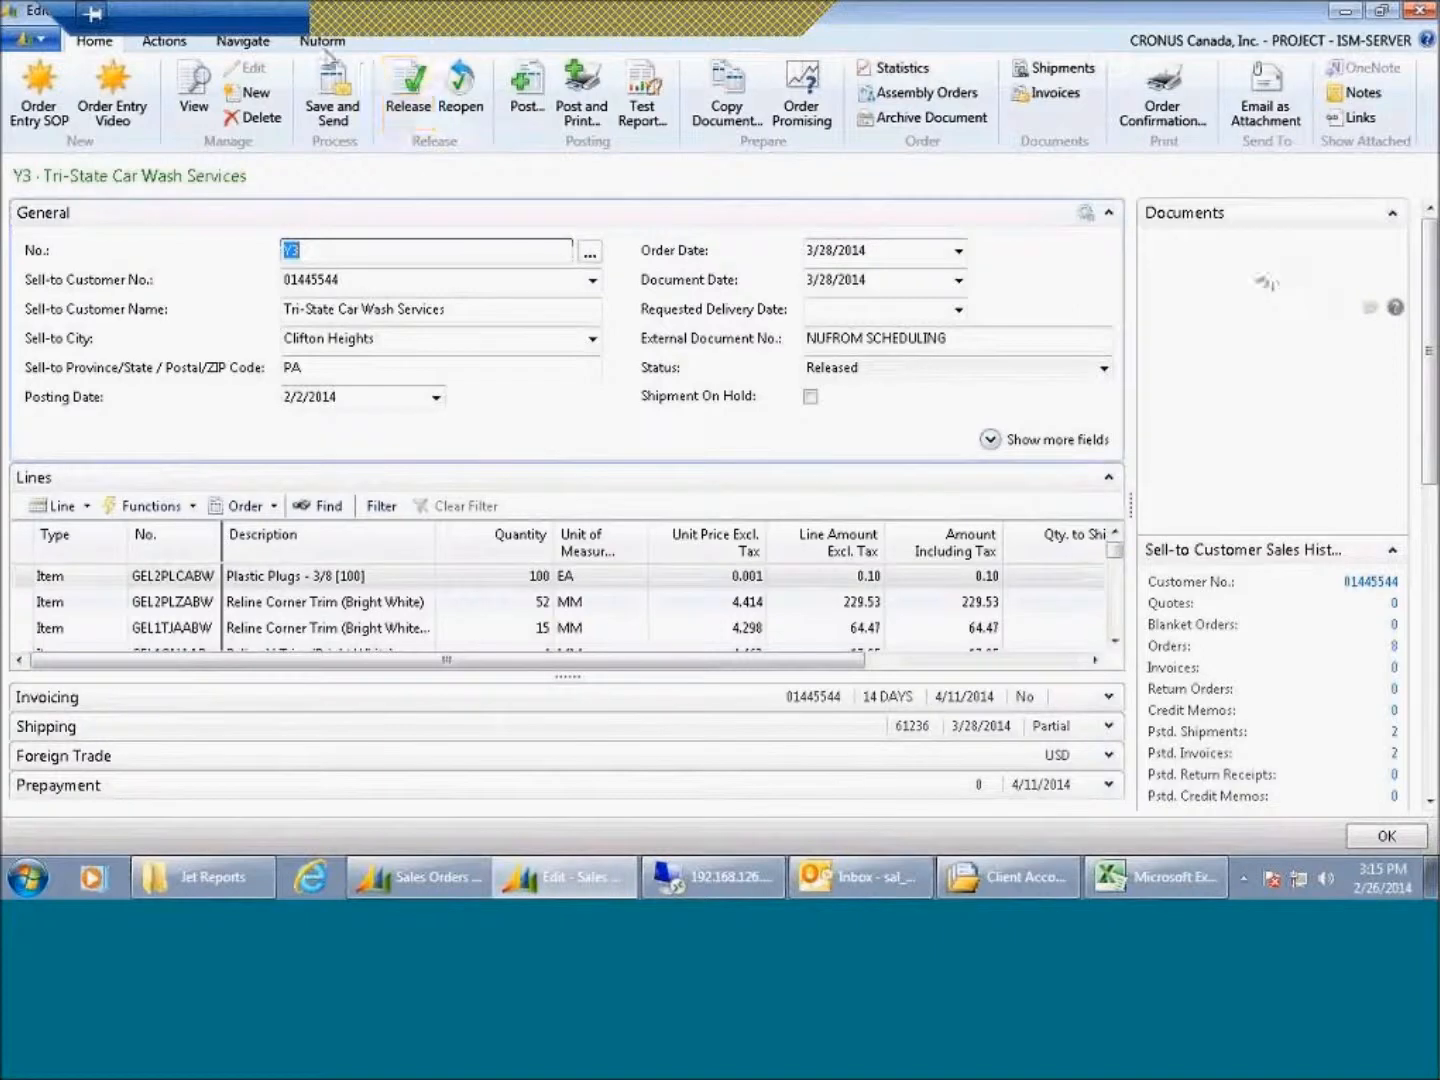
pyautogui.click(323, 44)
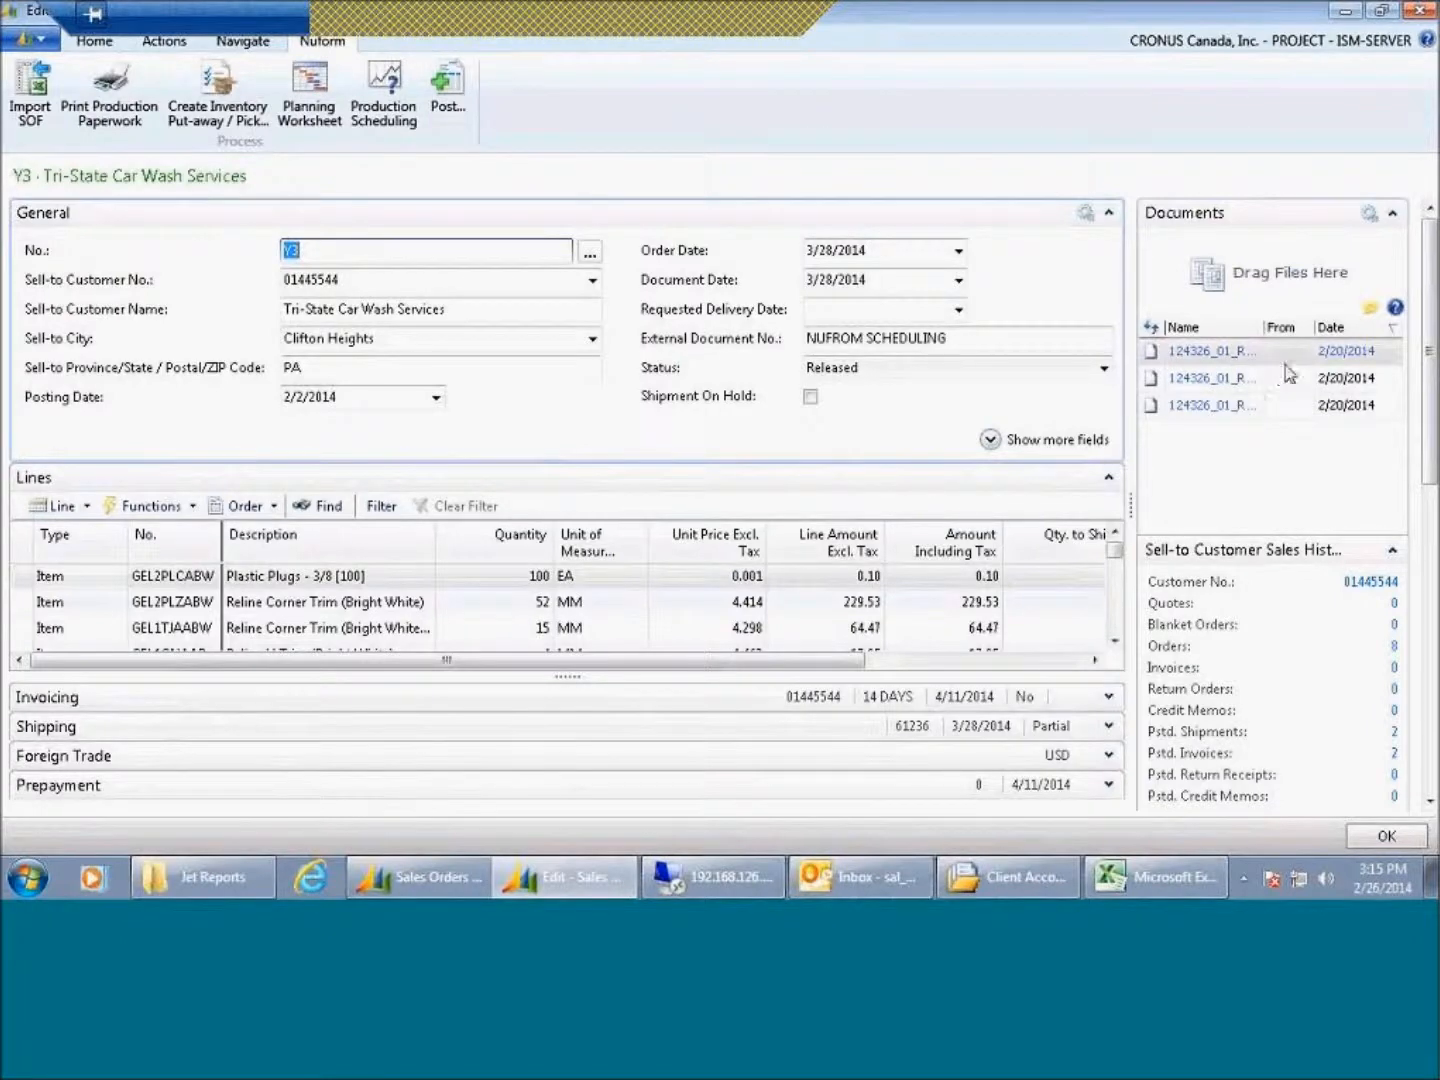
# Step: Open the customer's posted sales invoices from the sales history FactBox and close the list
pyautogui.click(1427, 518)
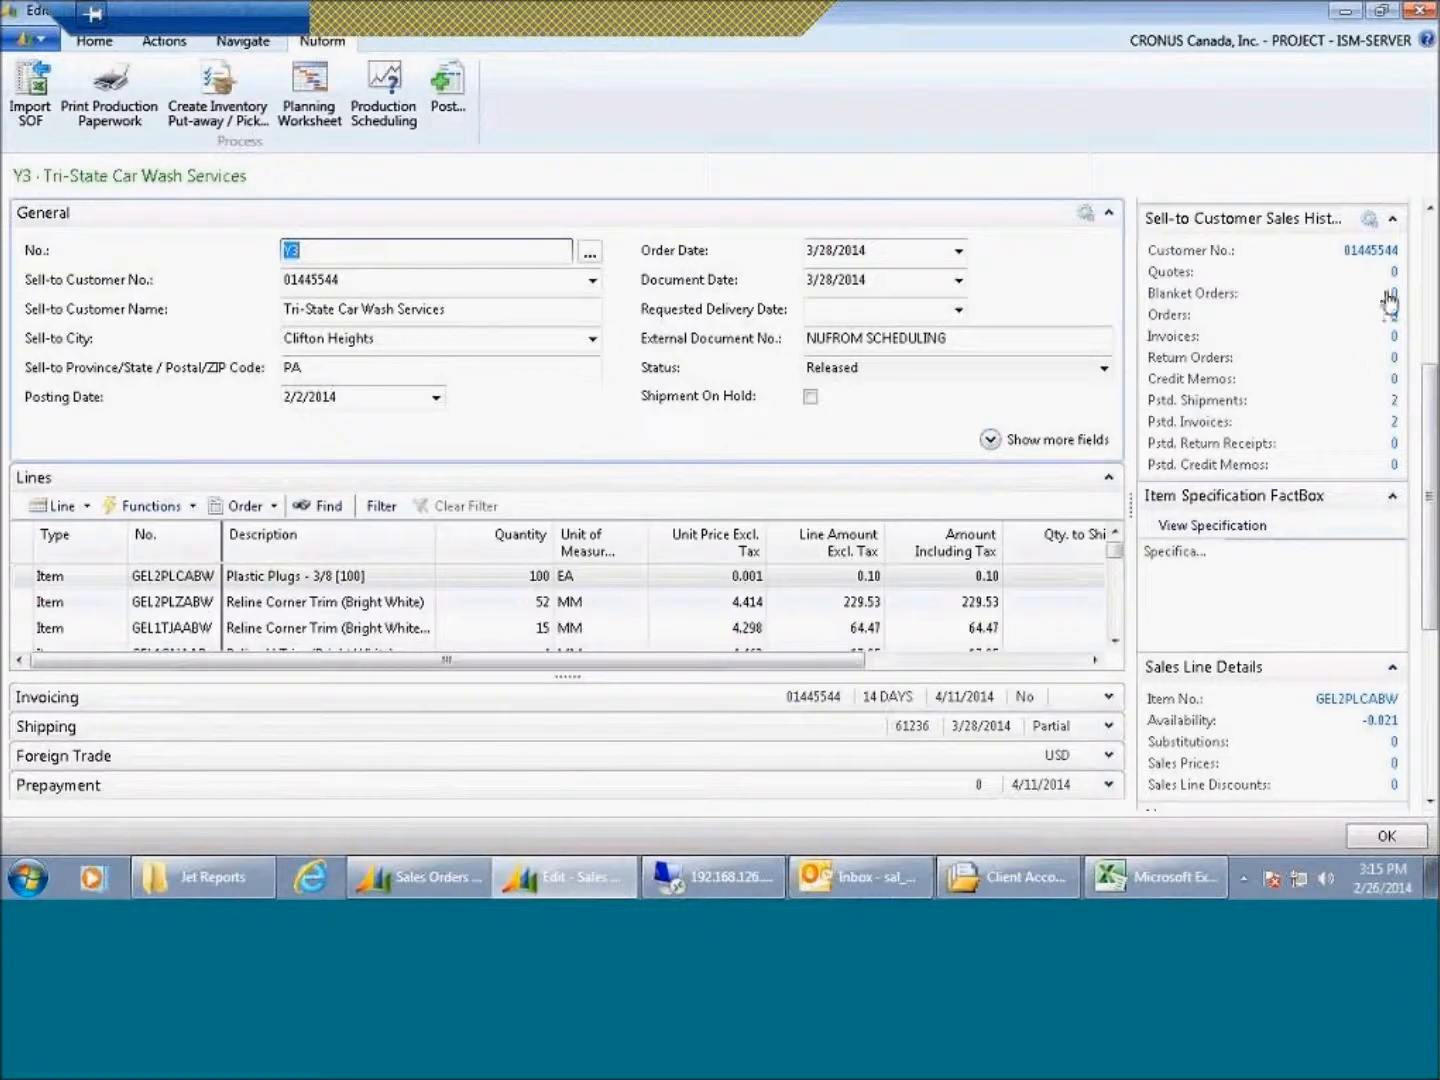
pyautogui.click(1396, 421)
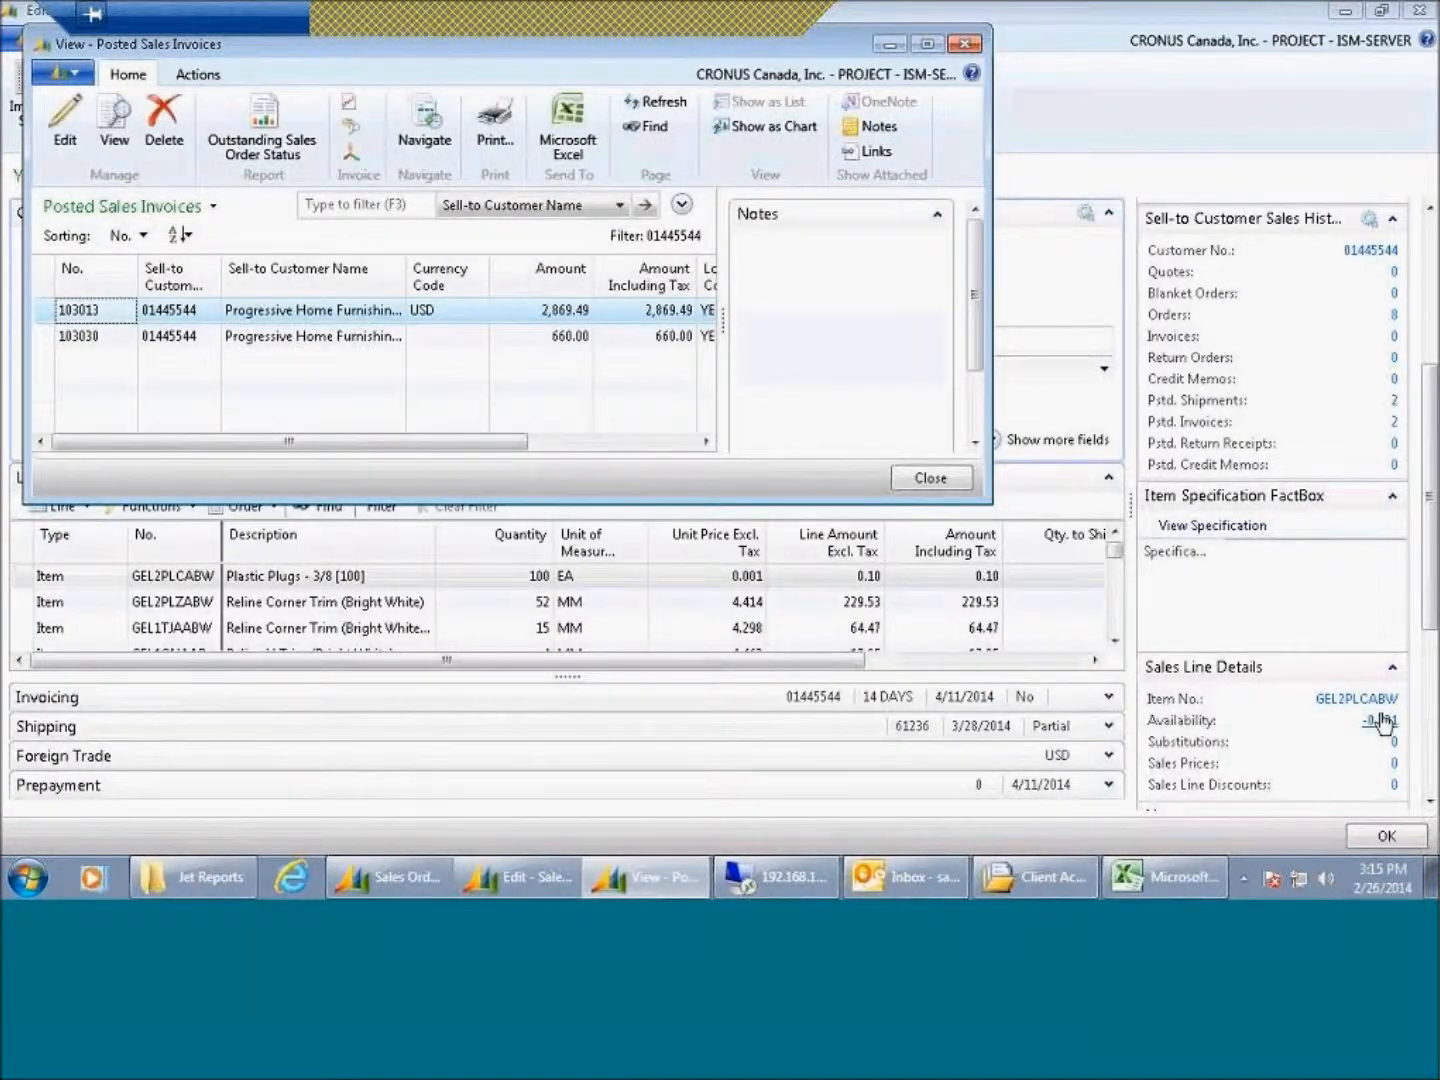
pyautogui.click(931, 480)
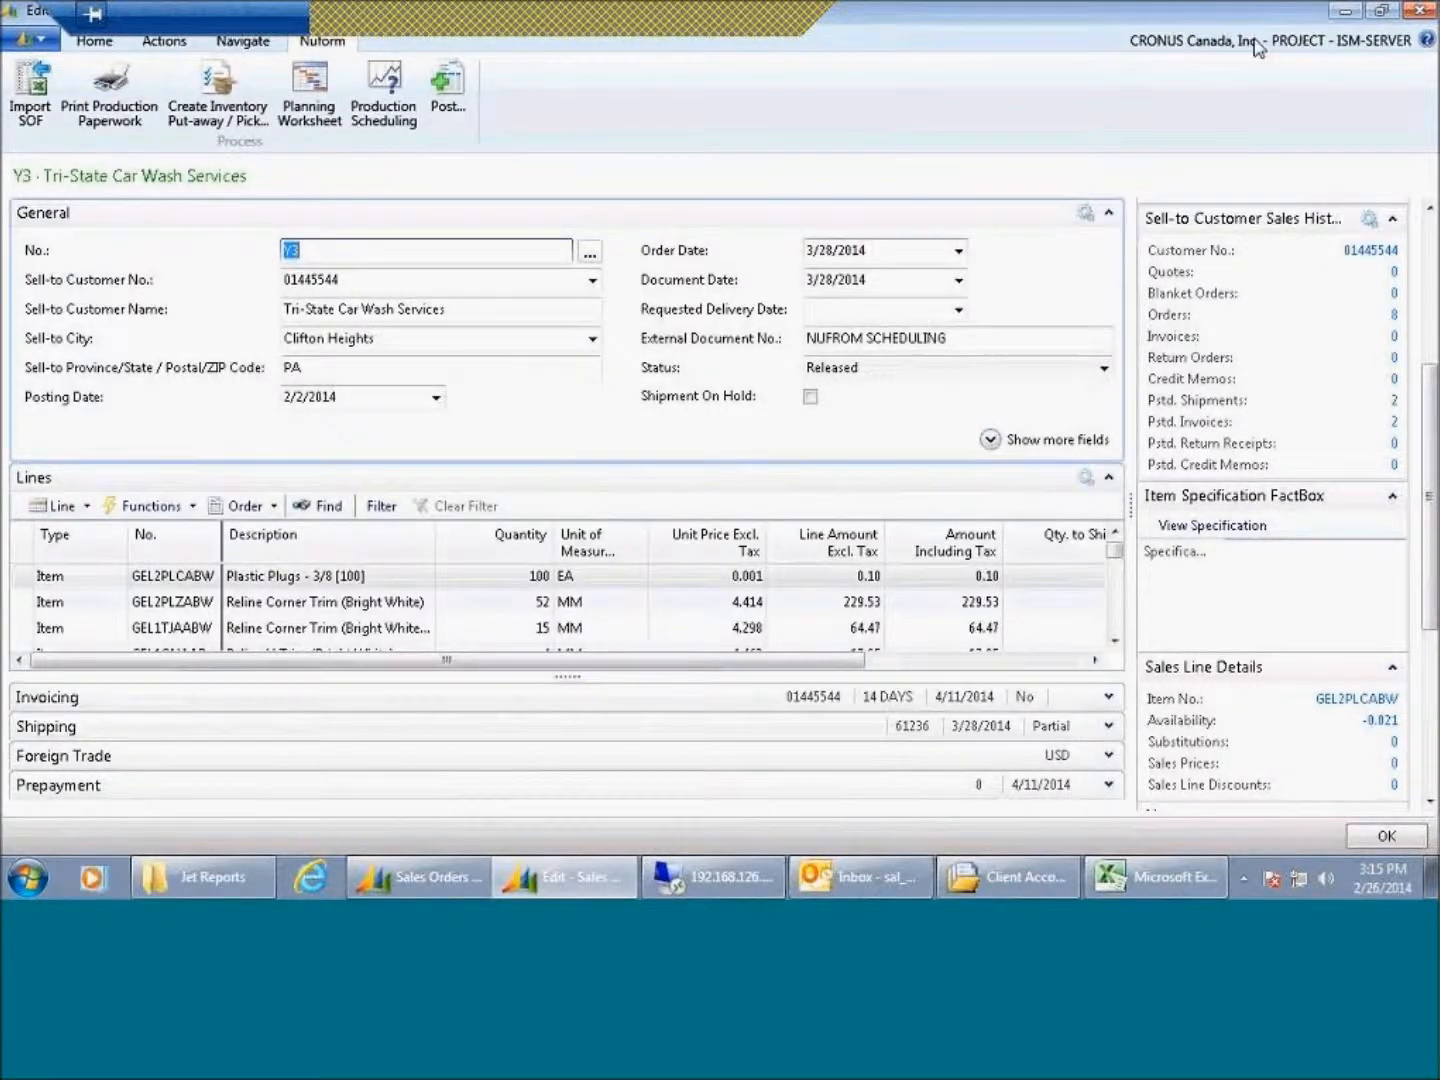
# Step: Close the sales order and return to the Role Centre
pyautogui.click(1416, 14)
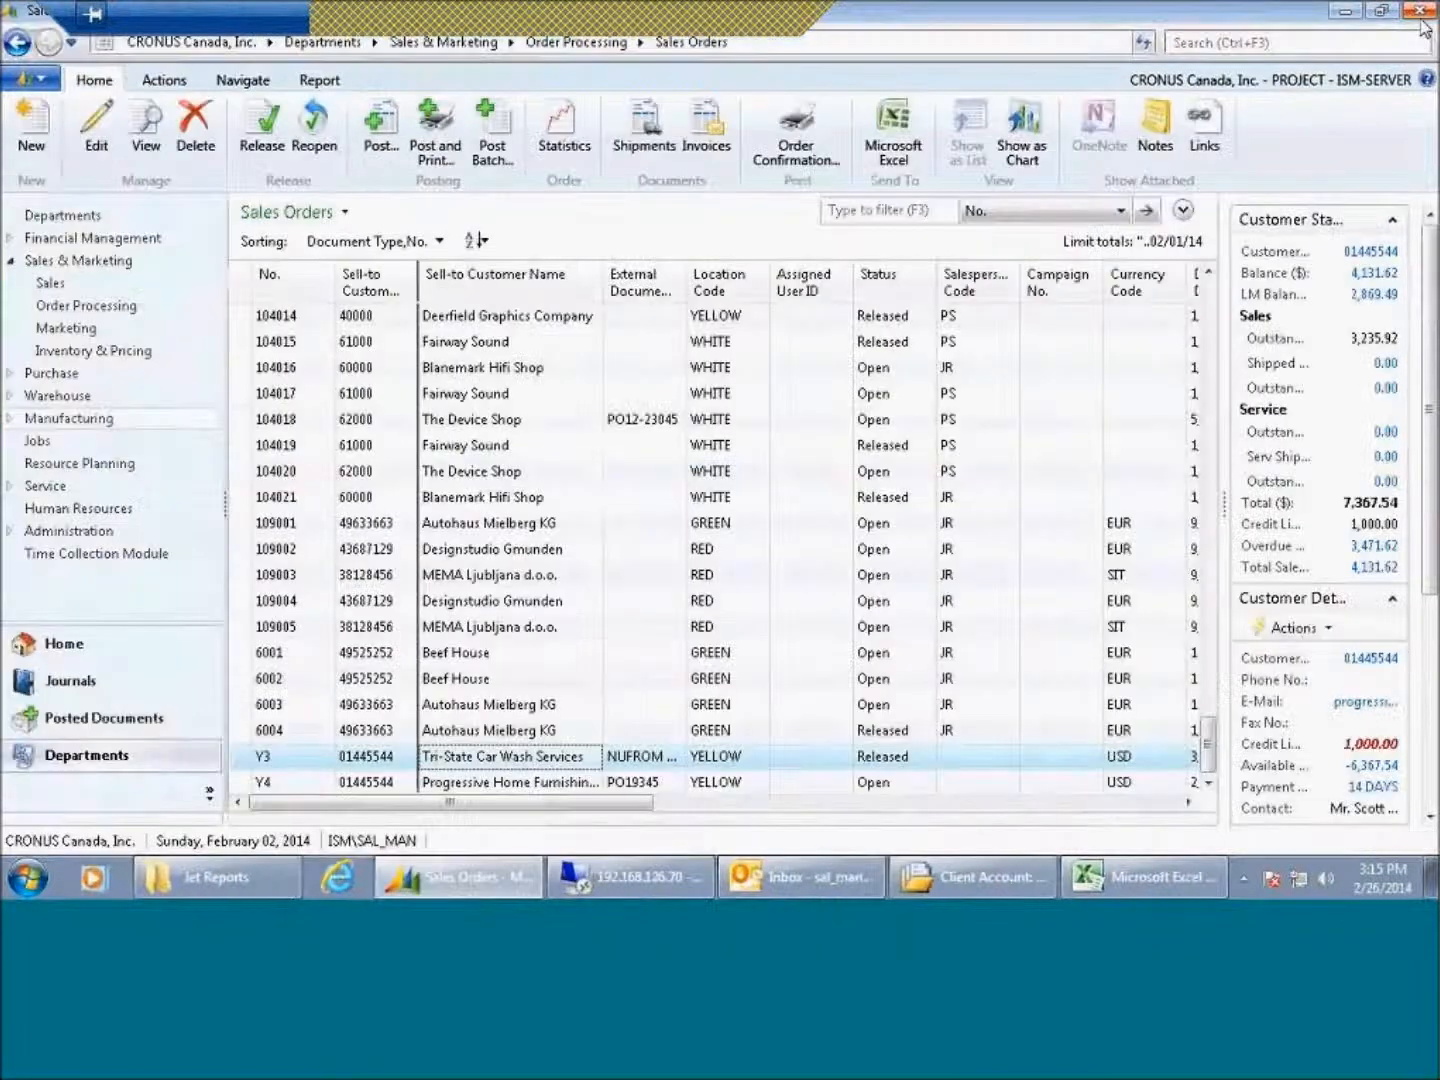
pyautogui.click(167, 646)
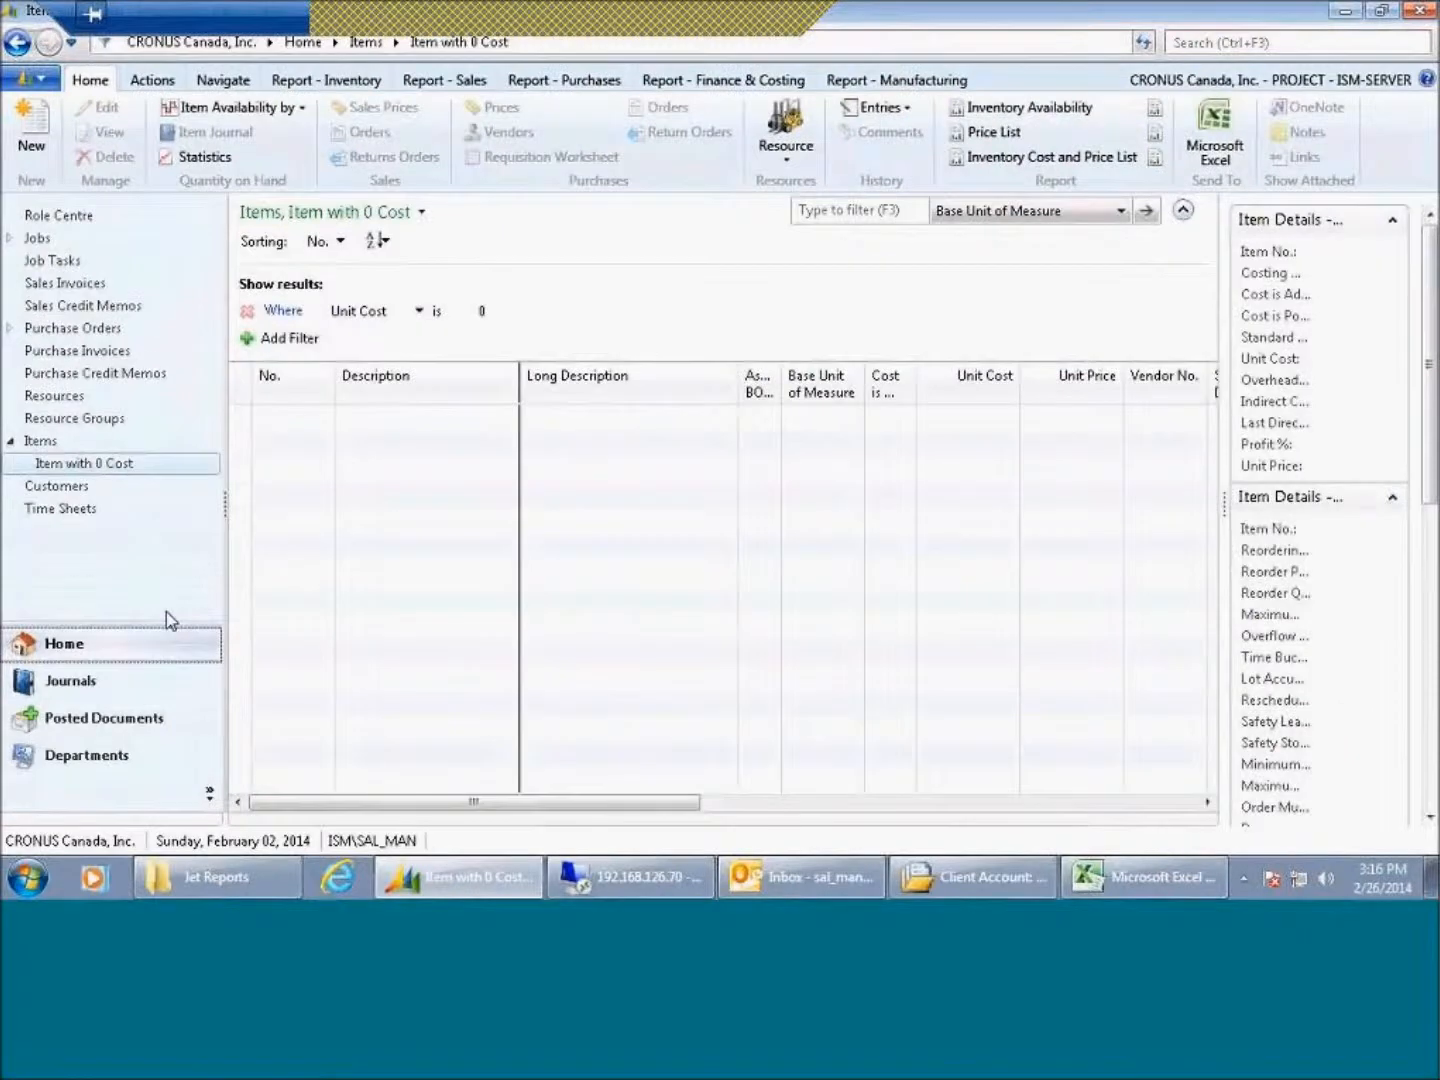
pyautogui.click(85, 219)
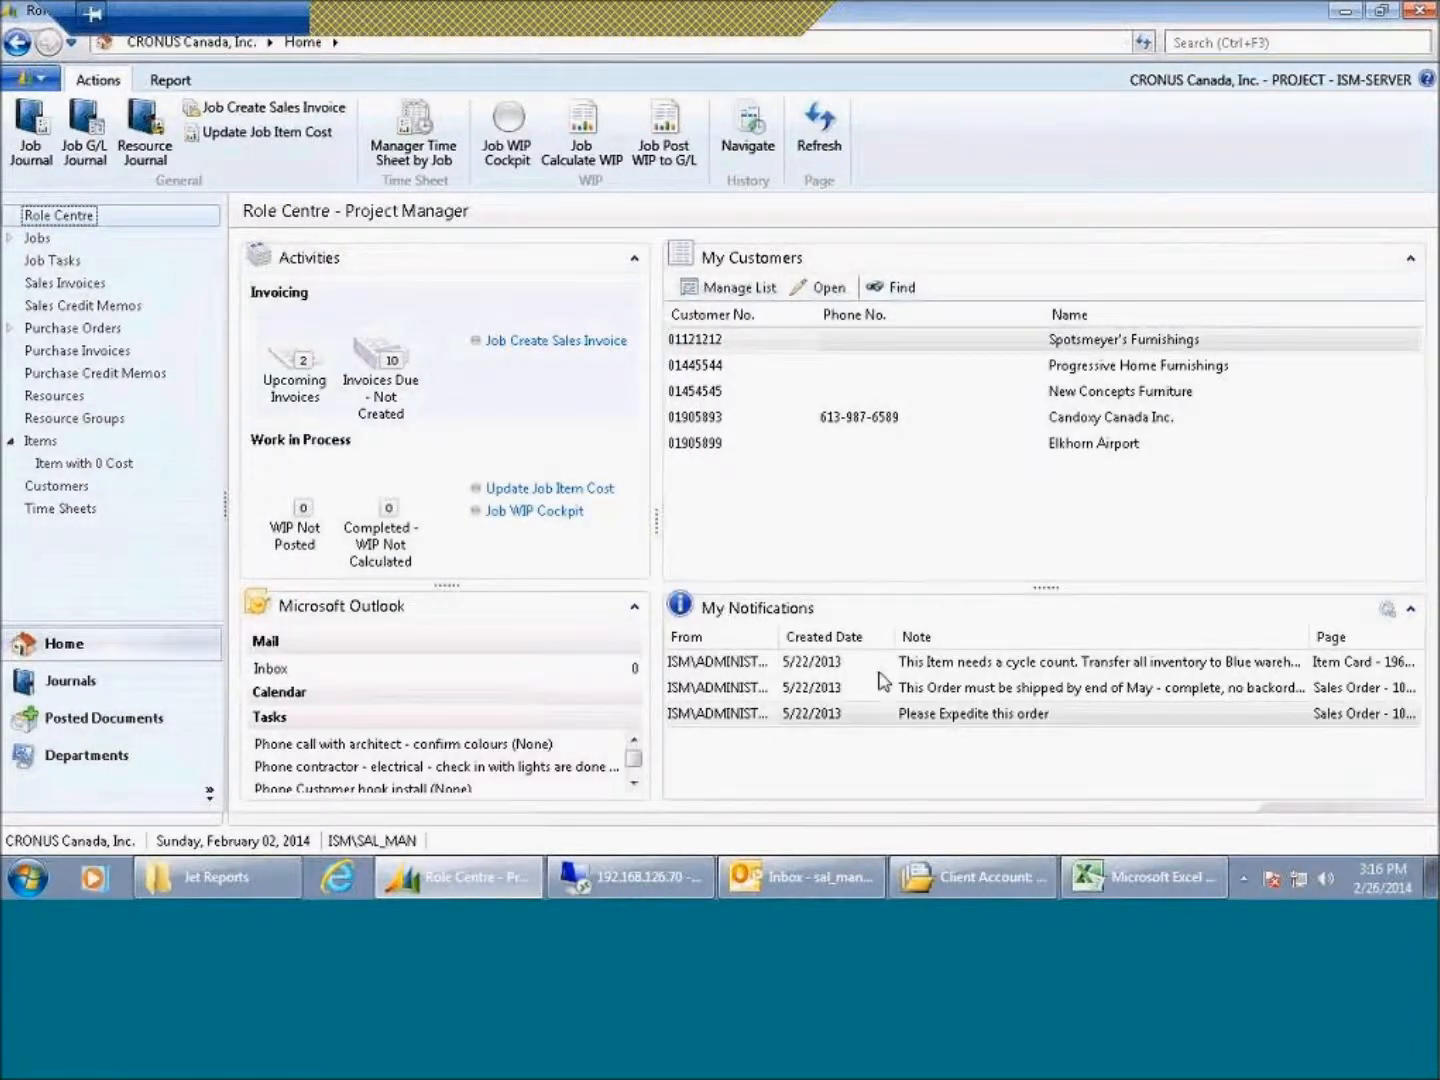
# Step: Search for user per and open the User Personalization page
pyautogui.click(1268, 45)
pyautogui.write('user p')
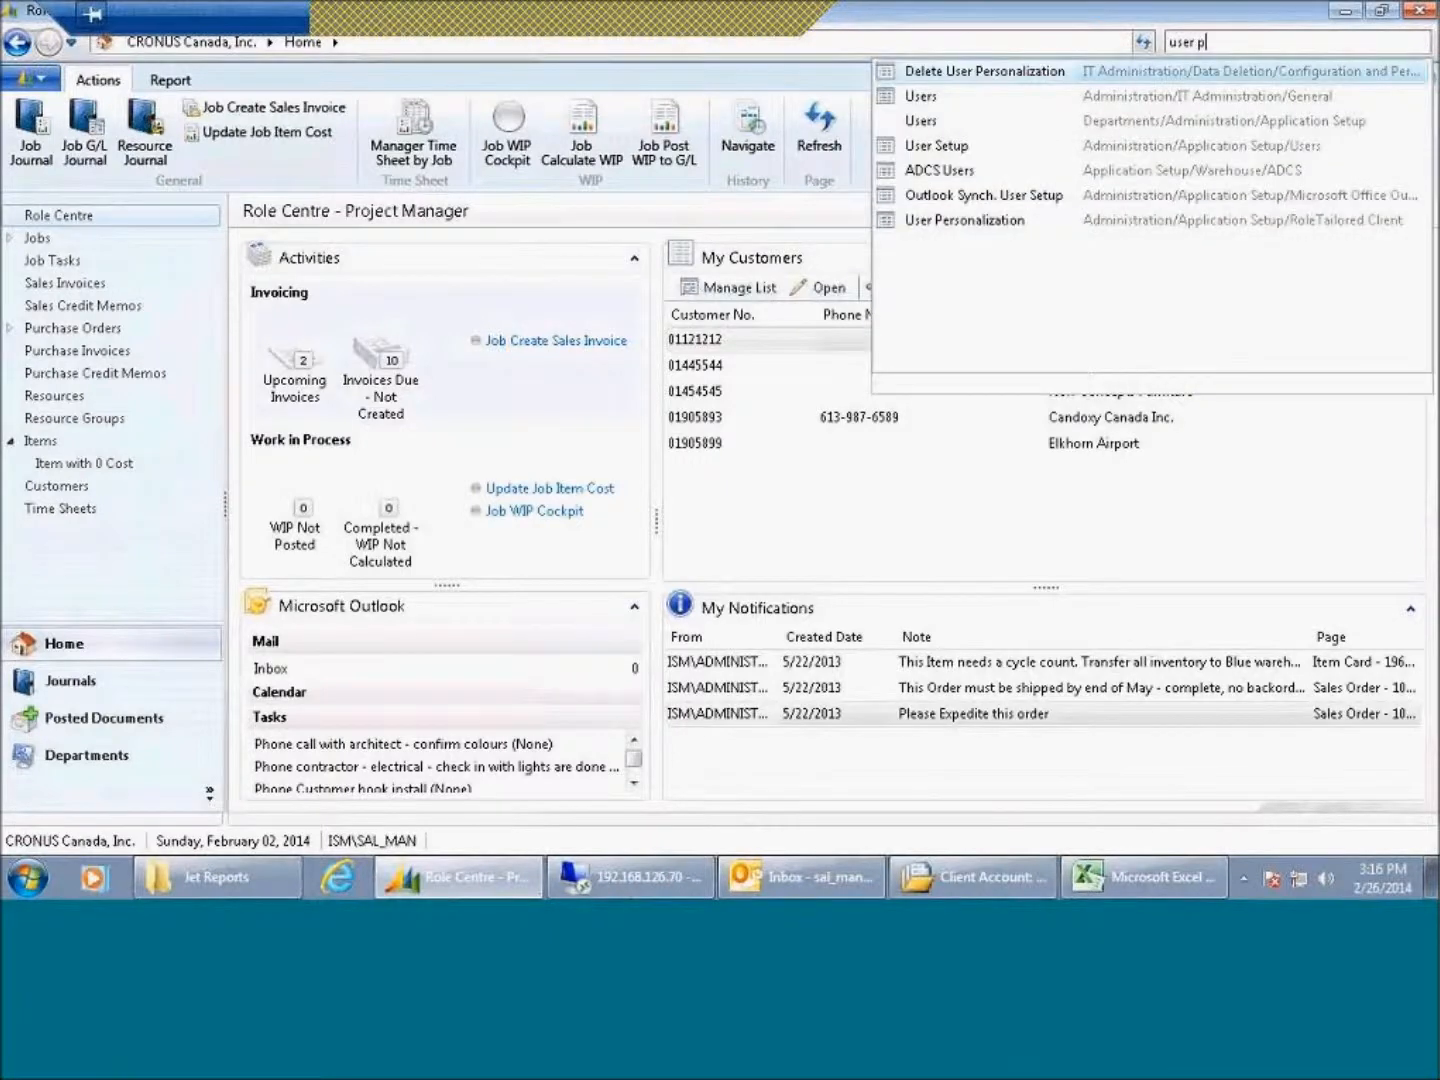
pyautogui.write('er')
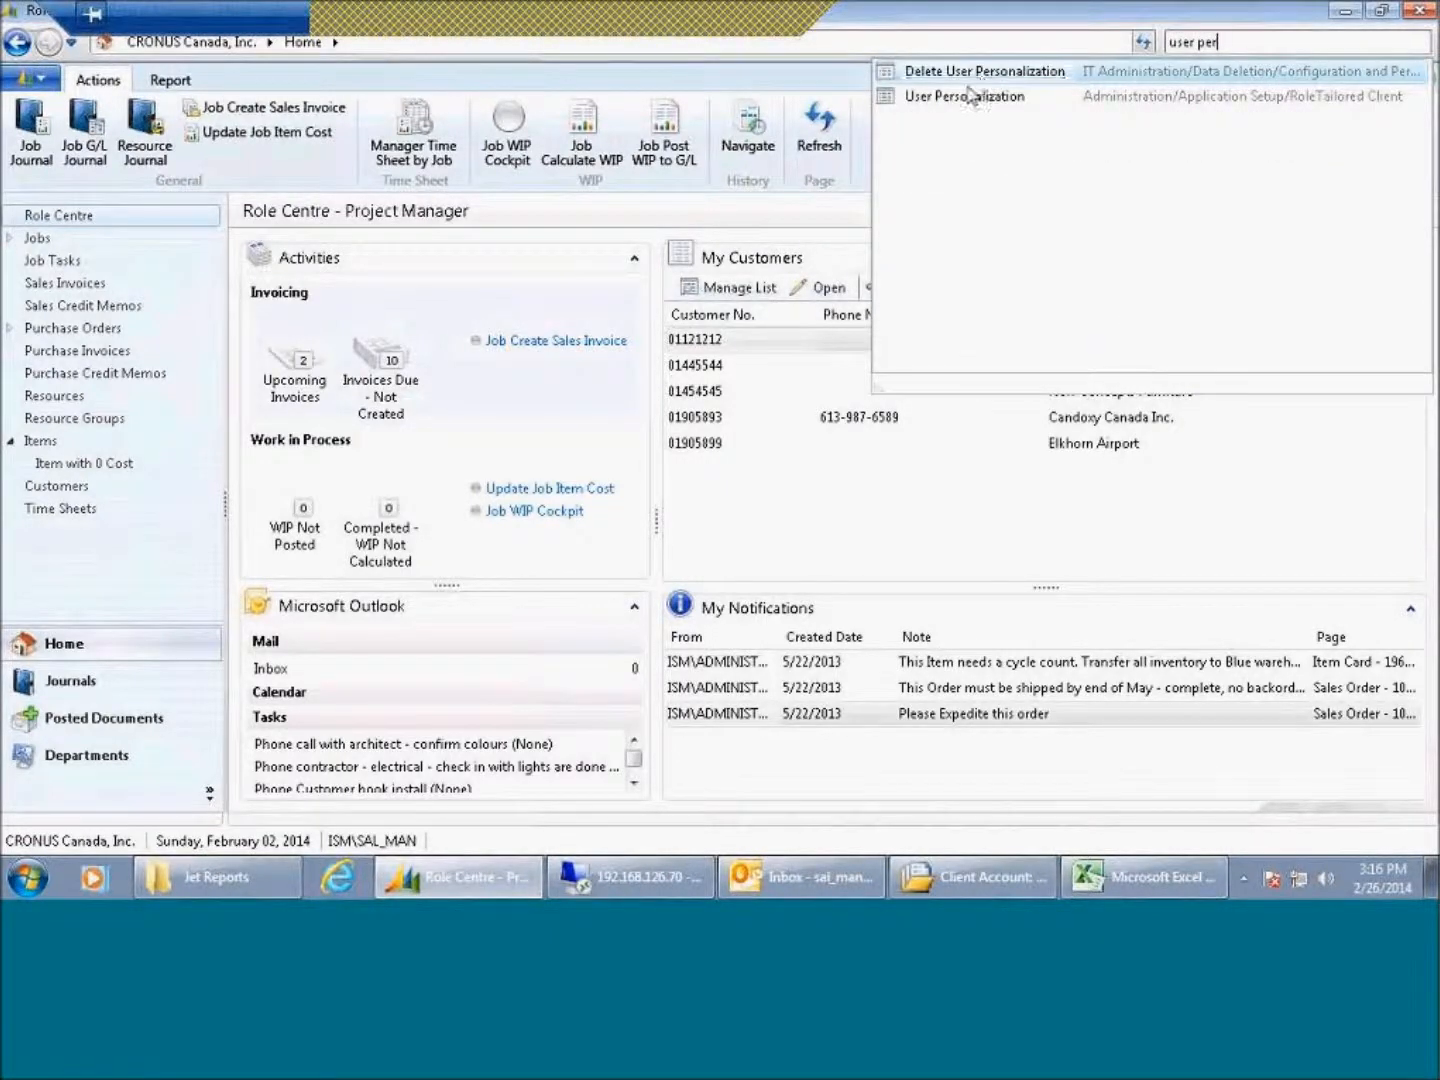
pyautogui.click(965, 100)
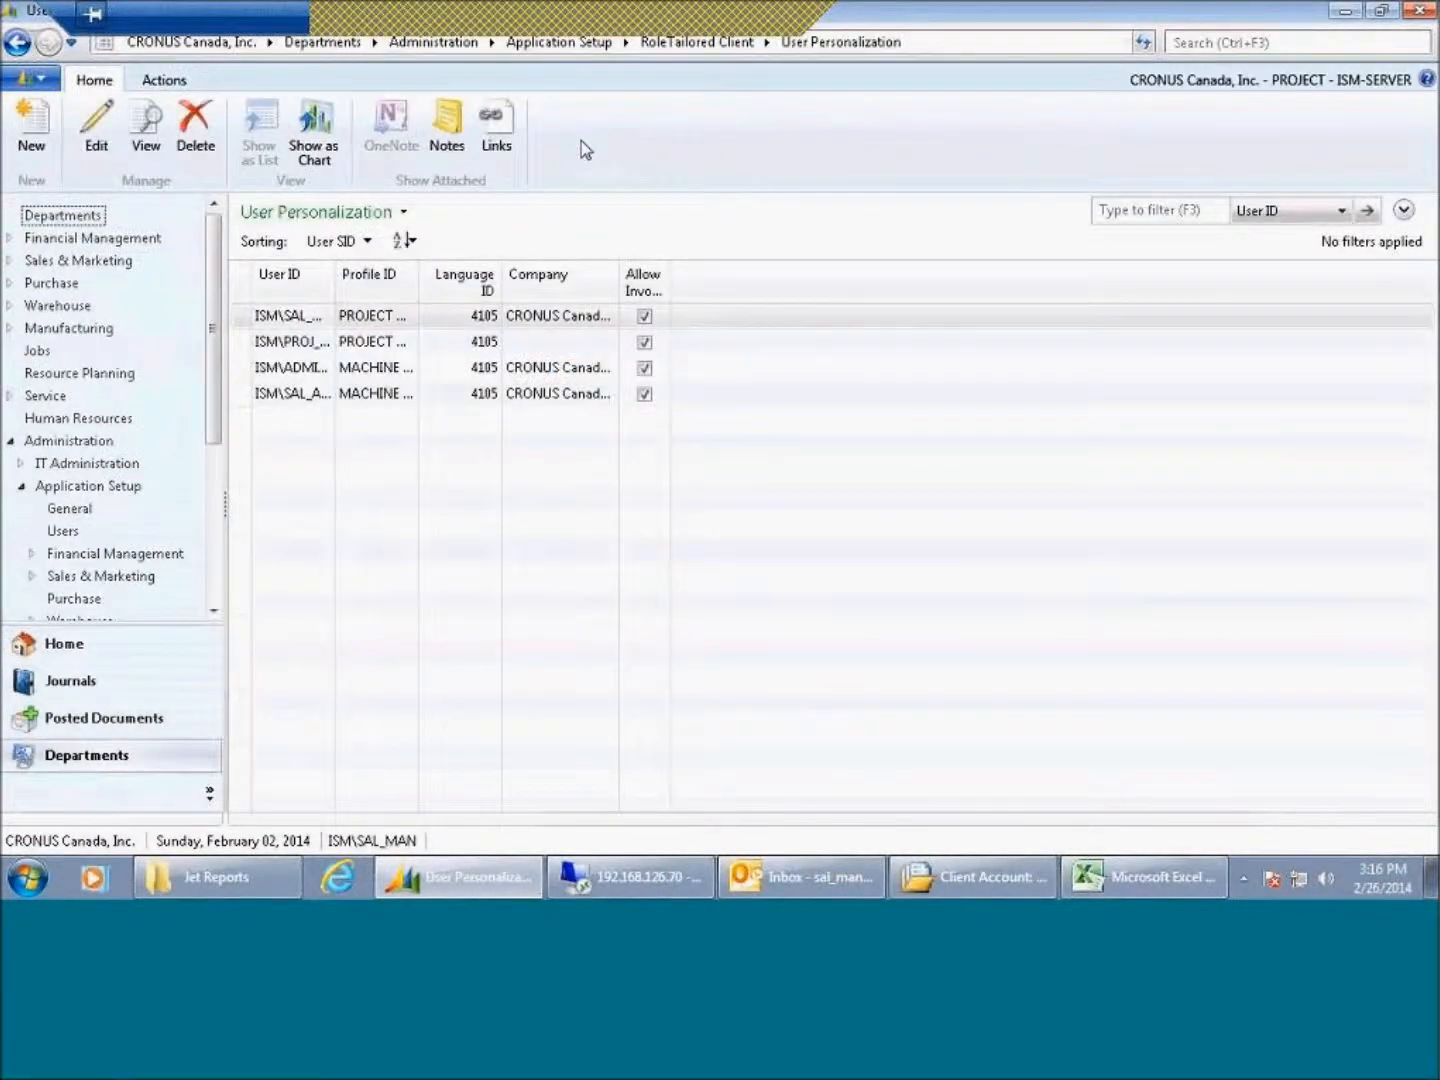
# Step: Edit the first user's personalization card and set its Profile ID to BOOKKEEPER
pyautogui.rightClick(322, 318)
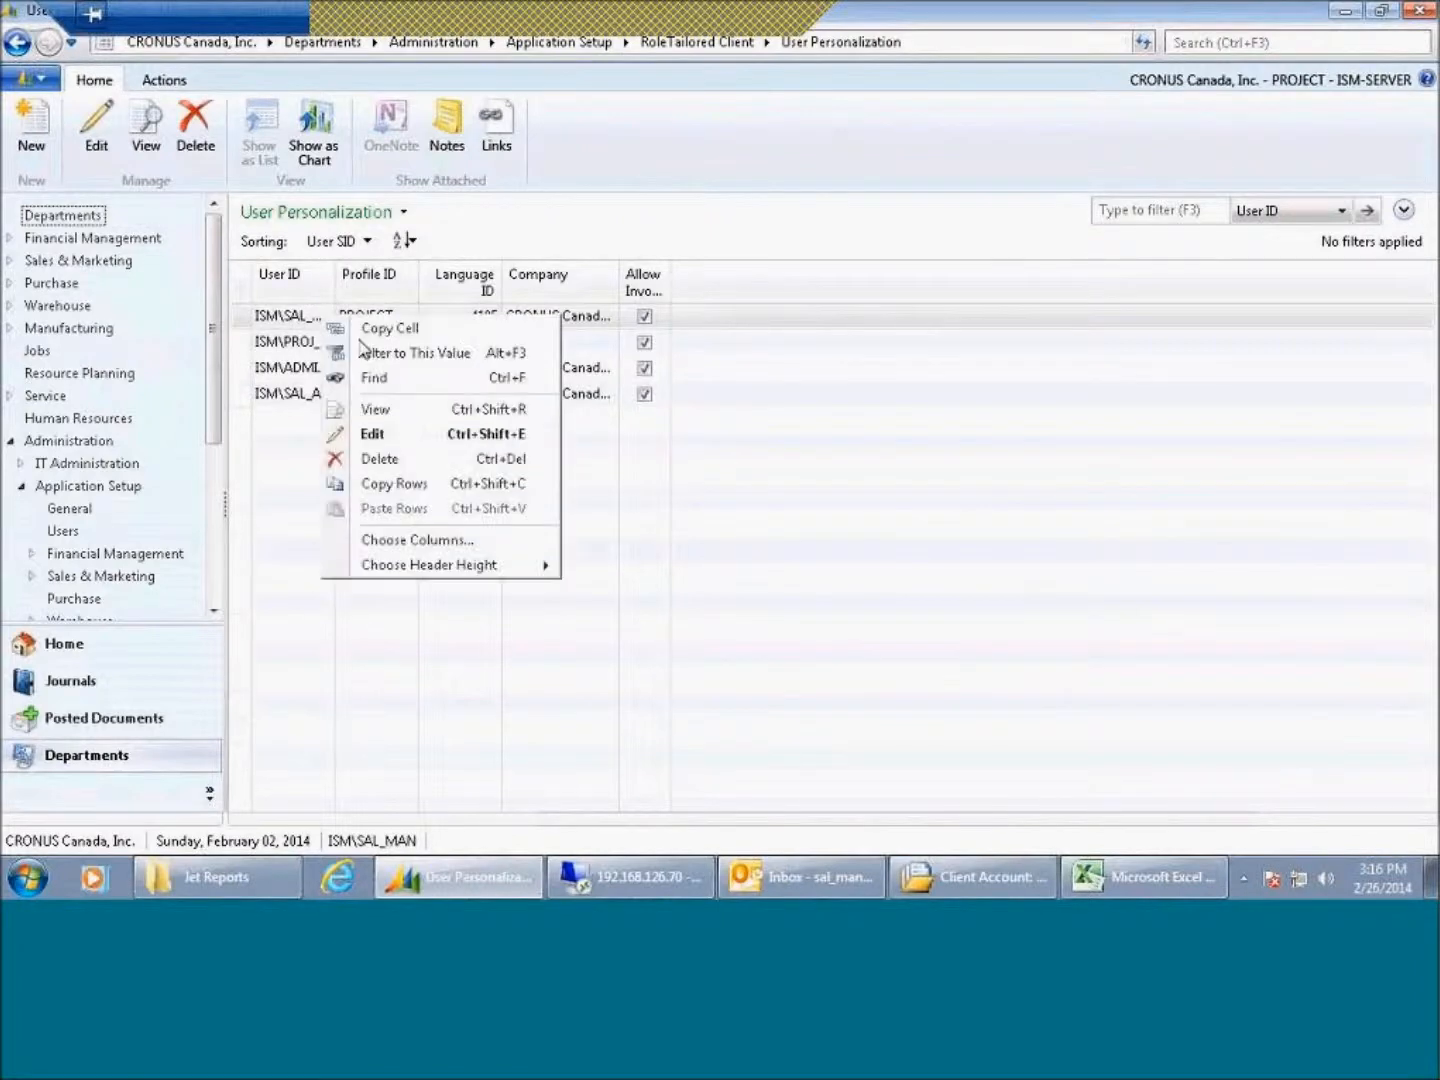
pyautogui.click(372, 435)
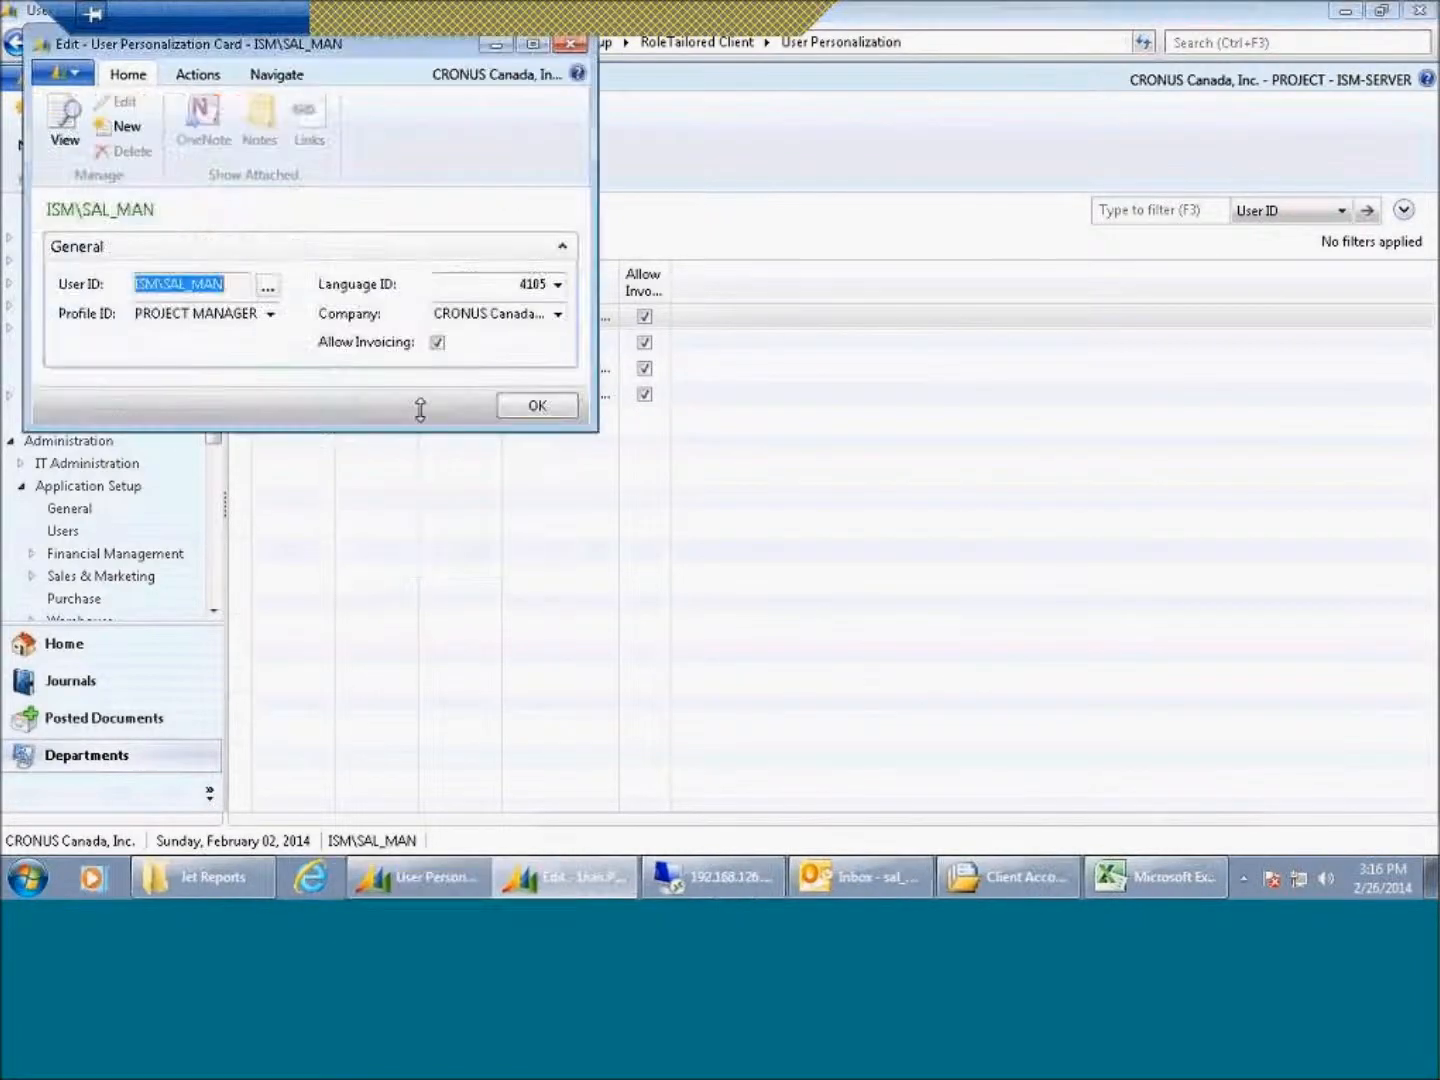
pyautogui.click(271, 314)
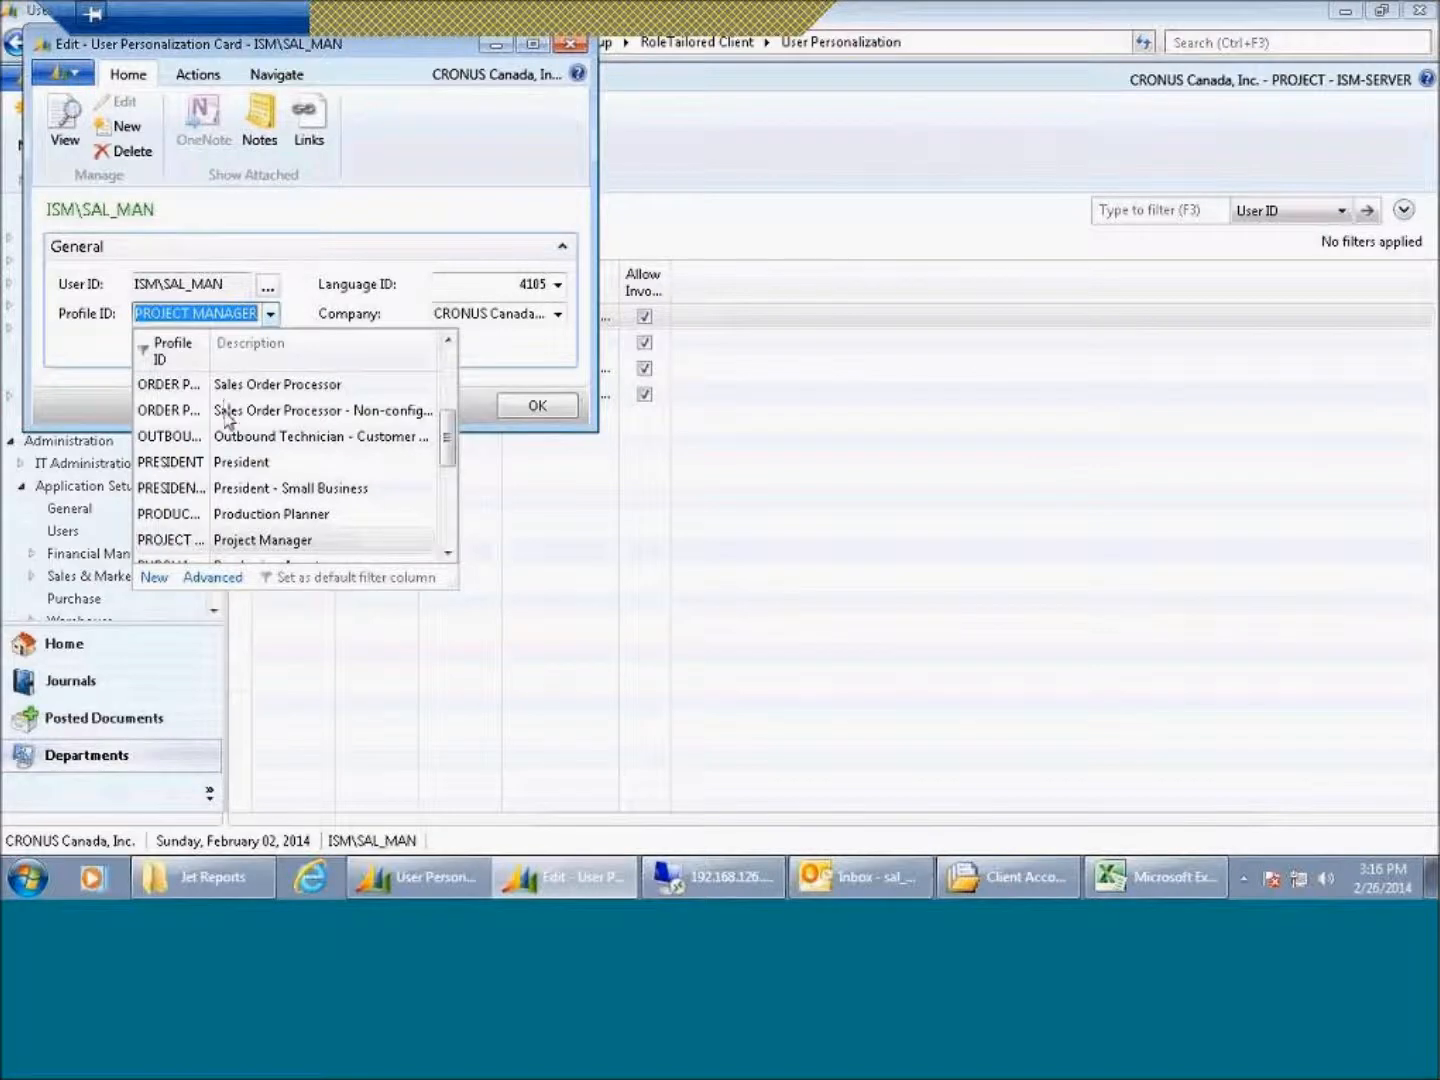
pyautogui.moveTo(448, 452); pyautogui.dragTo(452, 402)
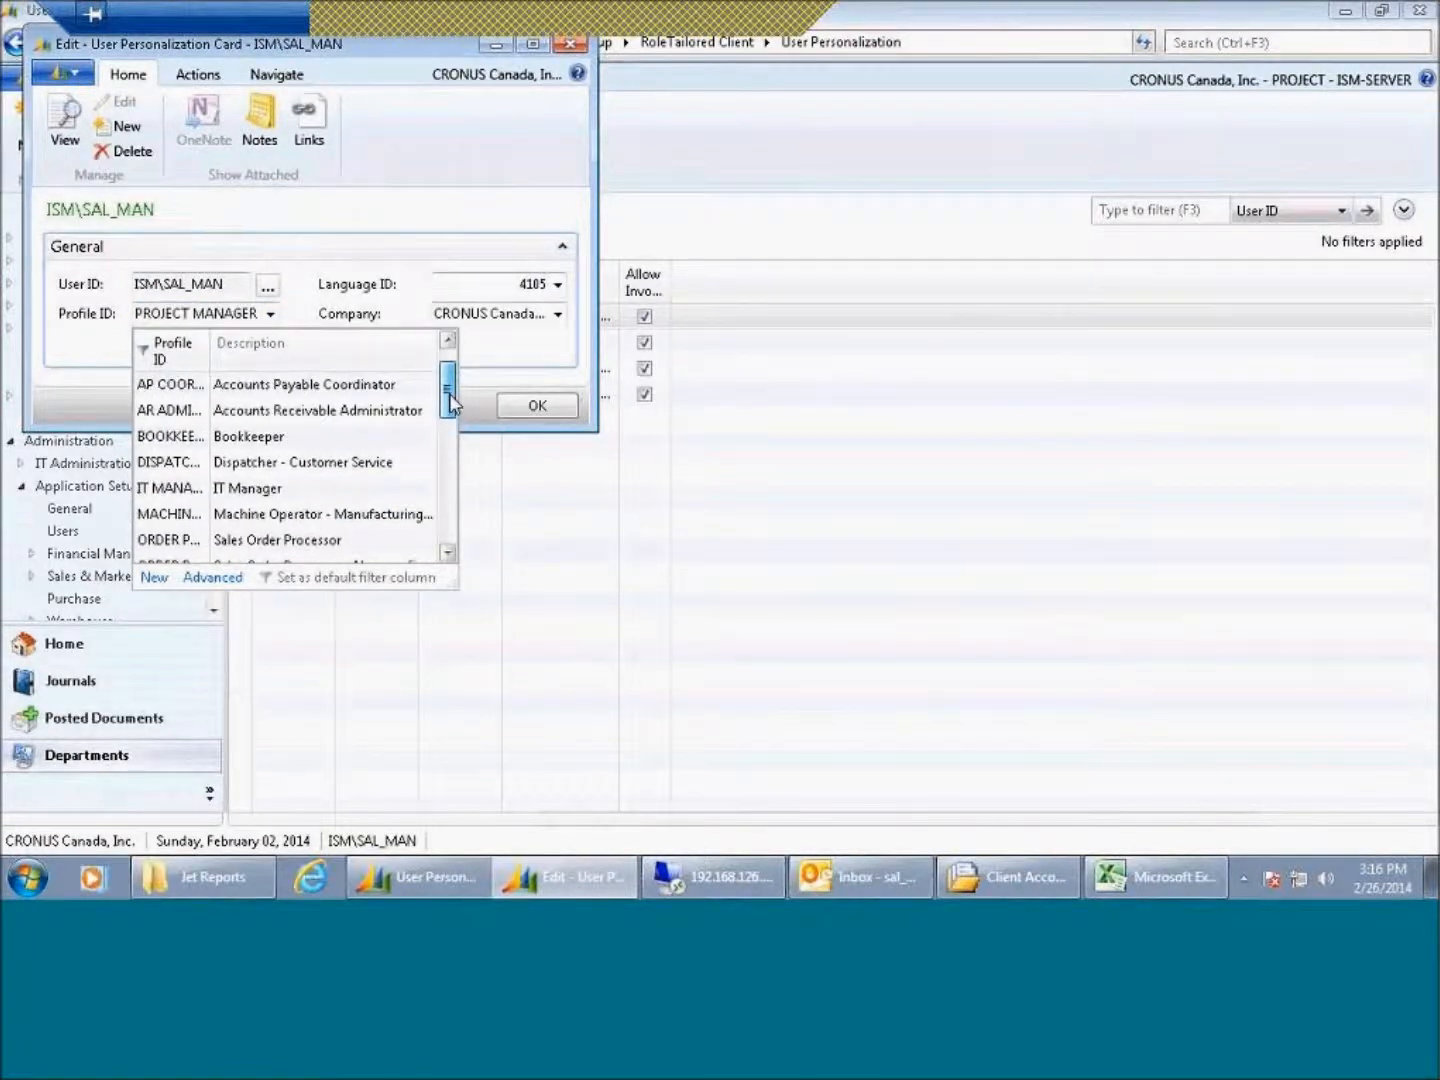
pyautogui.click(293, 436)
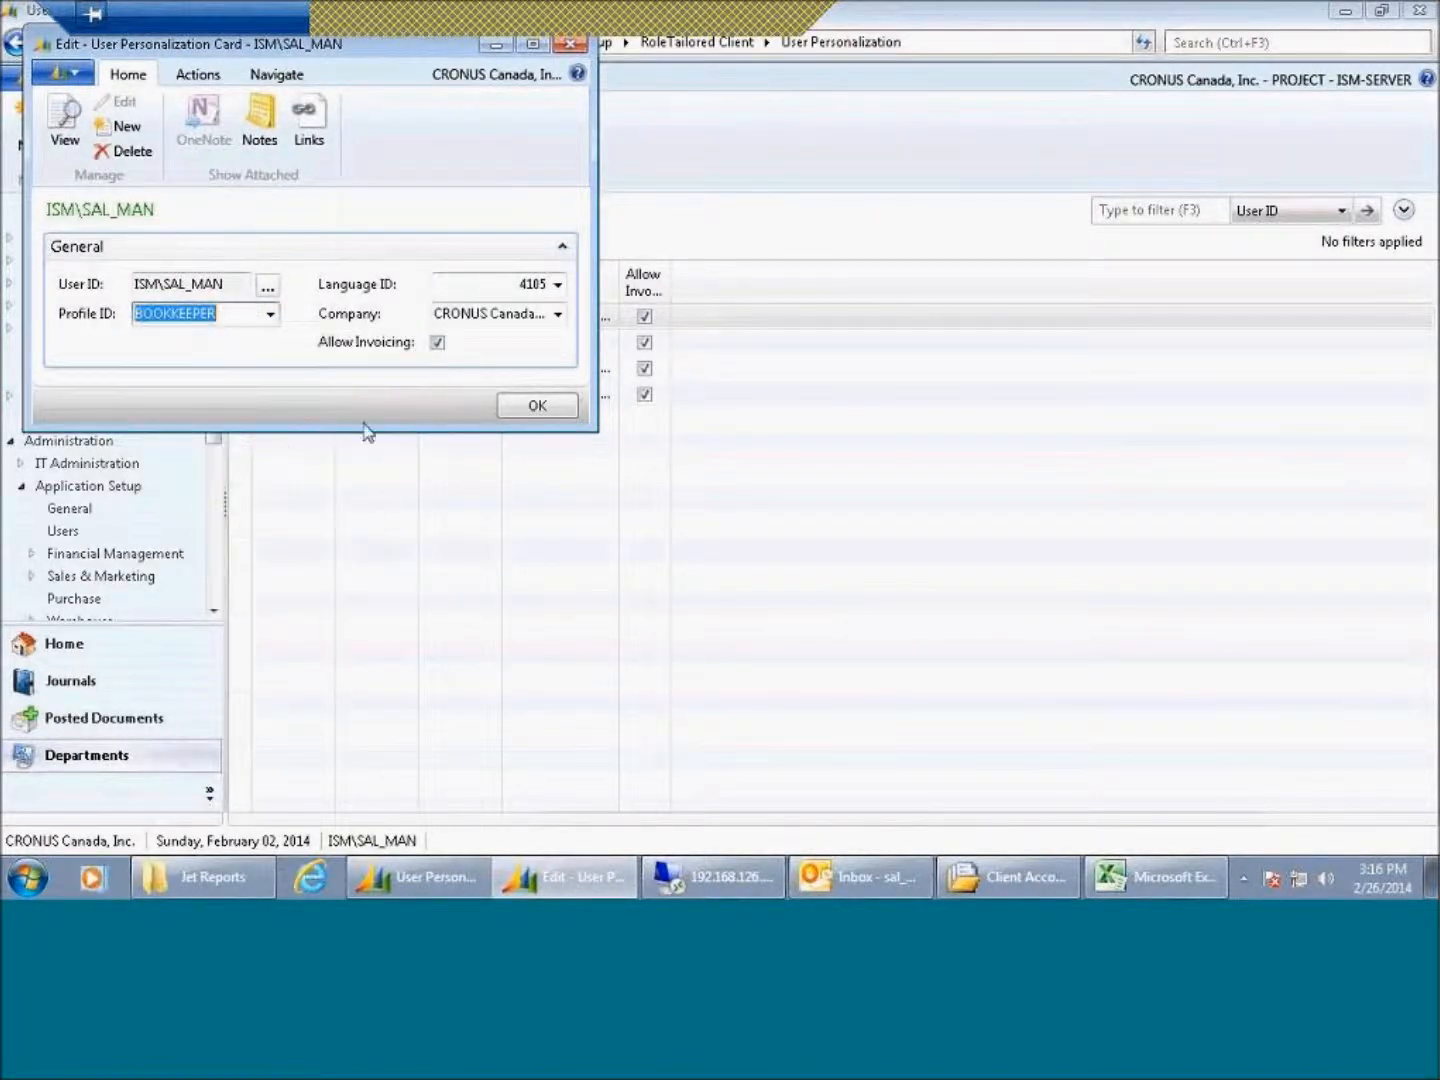
pyautogui.click(559, 418)
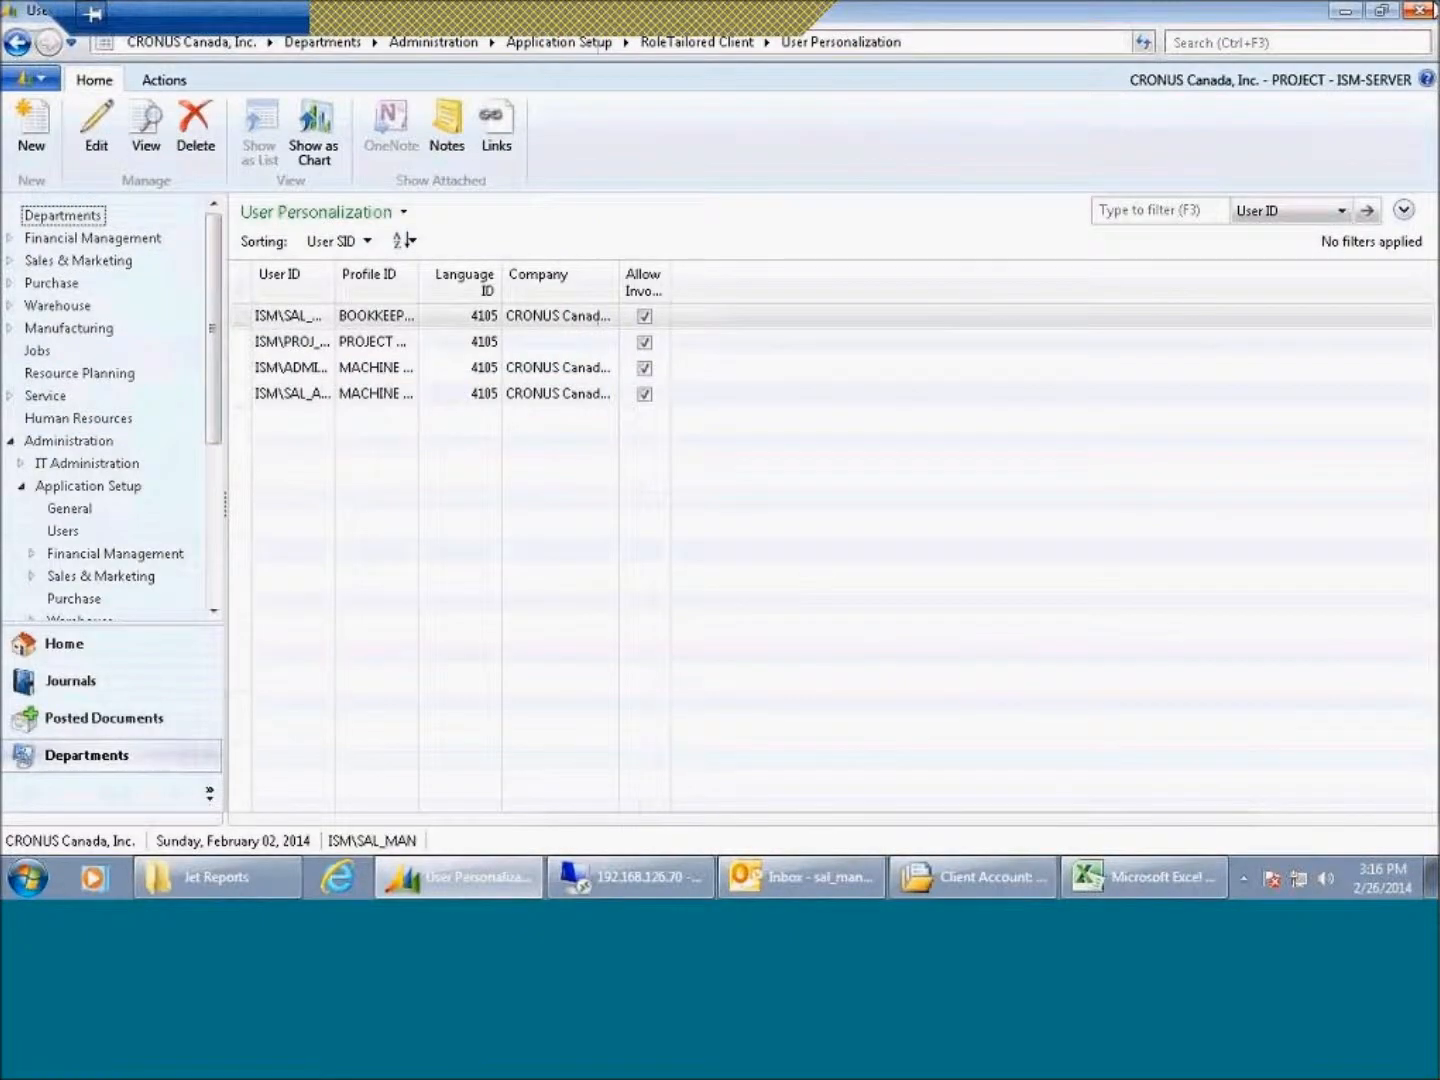
# Step: Close the NAV client and relaunch it, dismissing the demonstration company message
pyautogui.click(1418, 10)
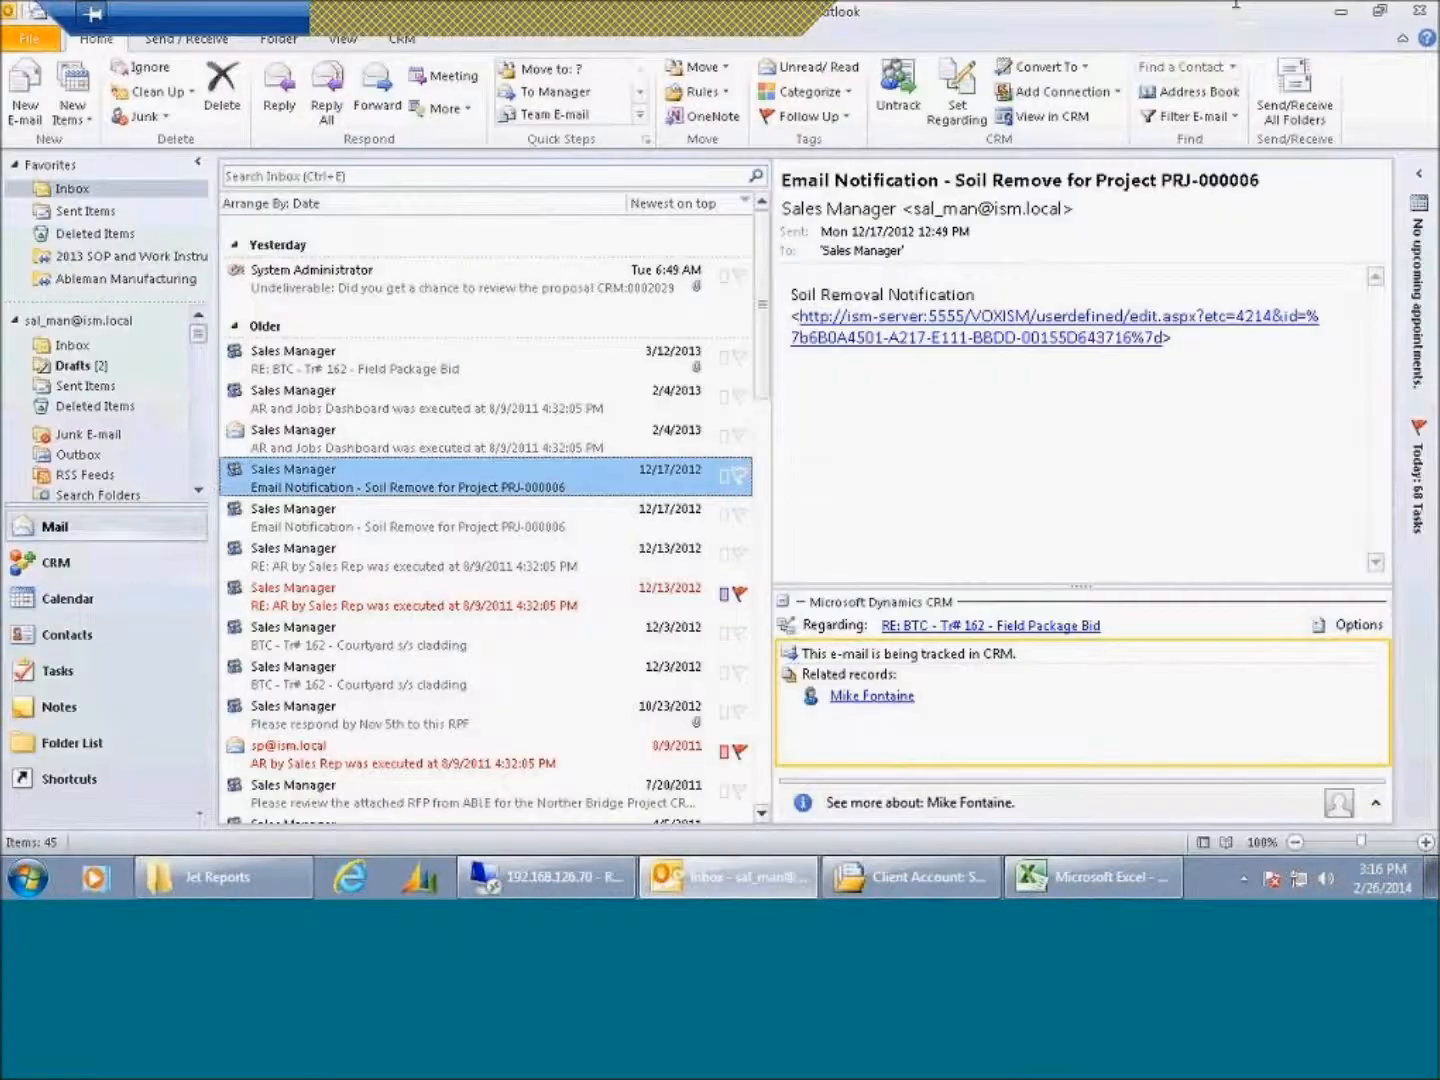
pyautogui.click(1346, 12)
pyautogui.click(1340, 12)
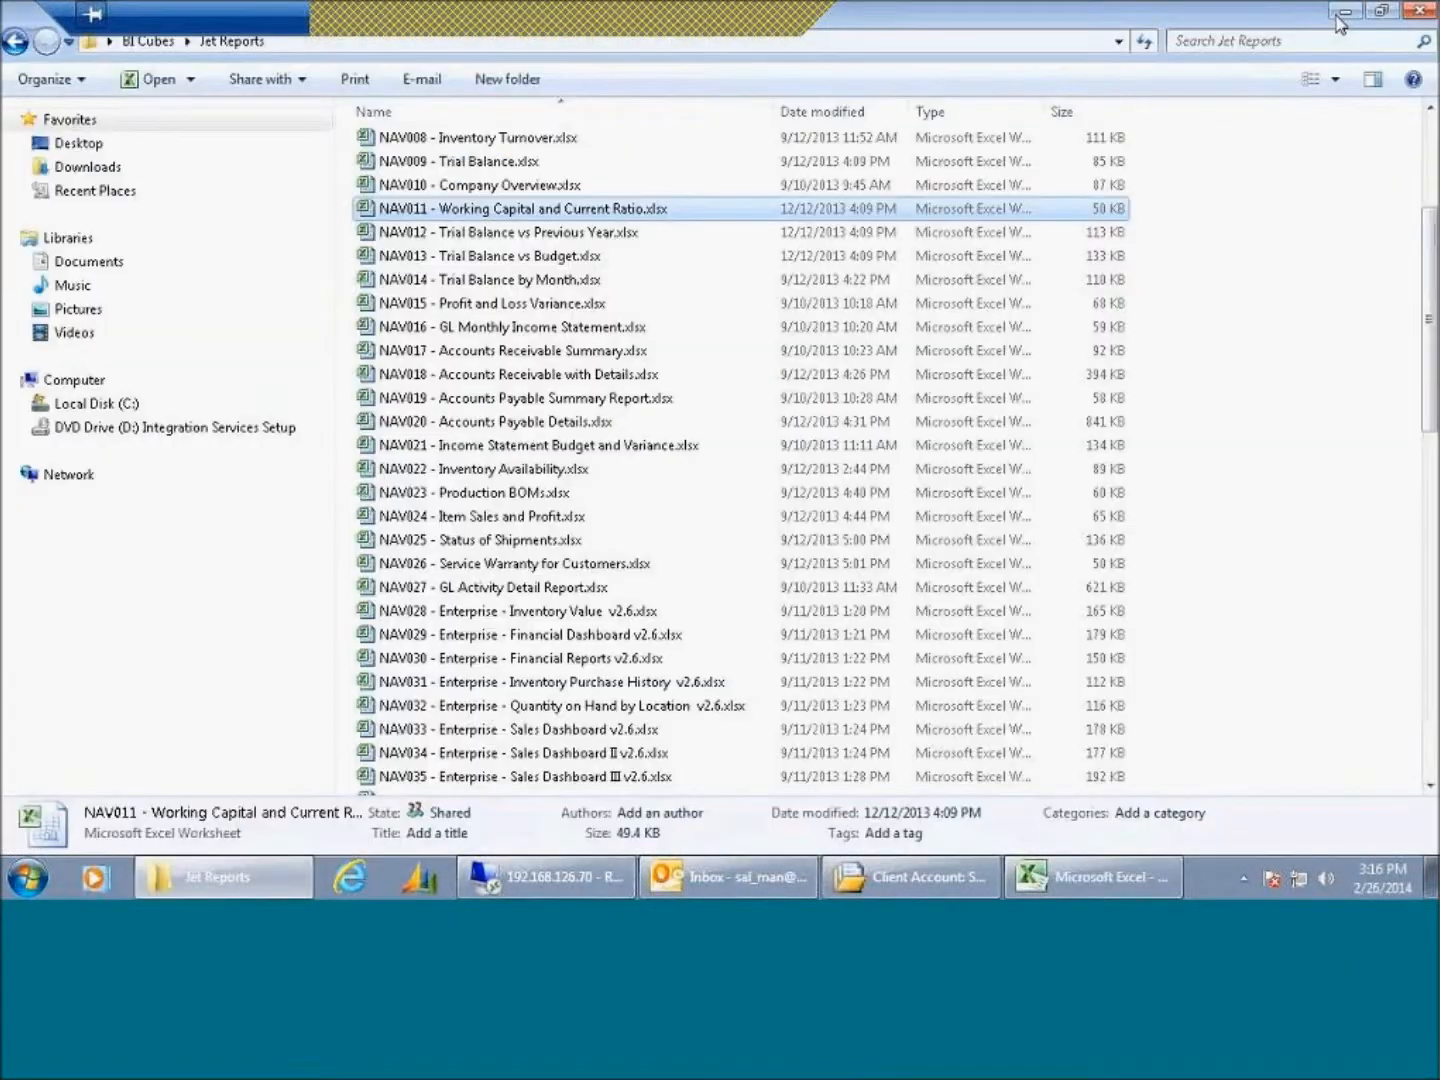
pyautogui.click(1342, 12)
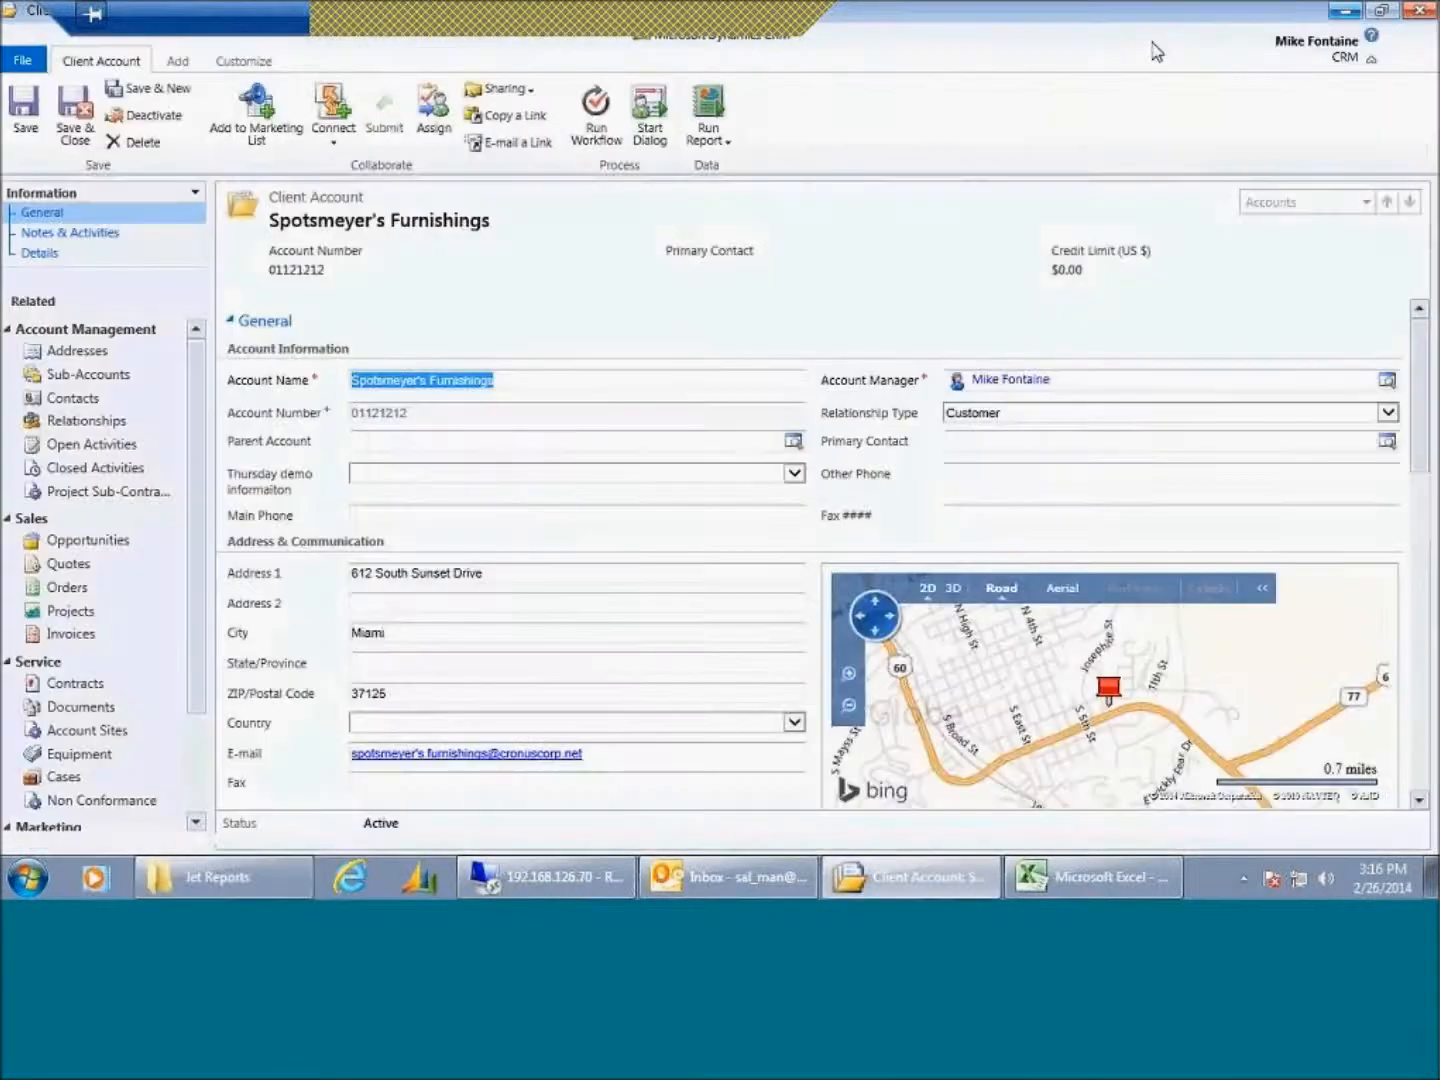
pyautogui.click(1345, 13)
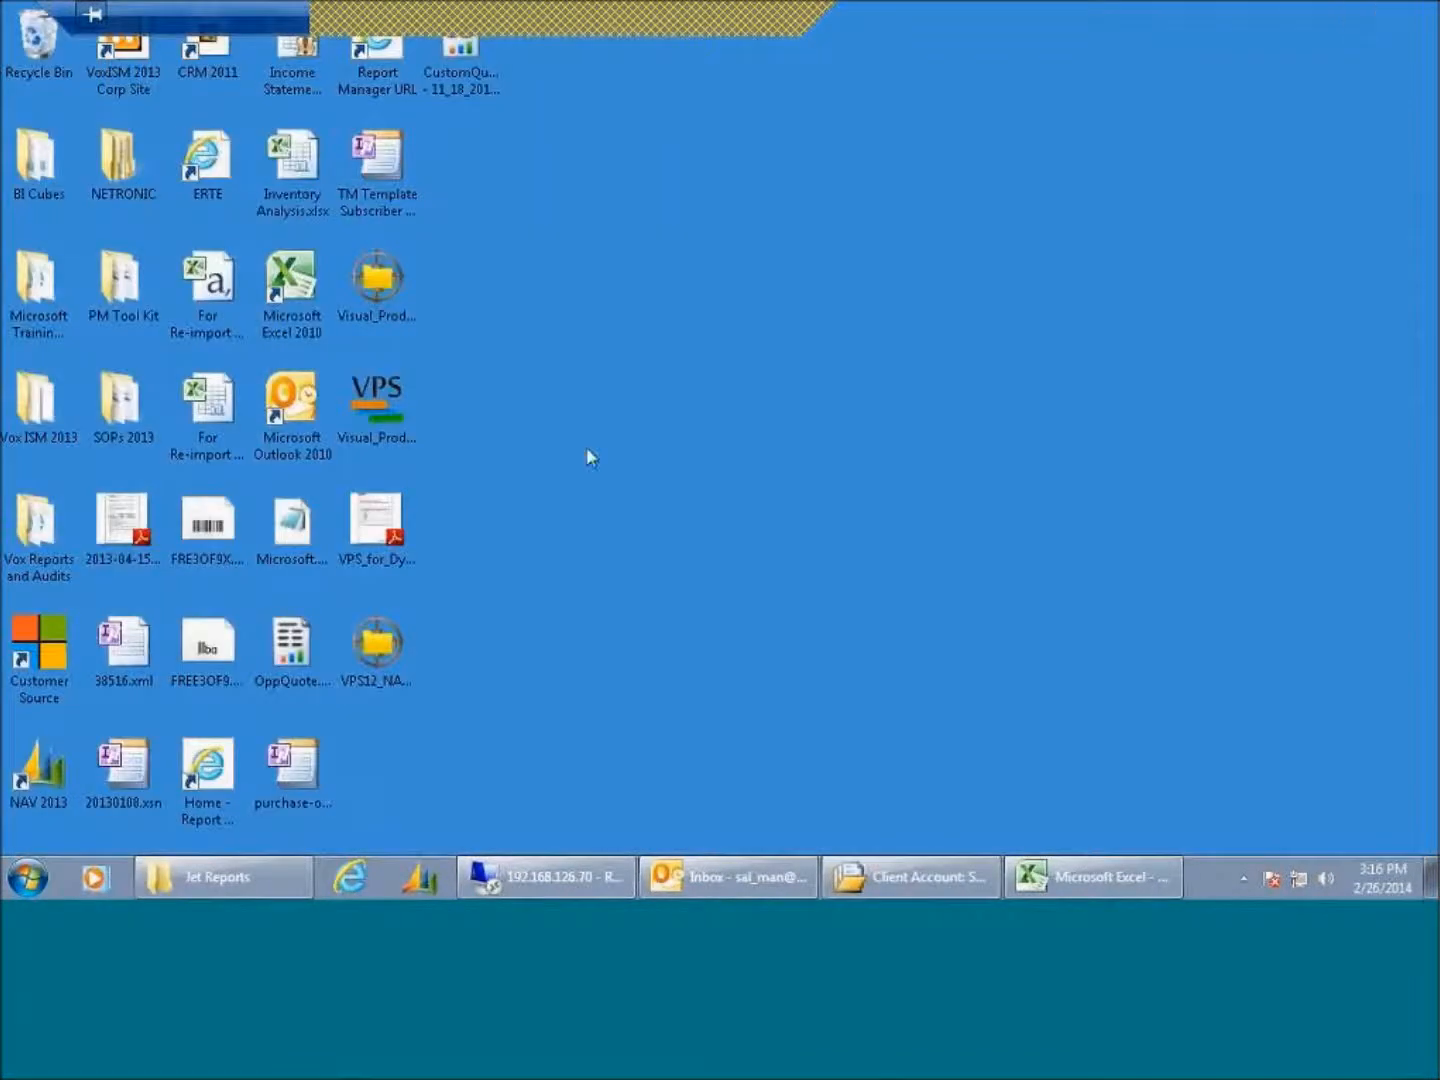
pyautogui.click(424, 882)
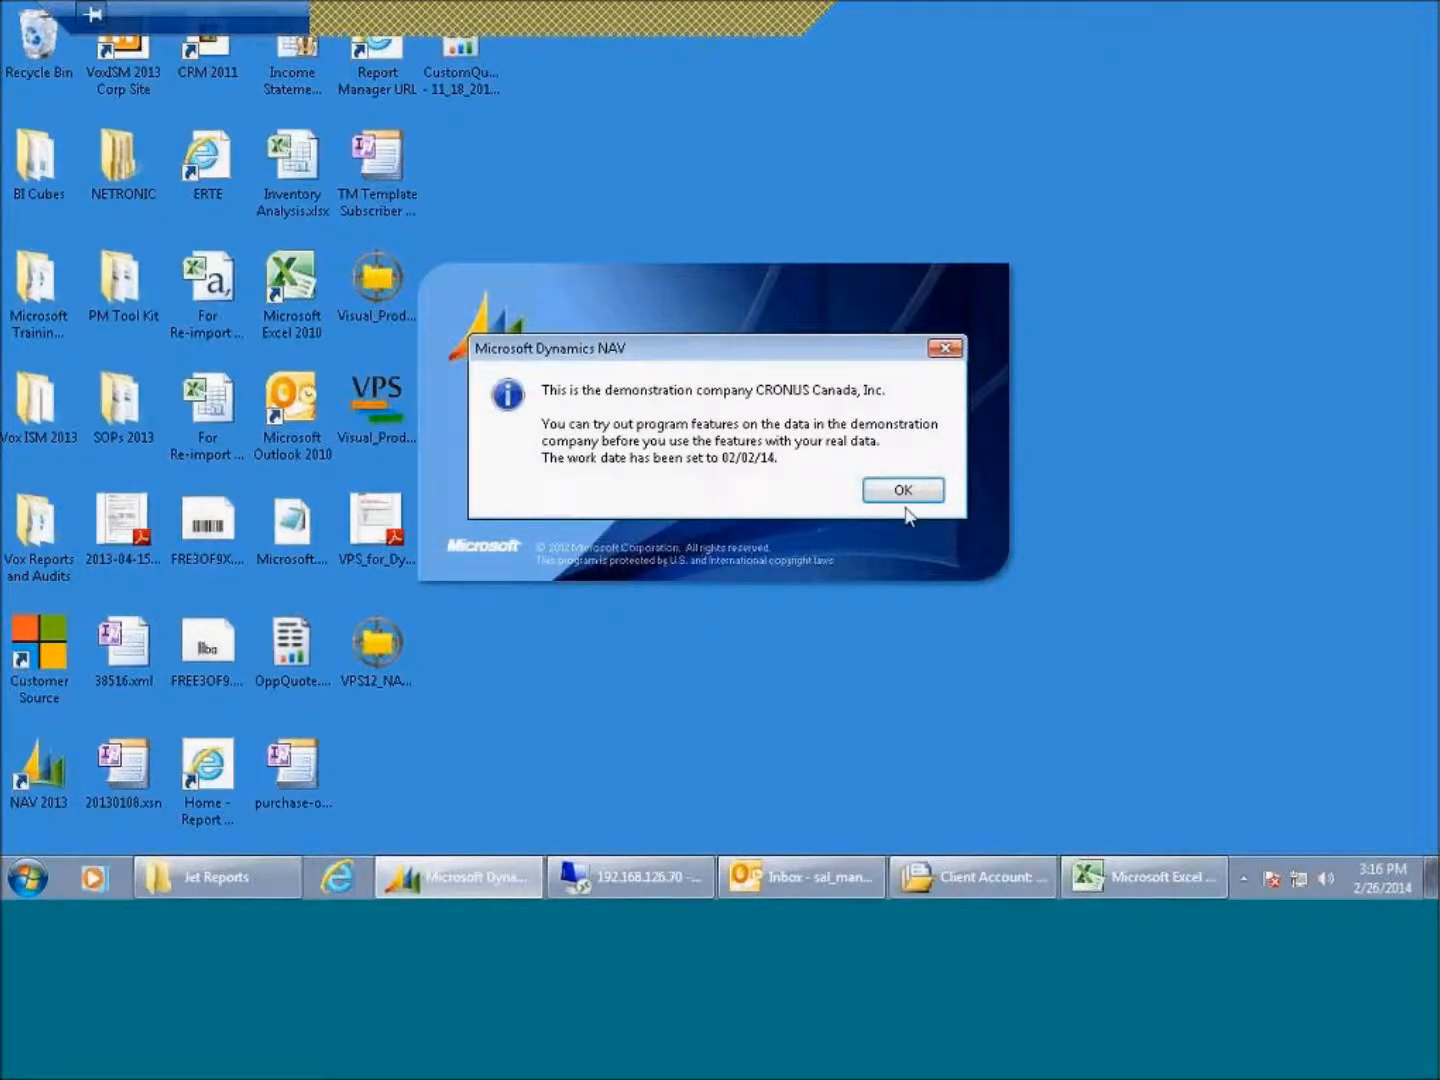
pyautogui.click(903, 490)
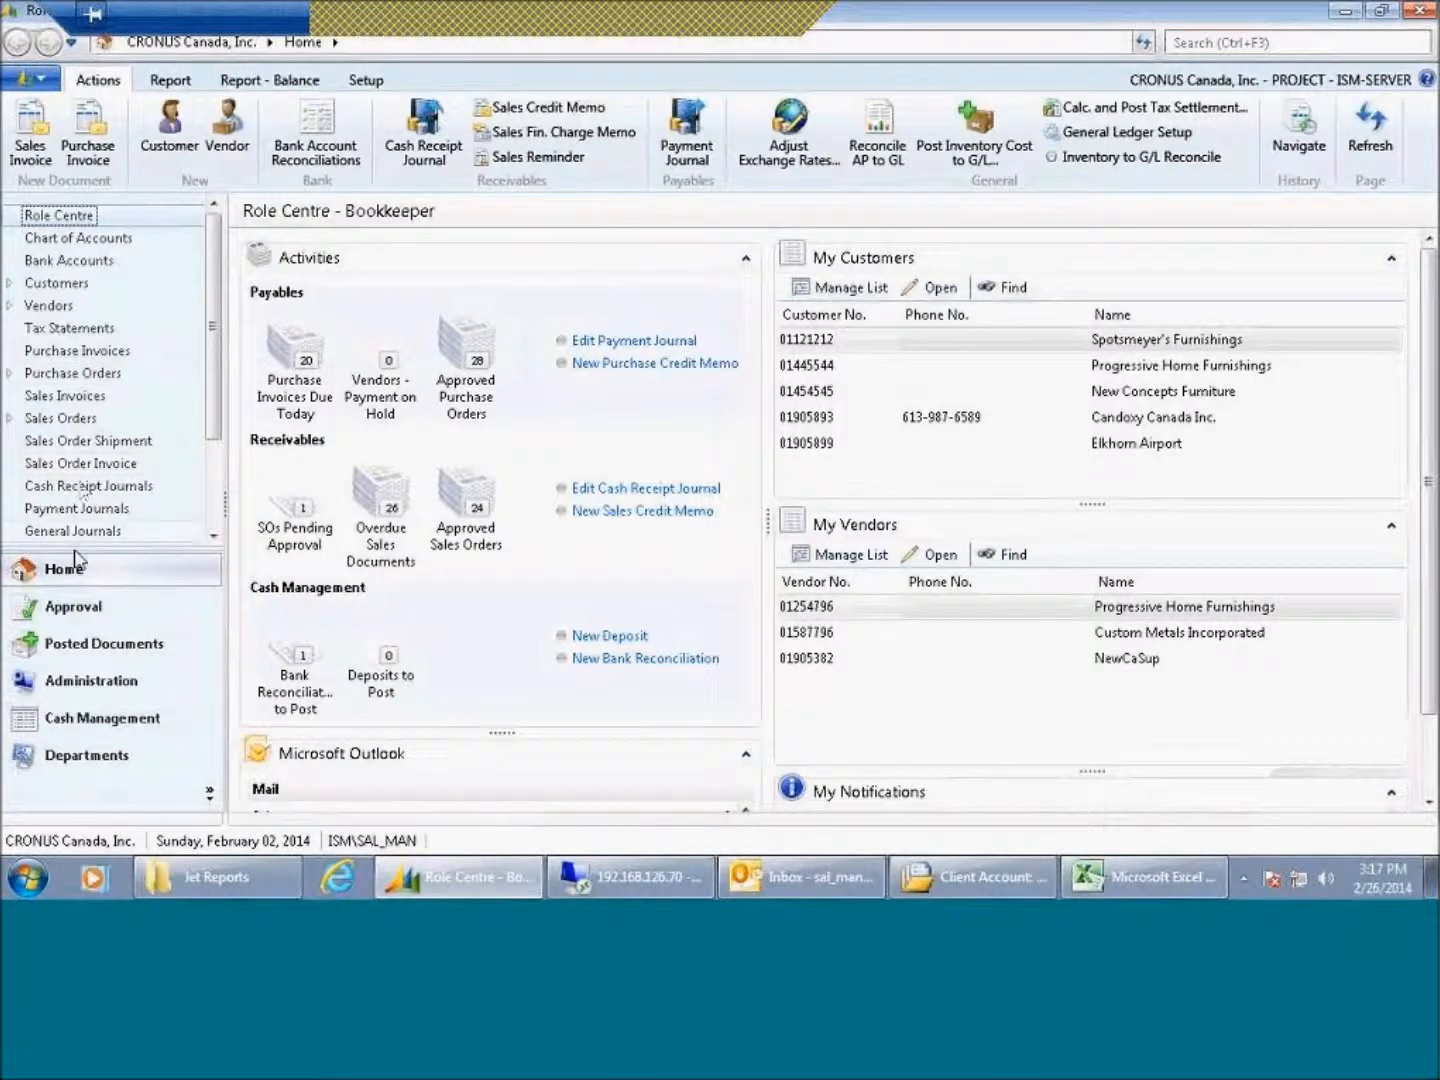
# Step: Browse the Approval, Posted Documents and Home navigation groups of the Bookkeeper Role Centre
pyautogui.click(72, 607)
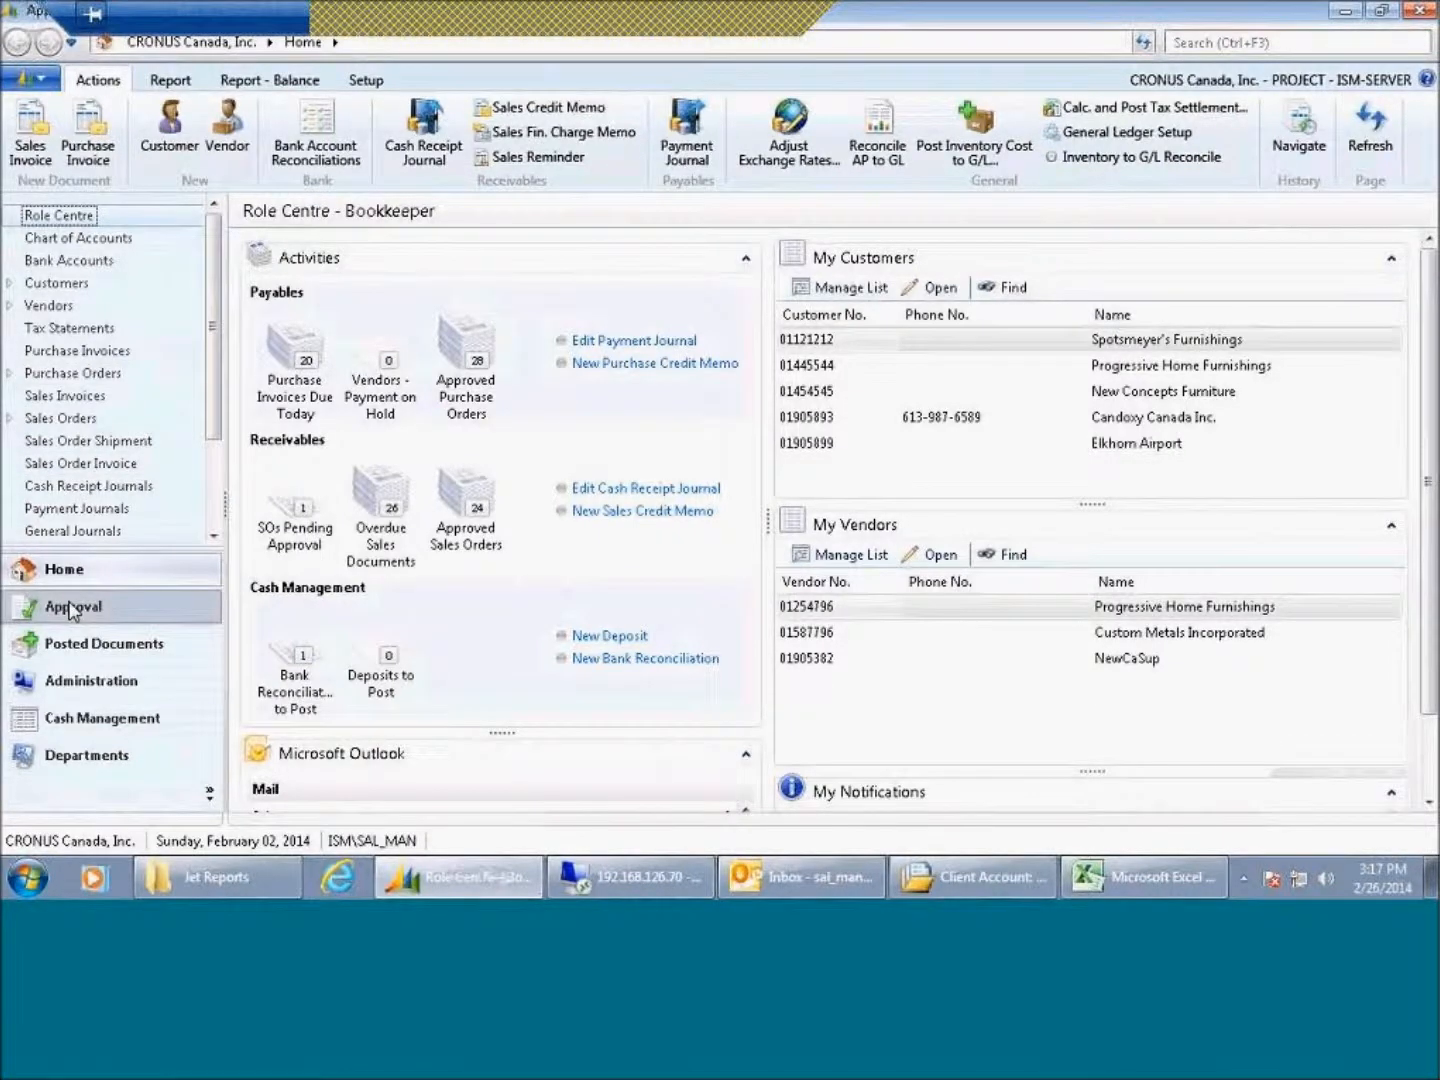
pyautogui.click(86, 651)
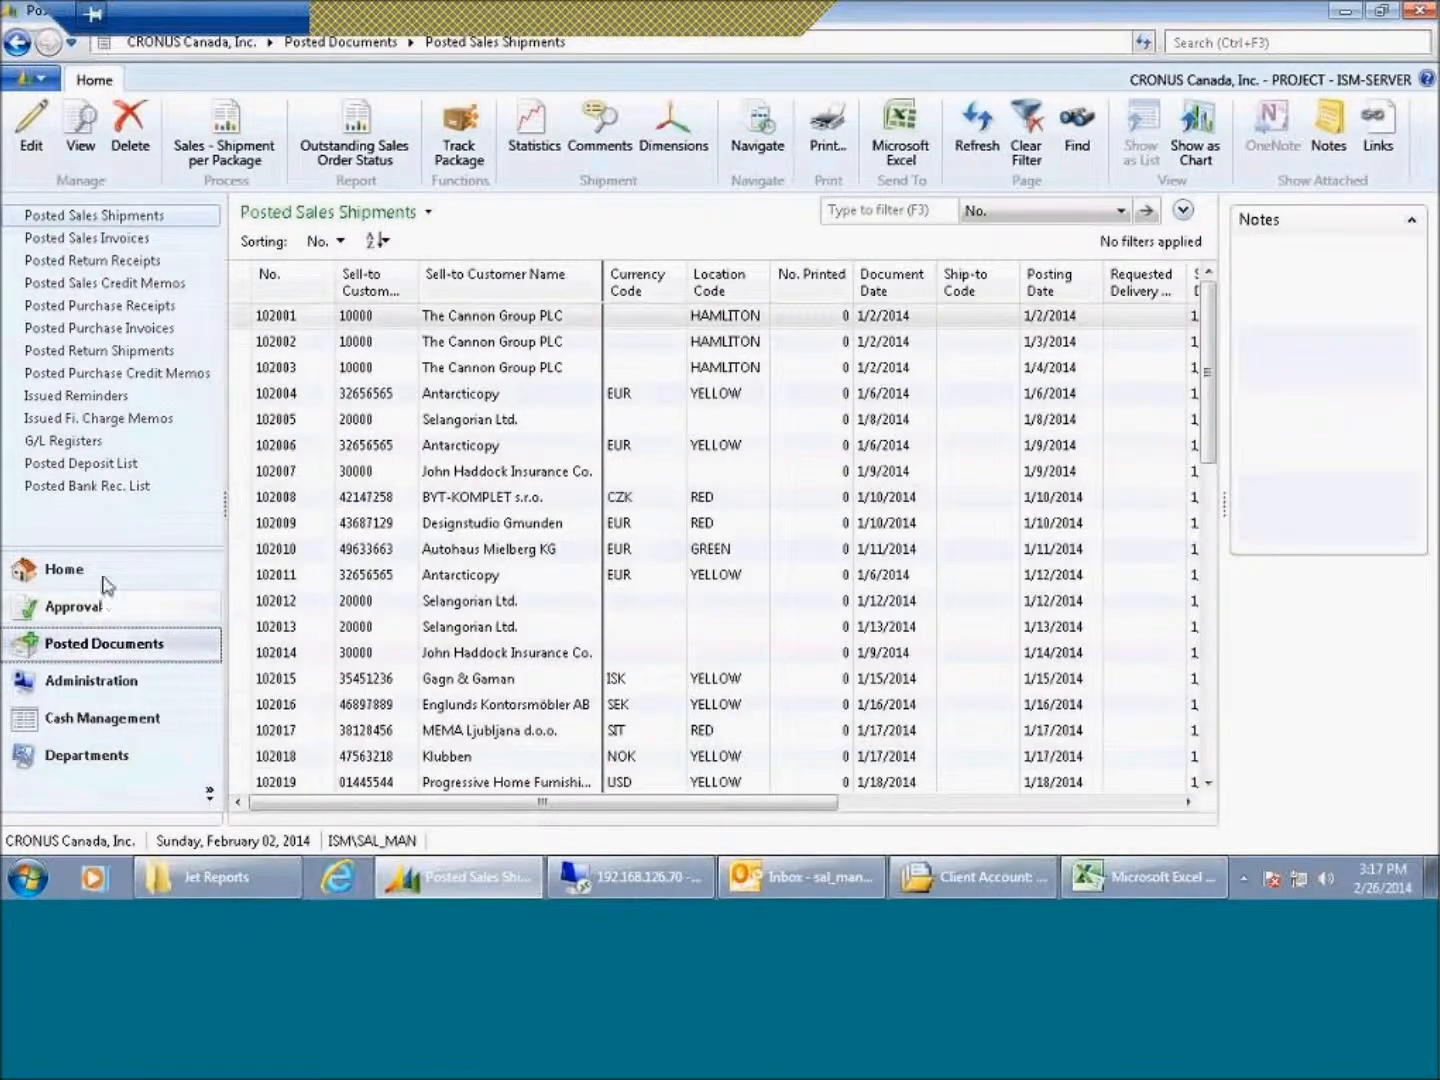
pyautogui.click(108, 580)
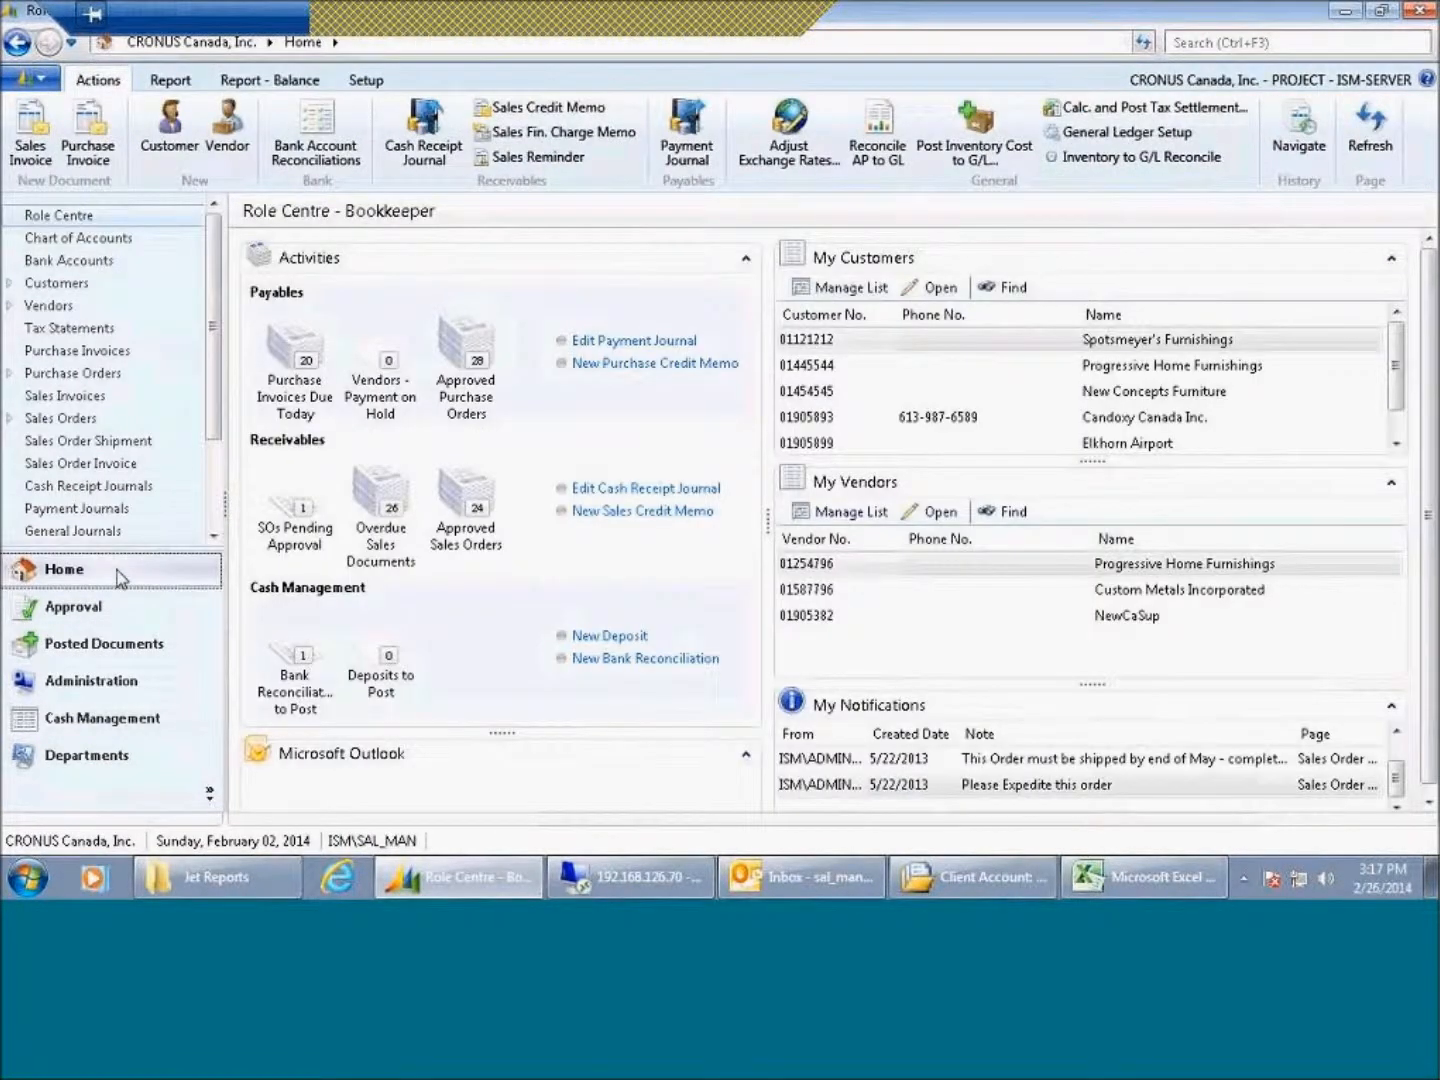